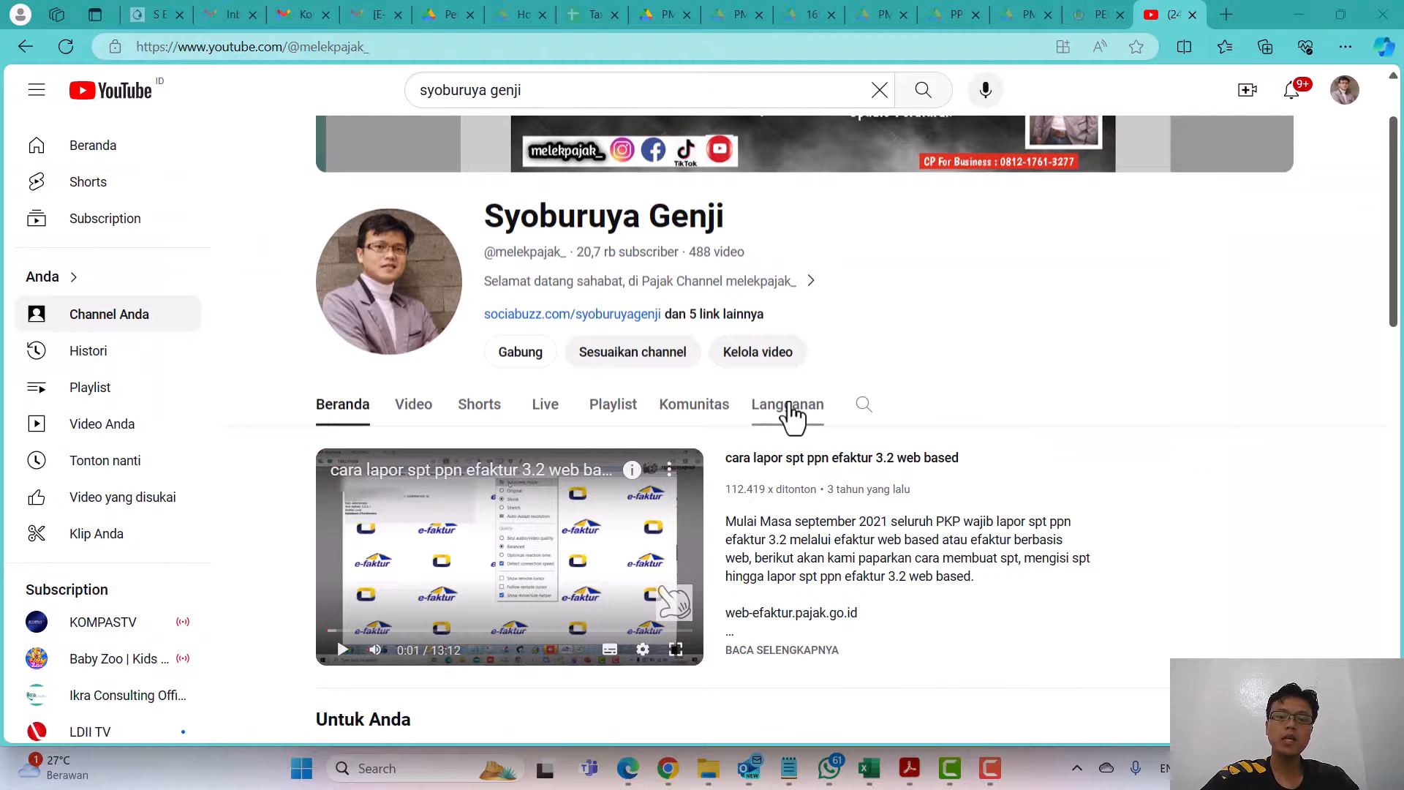
Step: Look through the tax channel's home page down to its popular and recent video lists
{"action": "scroll", "coordinate": [792, 589], "scroll_direction": "up", "scroll_amount": 1}
{"action": "scroll", "coordinate": [793, 416], "scroll_direction": "down", "scroll_amount": 1}
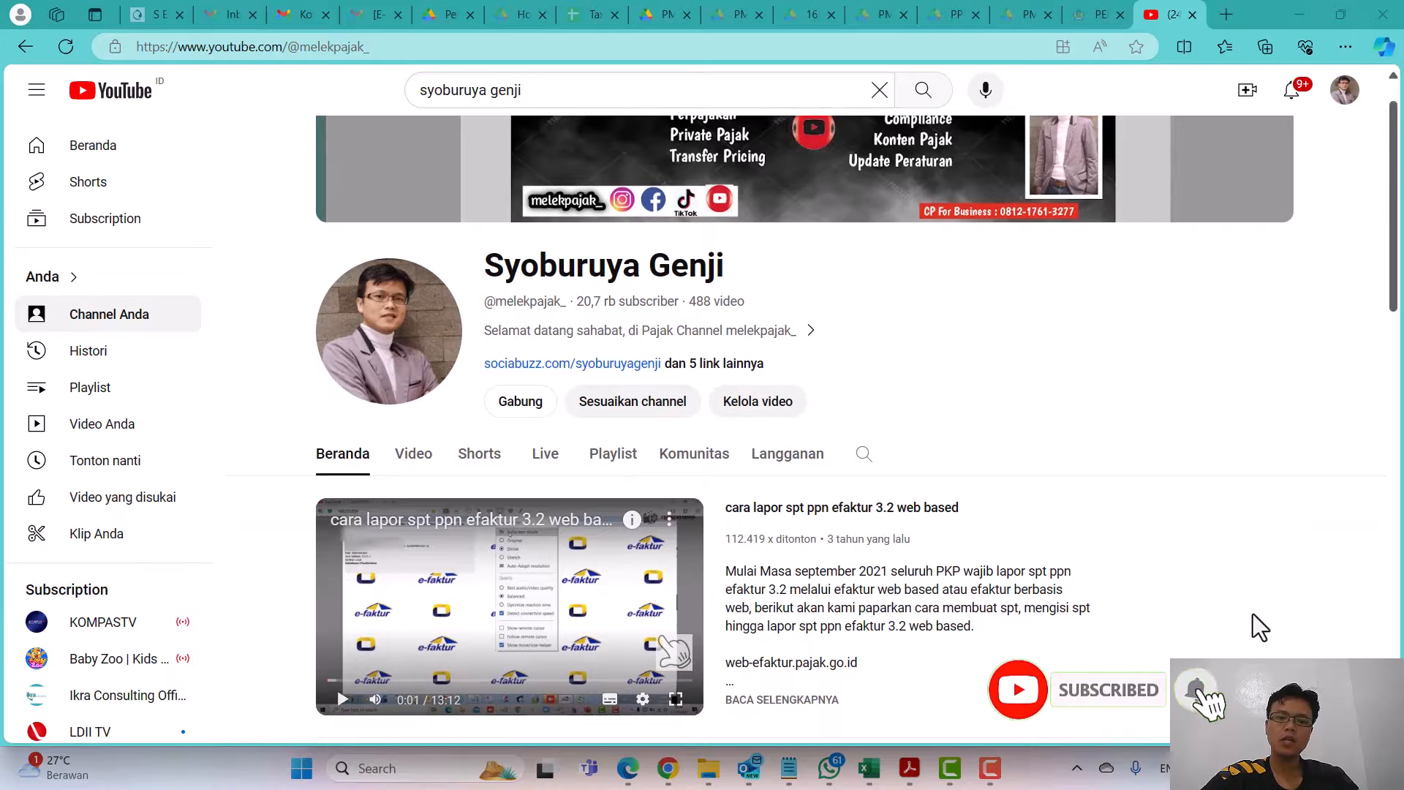
{"action": "scroll", "coordinate": [1252, 614], "scroll_direction": "down", "scroll_amount": 1}
{"action": "scroll", "coordinate": [1252, 614], "scroll_direction": "down", "scroll_amount": 5}
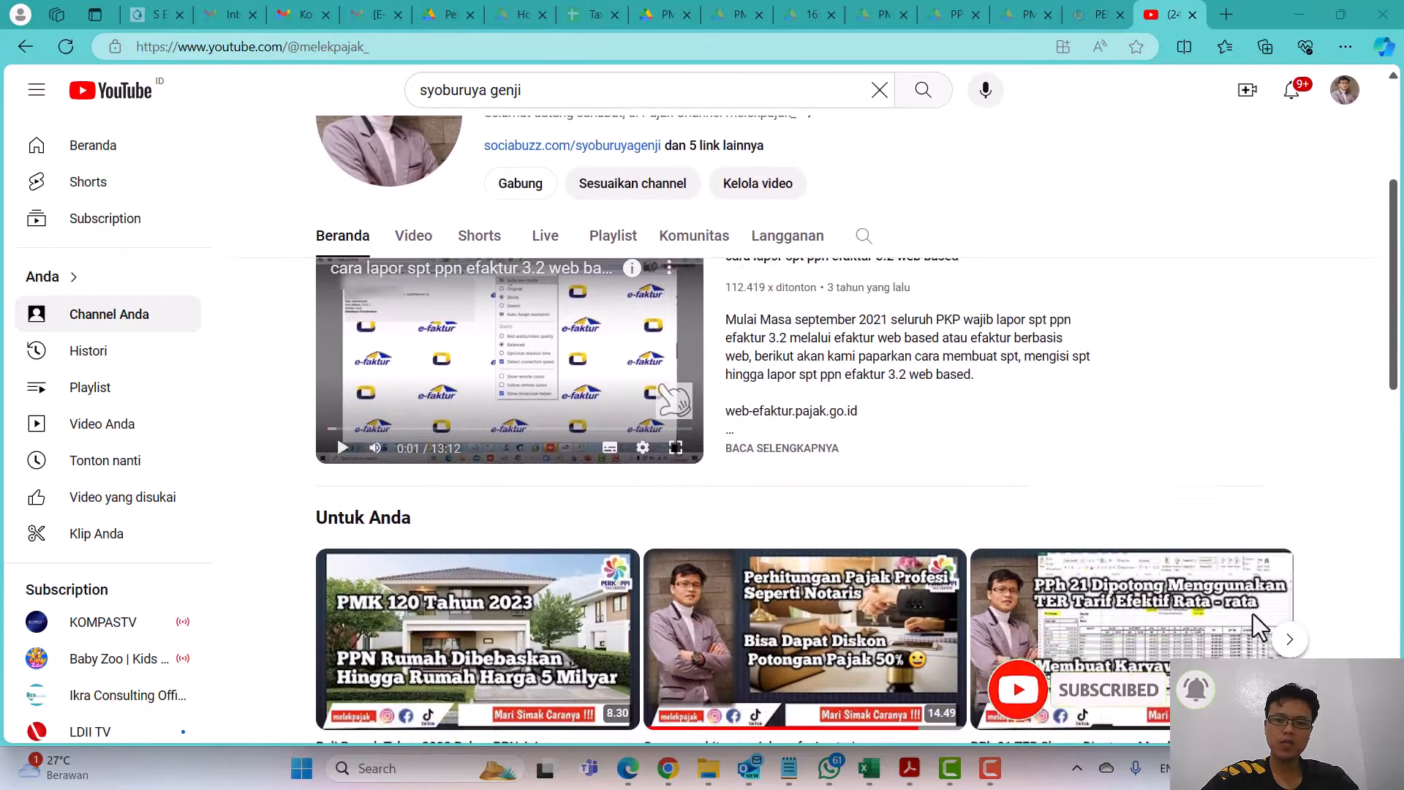
{"action": "scroll", "coordinate": [1252, 613], "scroll_direction": "down", "scroll_amount": 5}
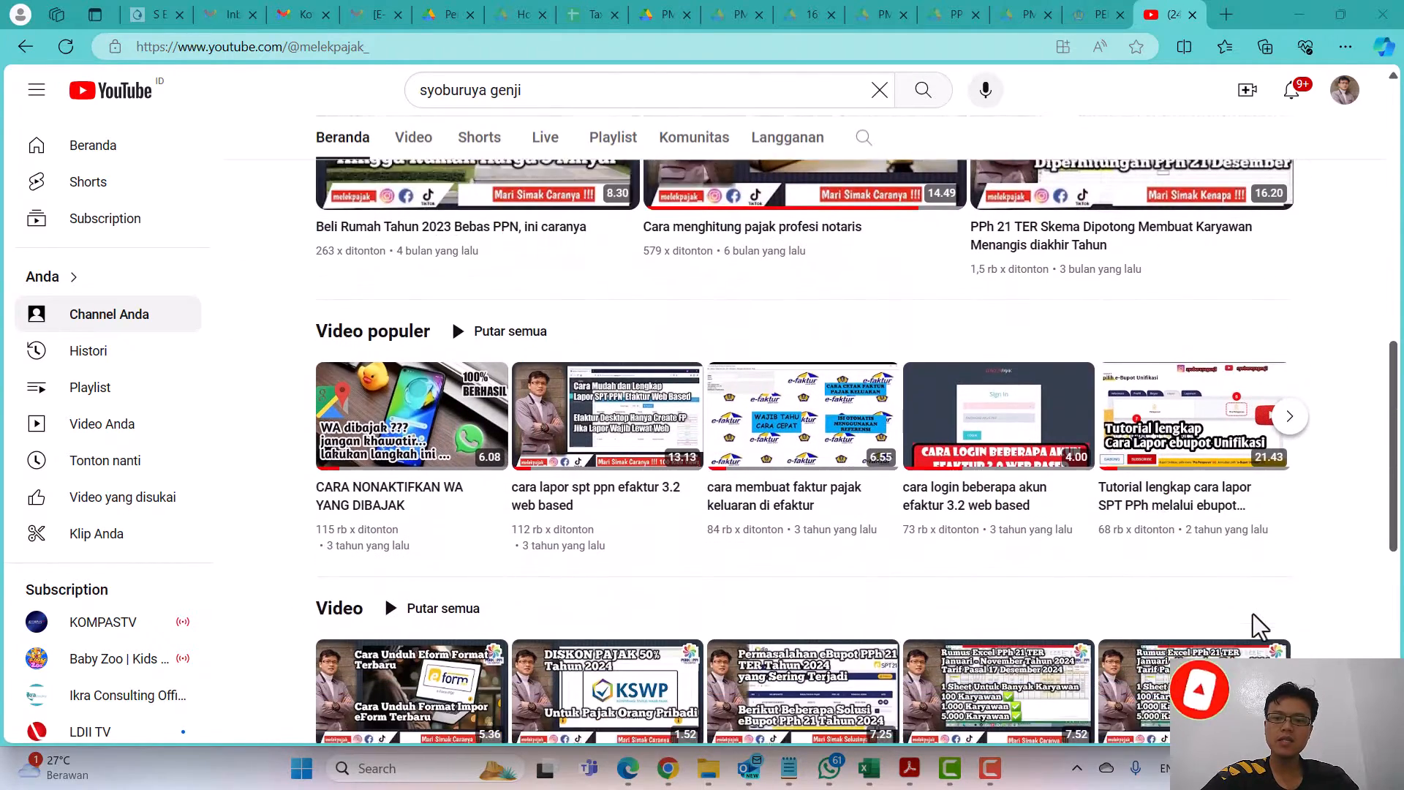
{"action": "scroll", "coordinate": [1253, 613], "scroll_direction": "down", "scroll_amount": 1}
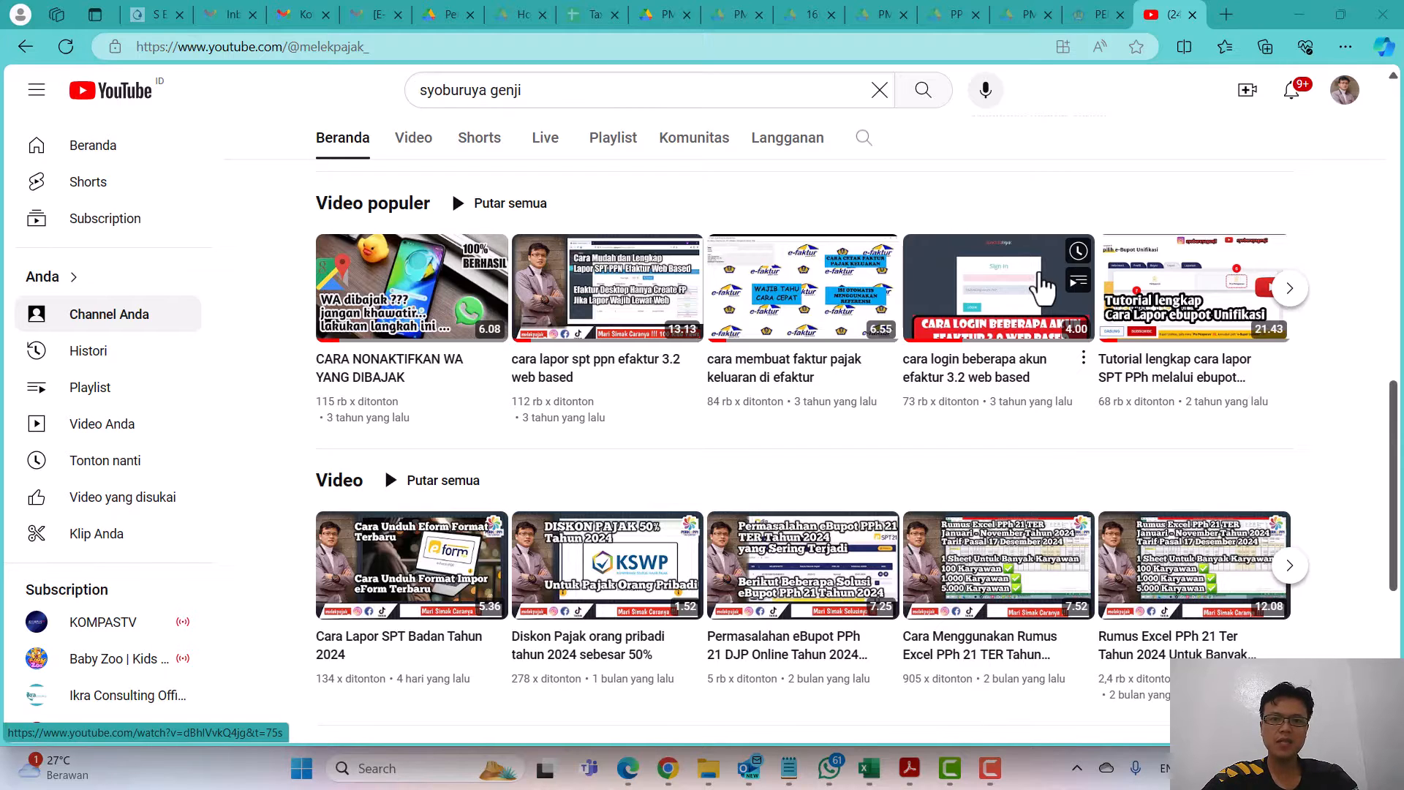
Step: Switch to the e-Bupot 21/26 site in Chrome and review the Tahunan A1 form's identity, tax detail and yearly income sections
{"action": "key", "text": "alt+Tab"}
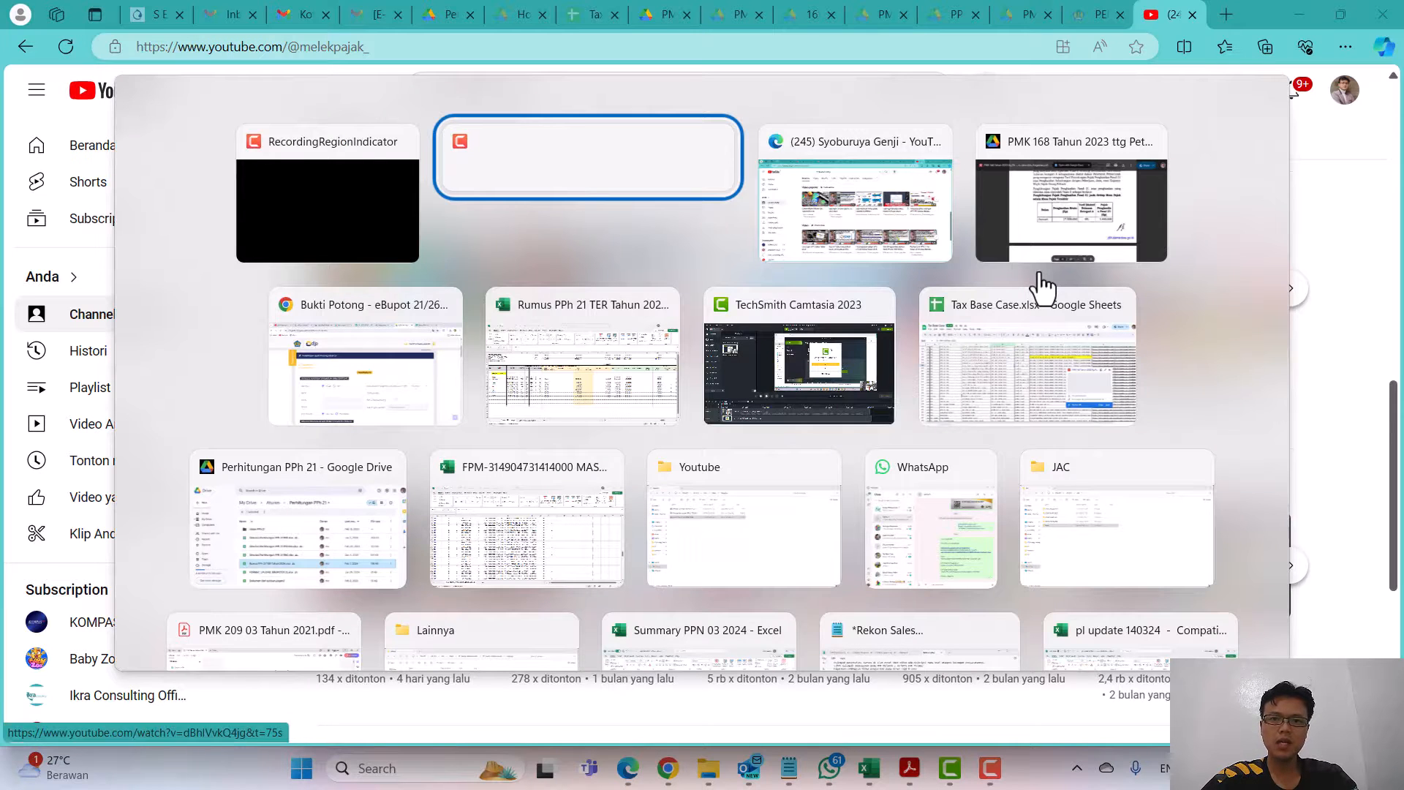
{"action": "key", "text": "alt+Tab"}
{"action": "key", "text": "alt+Tab"}
{"action": "key", "text": "alt+Tab"}
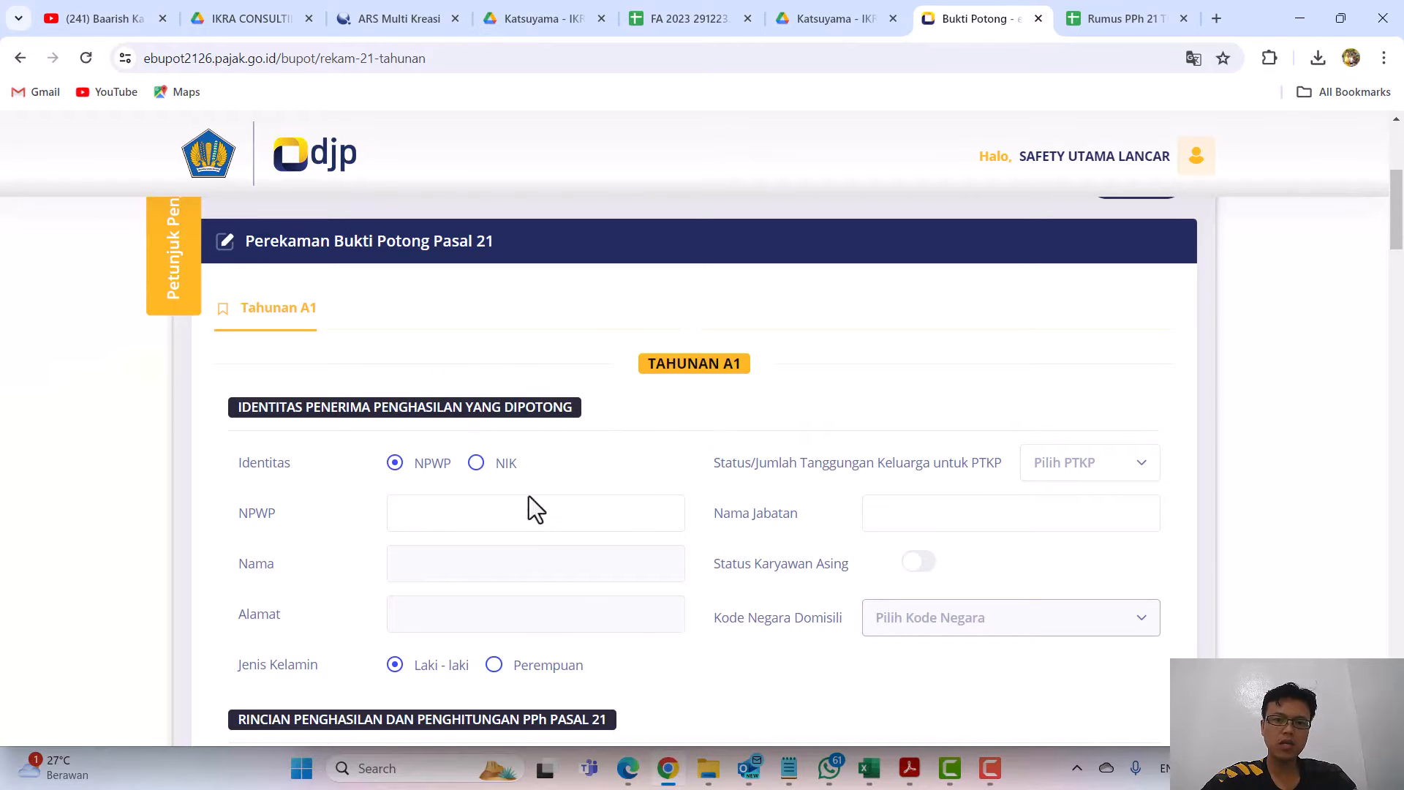
{"action": "scroll", "coordinate": [542, 516], "scroll_direction": "down", "scroll_amount": 6}
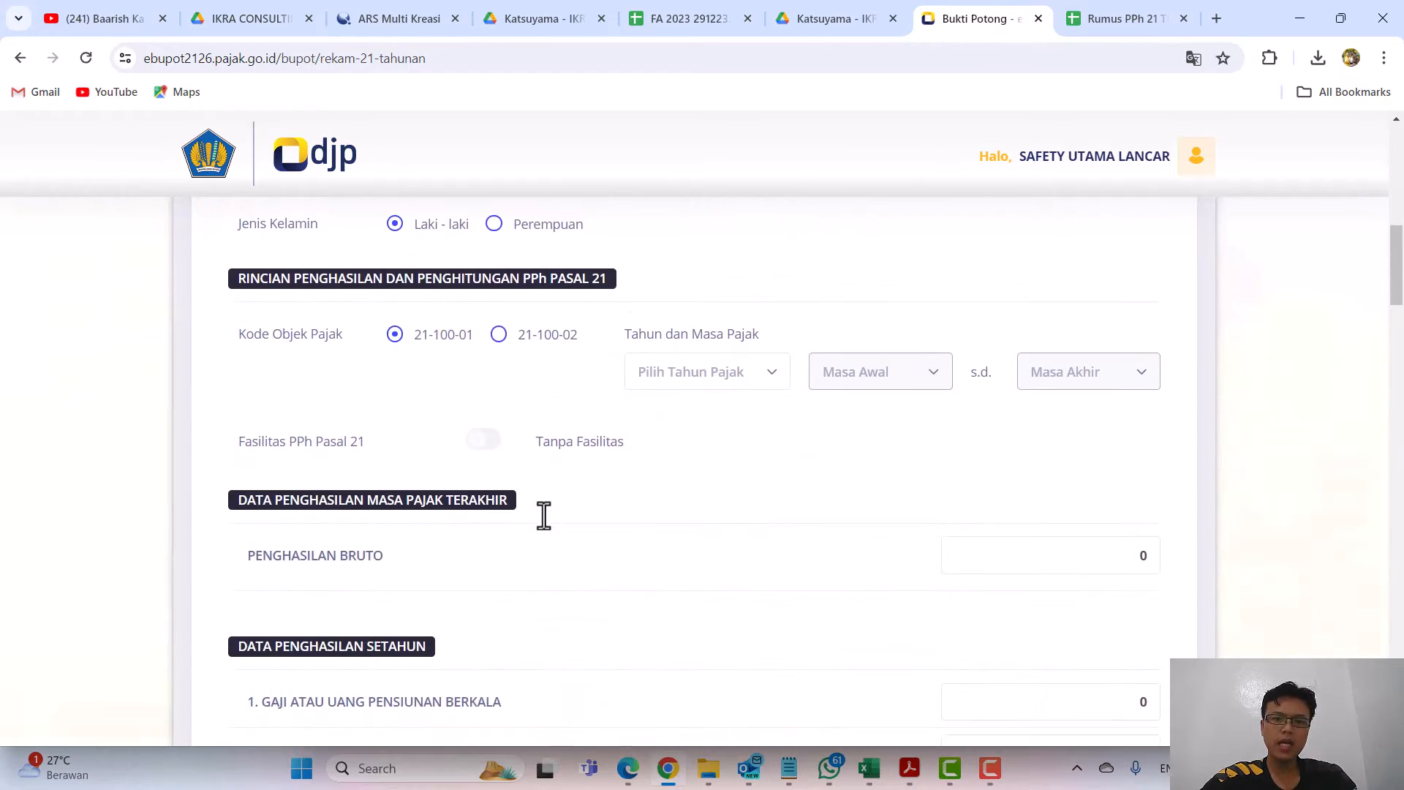
{"action": "scroll", "coordinate": [543, 516], "scroll_direction": "down", "scroll_amount": 3}
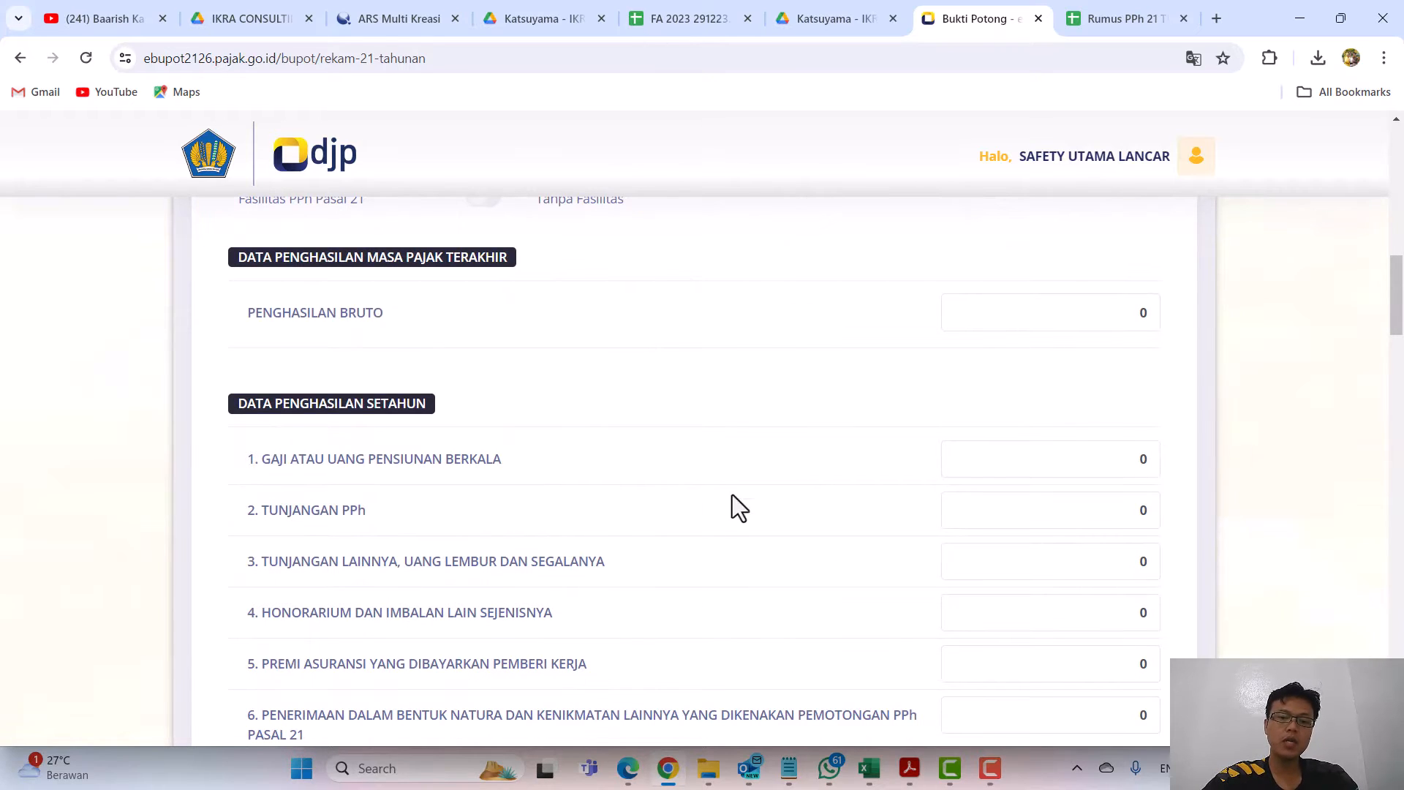
{"action": "scroll", "coordinate": [645, 468], "scroll_direction": "up", "scroll_amount": 8}
{"action": "scroll", "coordinate": [644, 466], "scroll_direction": "up", "scroll_amount": 2}
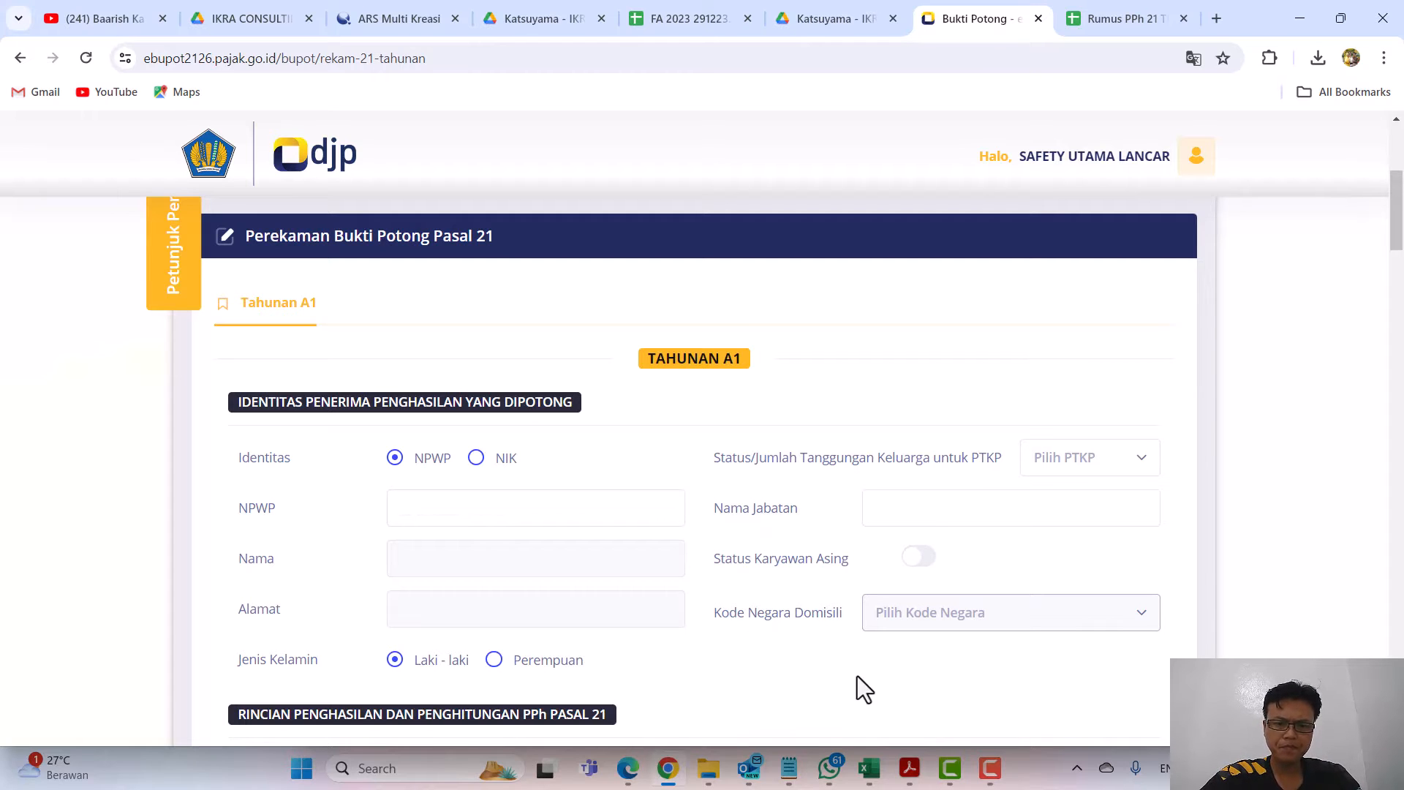
Step: Switch to the Excel workbook Rumus PPh 21 TER Tahun 2024 and select the first expatriate's January gross salary on the Gross sheet
{"action": "mouse_move", "coordinate": [870, 775]}
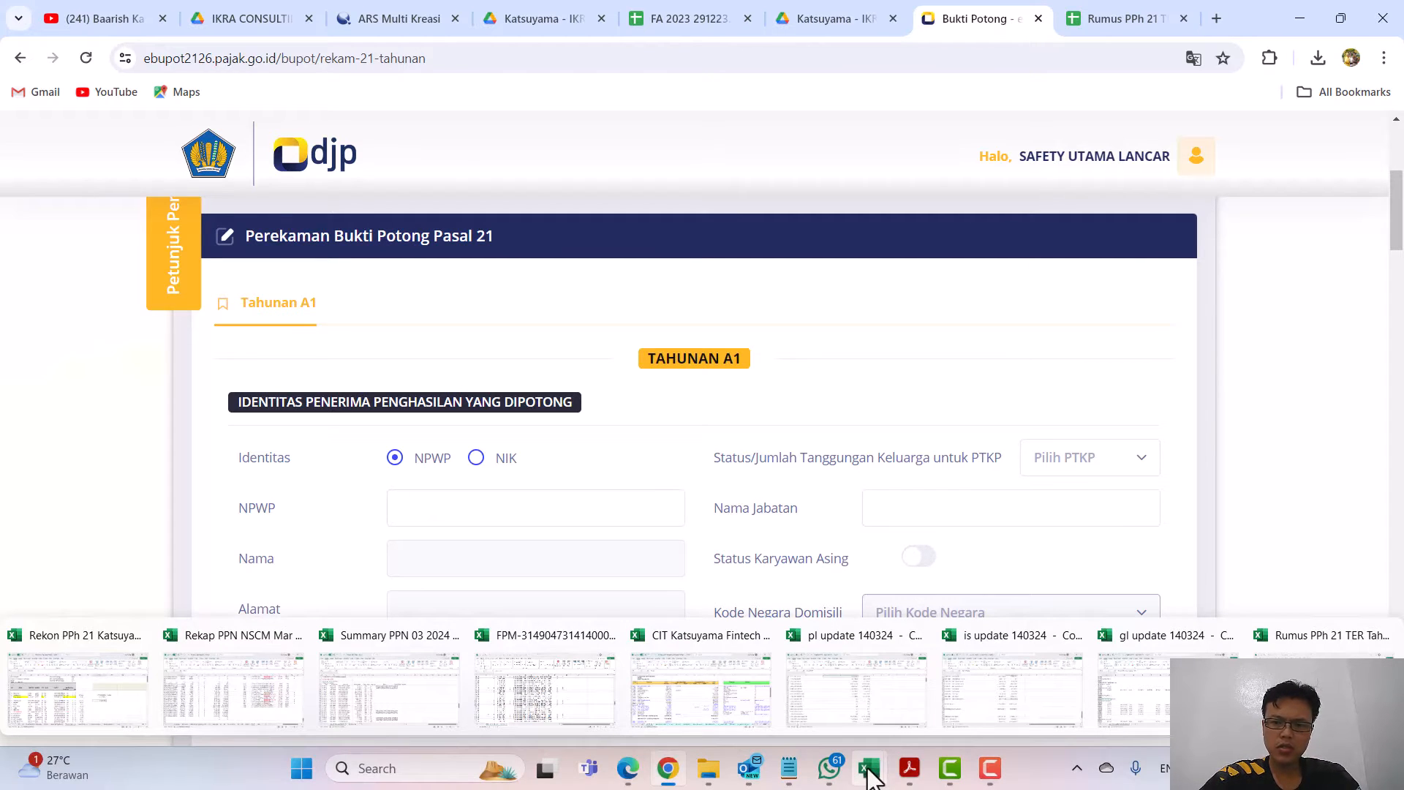
{"action": "left_click", "coordinate": [1294, 644]}
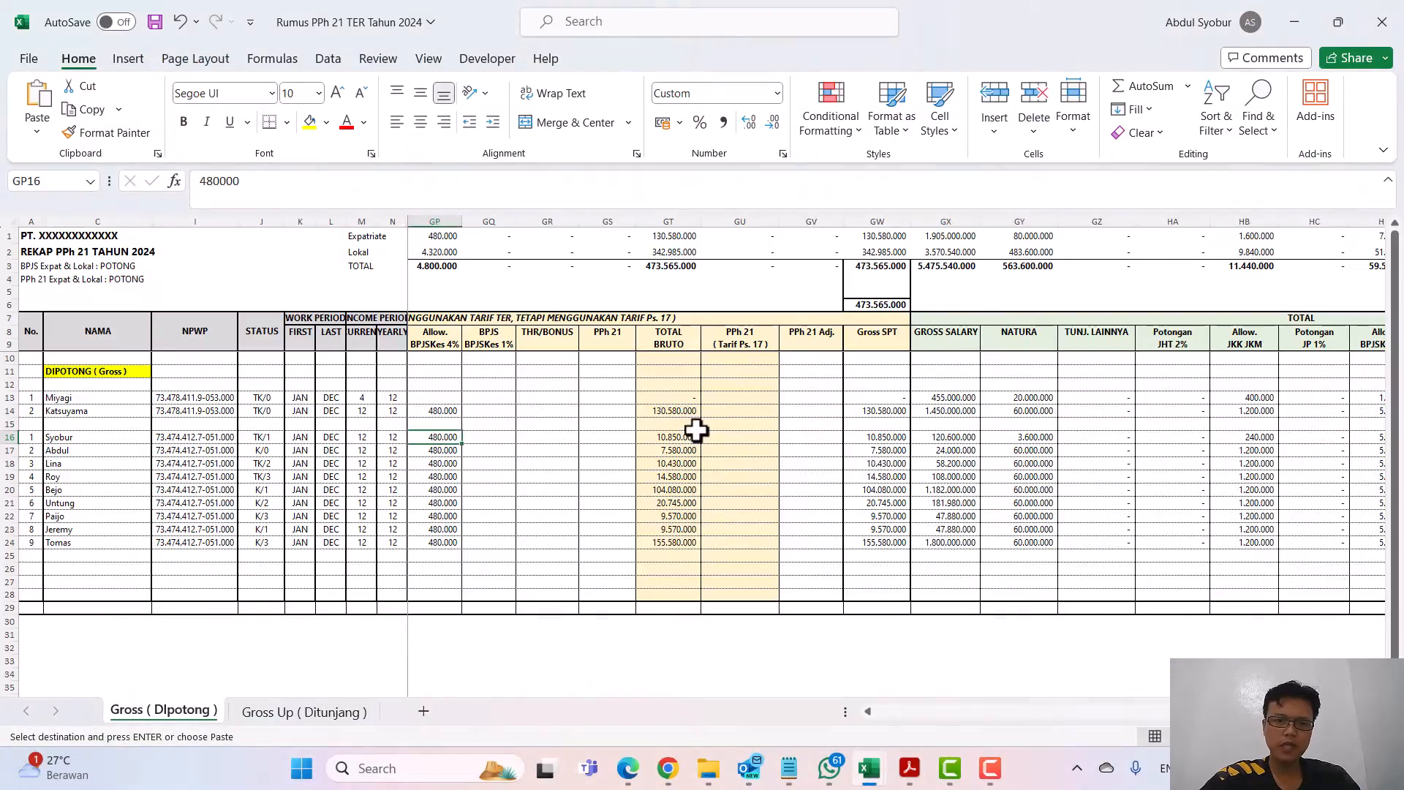
{"action": "scroll", "coordinate": [695, 431], "scroll_direction": "left", "scroll_amount": 15}
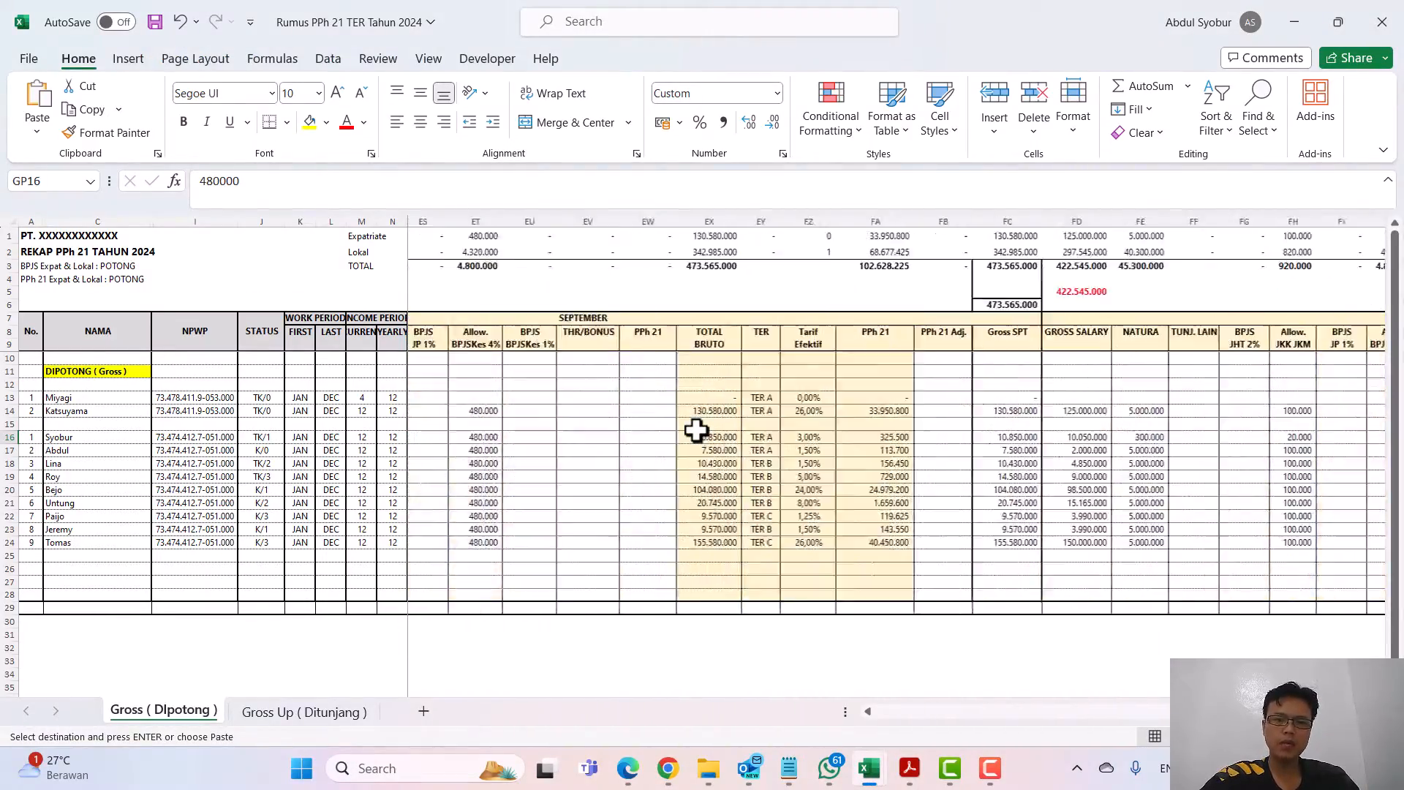
{"action": "scroll", "coordinate": [695, 432], "scroll_direction": "left", "scroll_amount": 20}
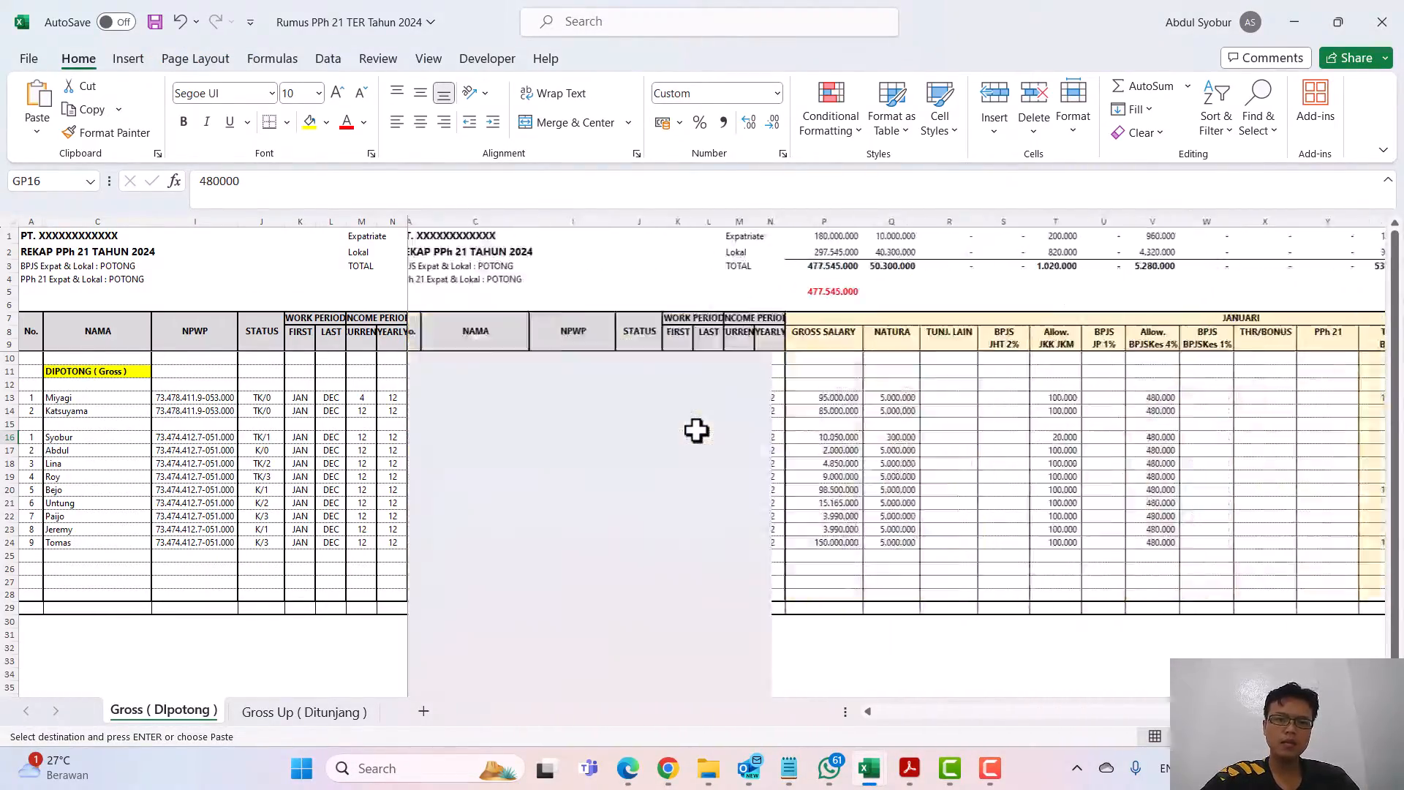
{"action": "scroll", "coordinate": [696, 430], "scroll_direction": "left", "scroll_amount": 5}
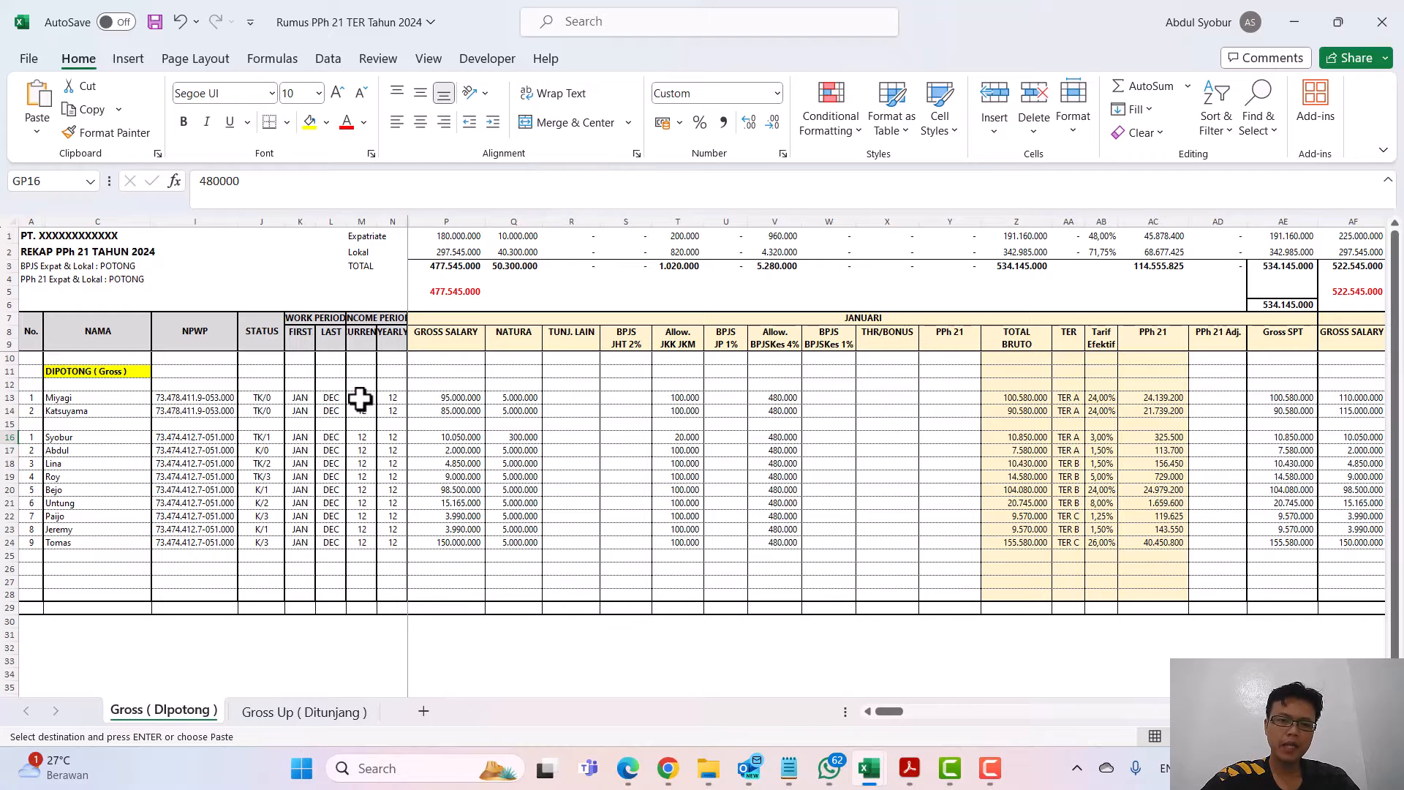
{"action": "left_click", "coordinate": [457, 400]}
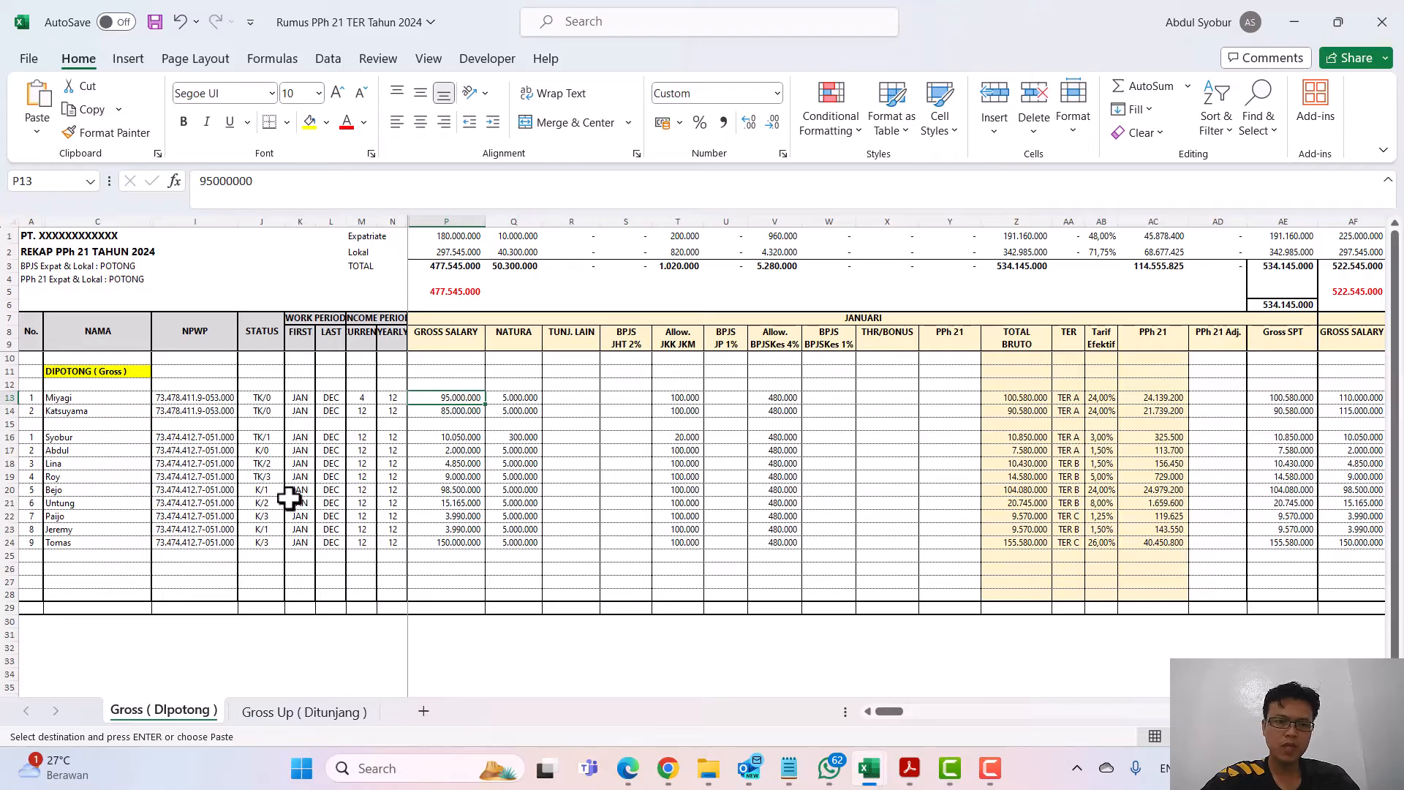
{"action": "scroll", "coordinate": [289, 497], "scroll_direction": "up", "scroll_amount": 3}
{"action": "scroll", "coordinate": [289, 497], "scroll_direction": "down", "scroll_amount": 3}
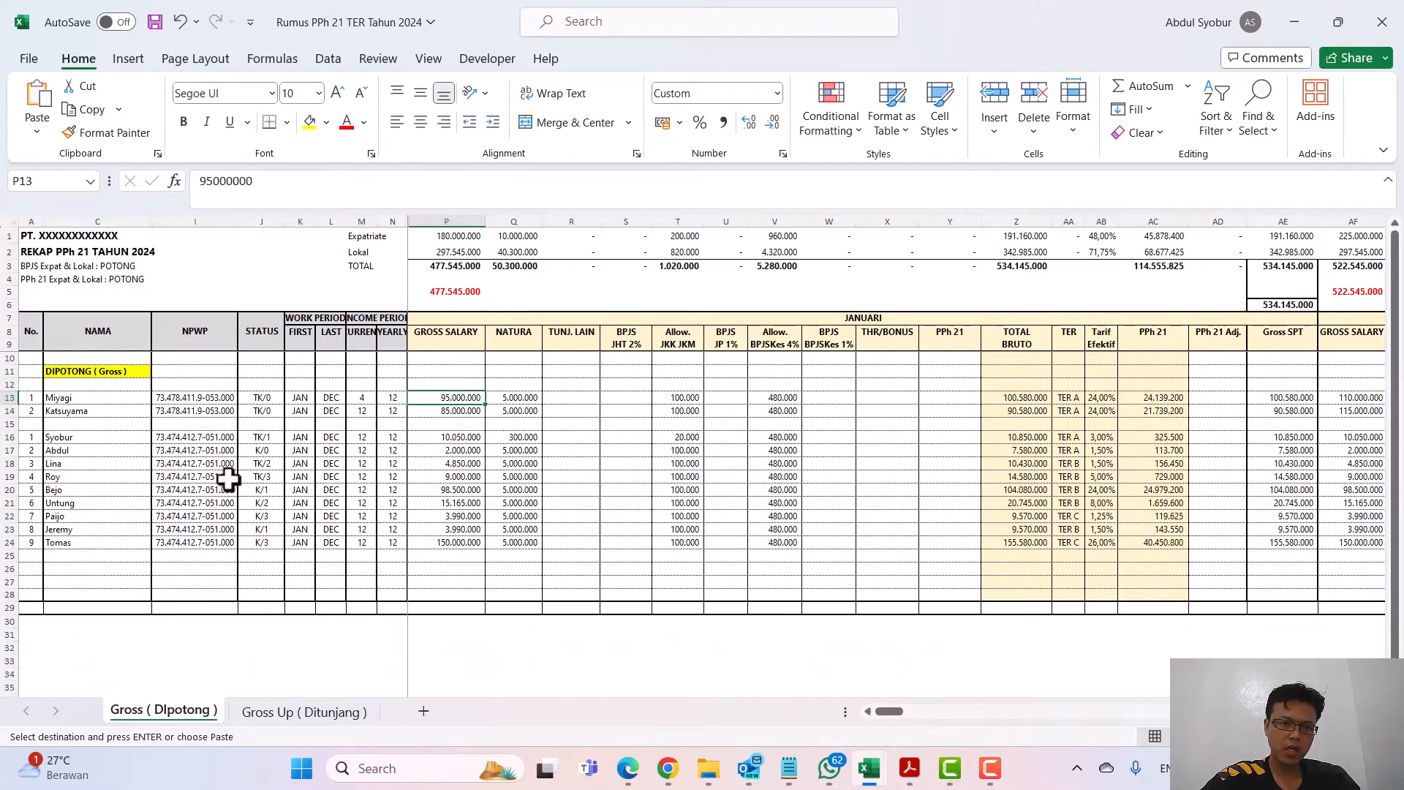
{"action": "scroll", "coordinate": [225, 545], "scroll_direction": "down", "scroll_amount": 20}
{"action": "scroll", "coordinate": [226, 550], "scroll_direction": "up", "scroll_amount": 20}
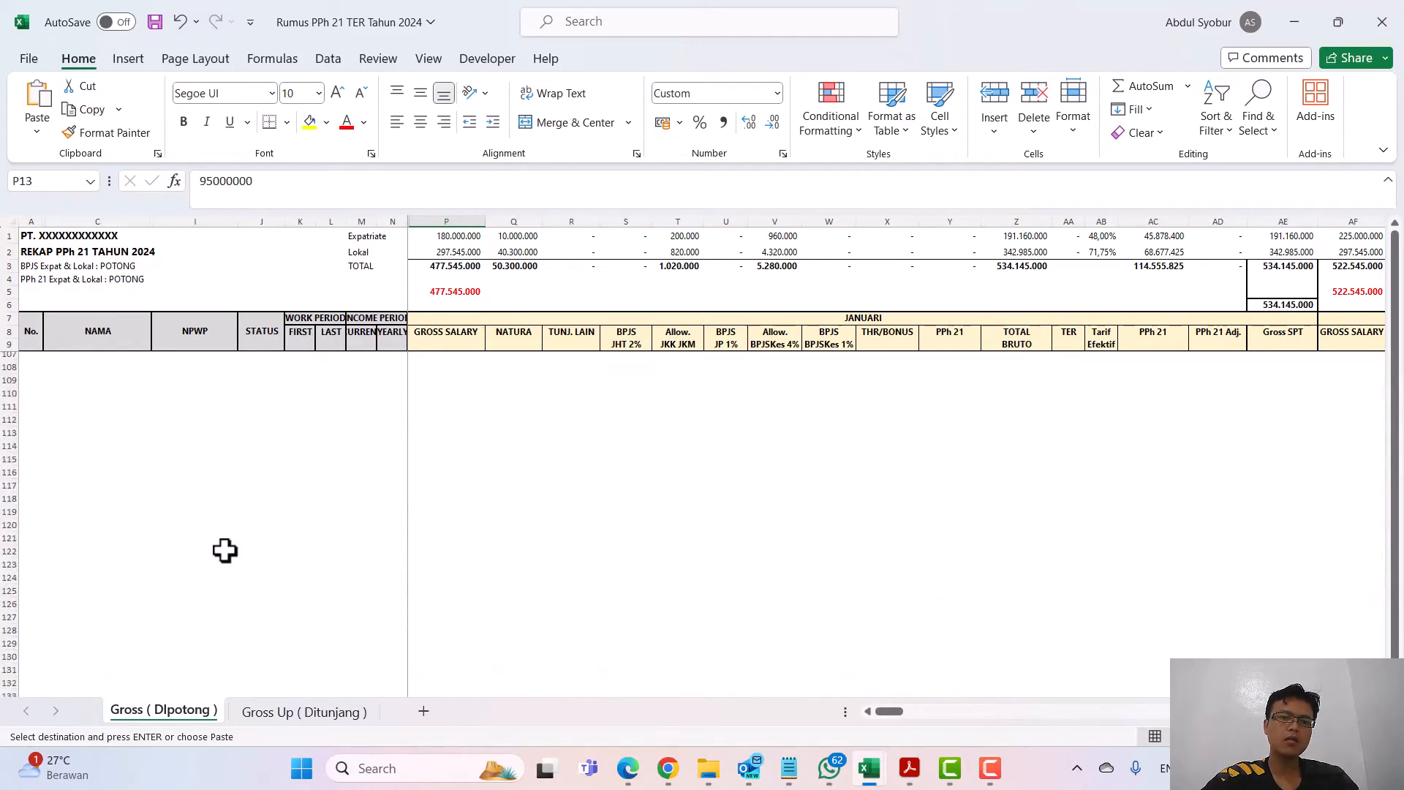
{"action": "scroll", "coordinate": [413, 514], "scroll_direction": "down", "scroll_amount": 3}
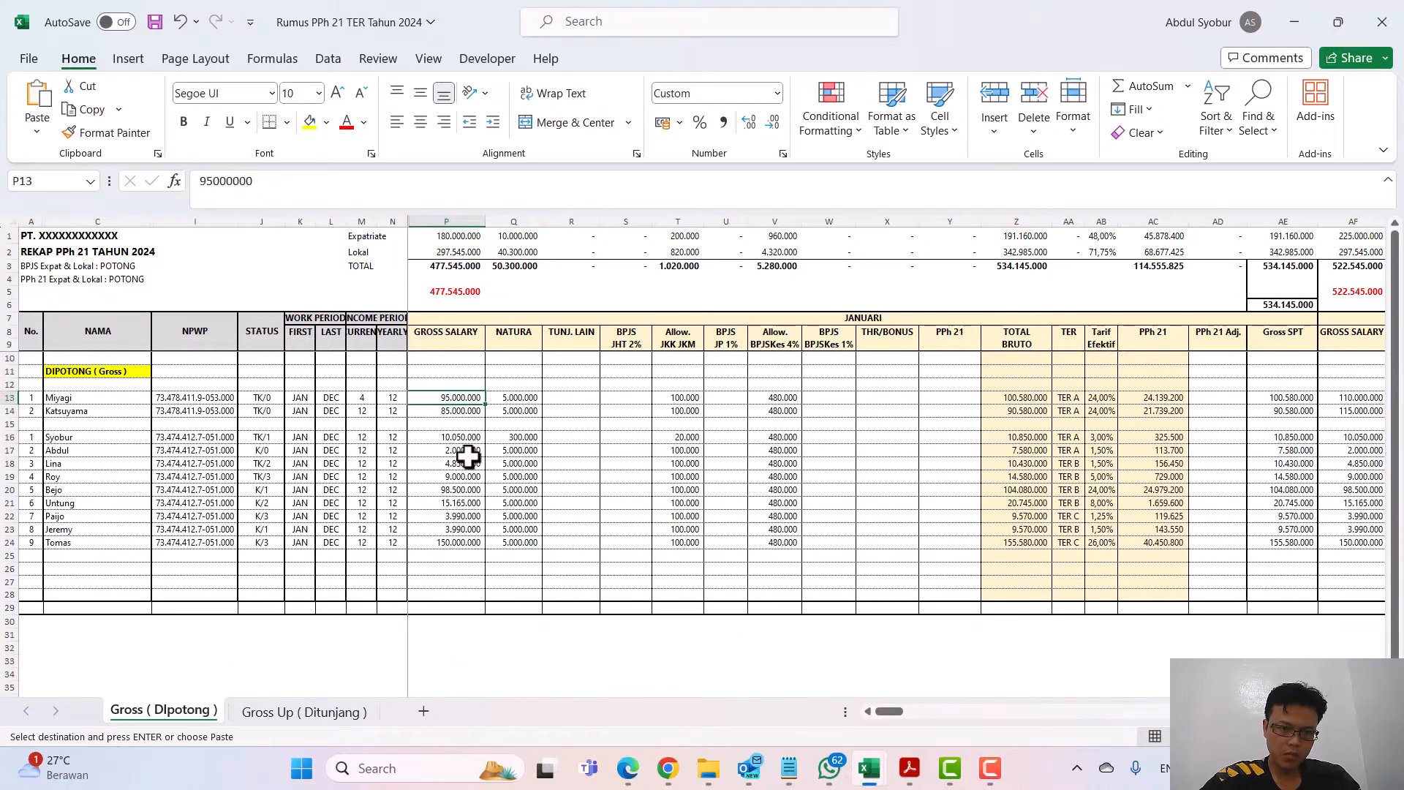
Step: Examine the first expatriate's name, NPWP, status, work period and current and yearly income period cells in row 13
{"action": "left_click", "coordinate": [256, 395]}
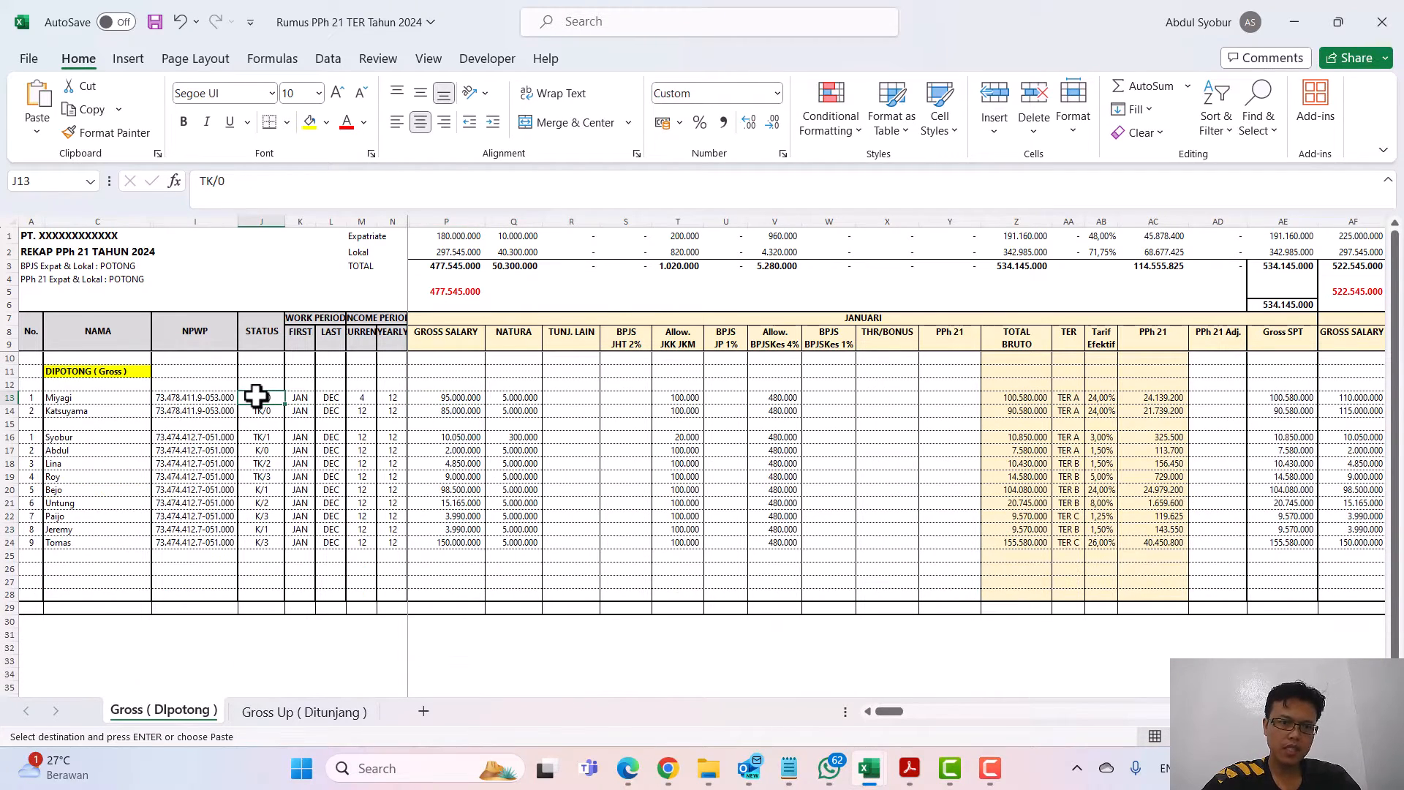
{"action": "key", "text": "Left"}
{"action": "key", "text": "Left"}
{"action": "key", "text": "Left"}
{"action": "key", "text": "Right"}
{"action": "key", "text": "Right"}
{"action": "key", "text": "Right"}
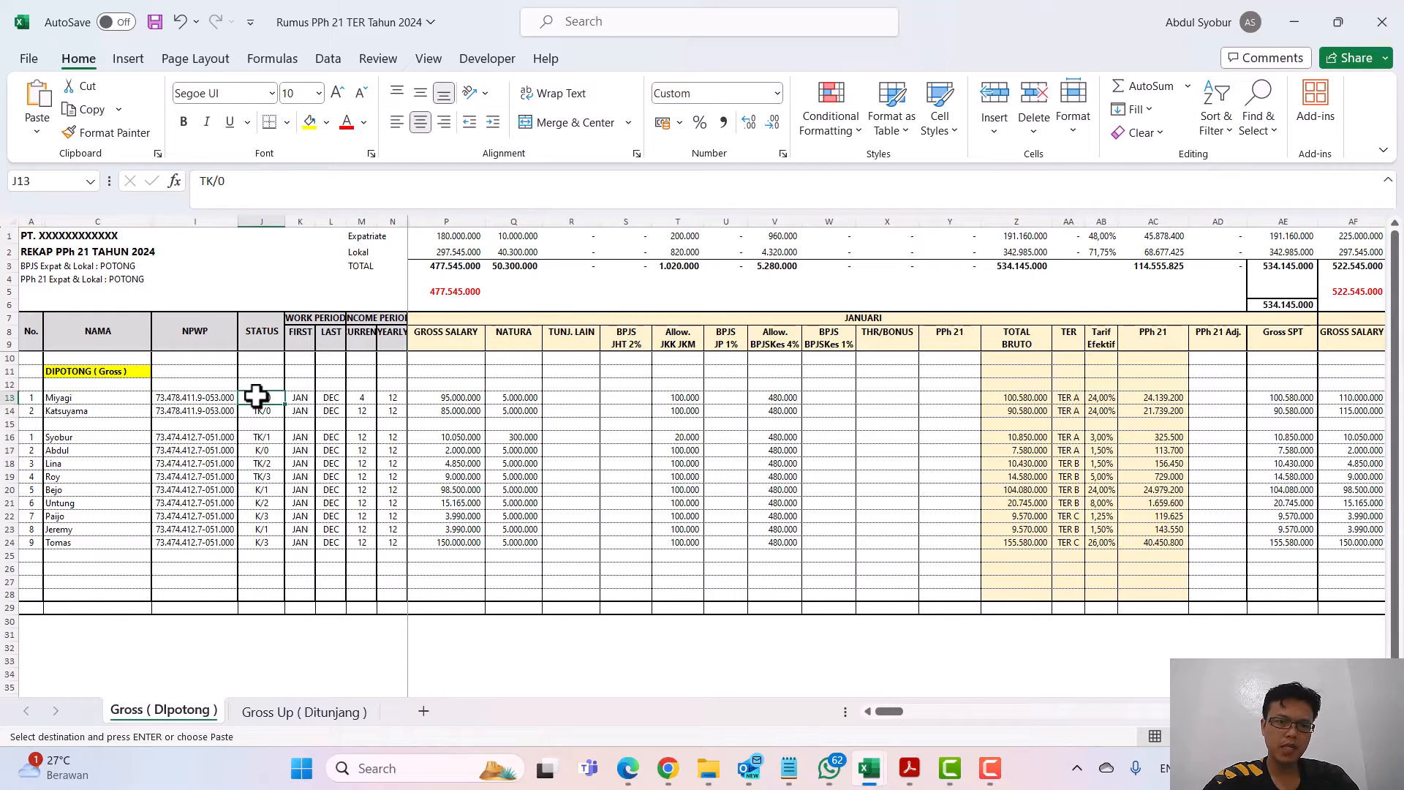
{"action": "key", "text": "Right"}
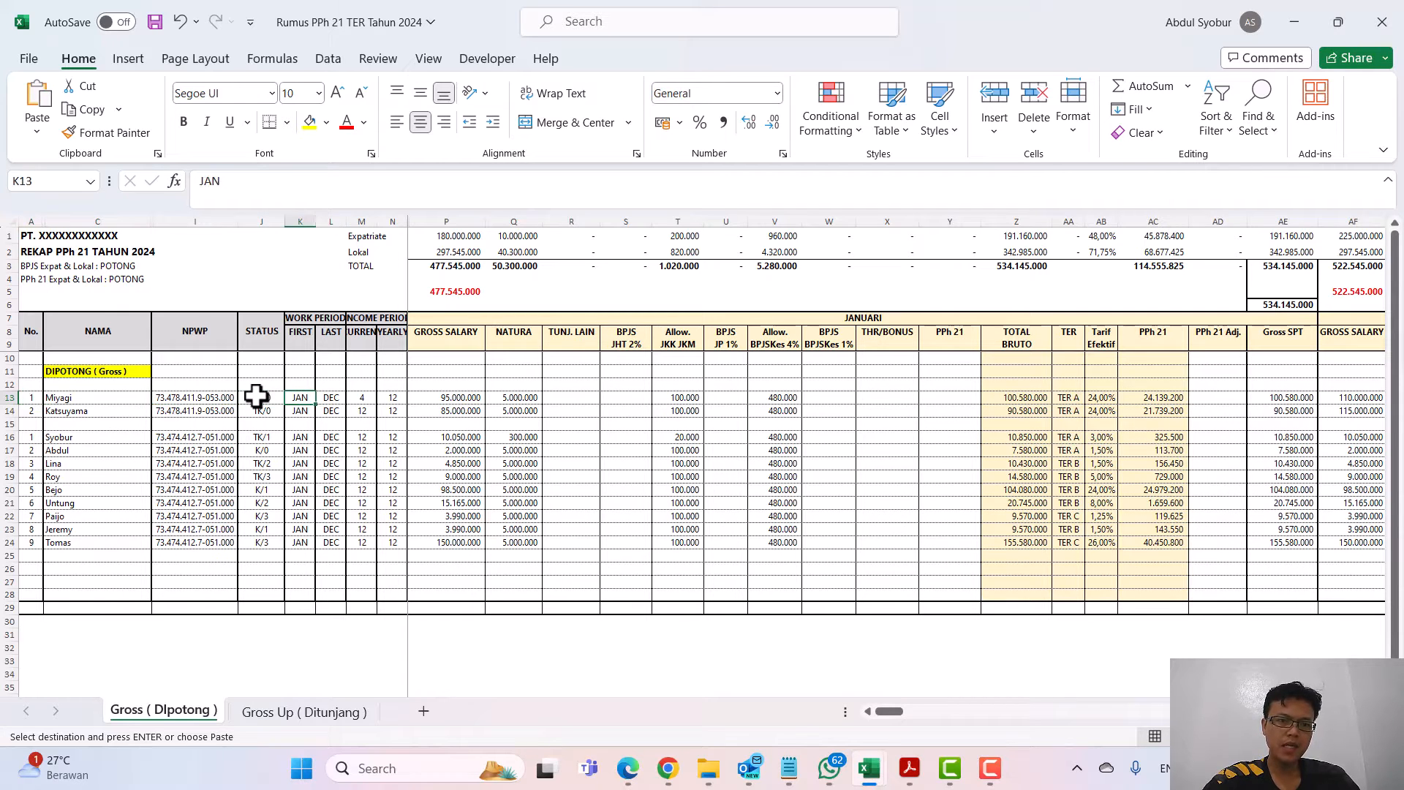
{"action": "key", "text": "Right"}
{"action": "key", "text": "Right"}
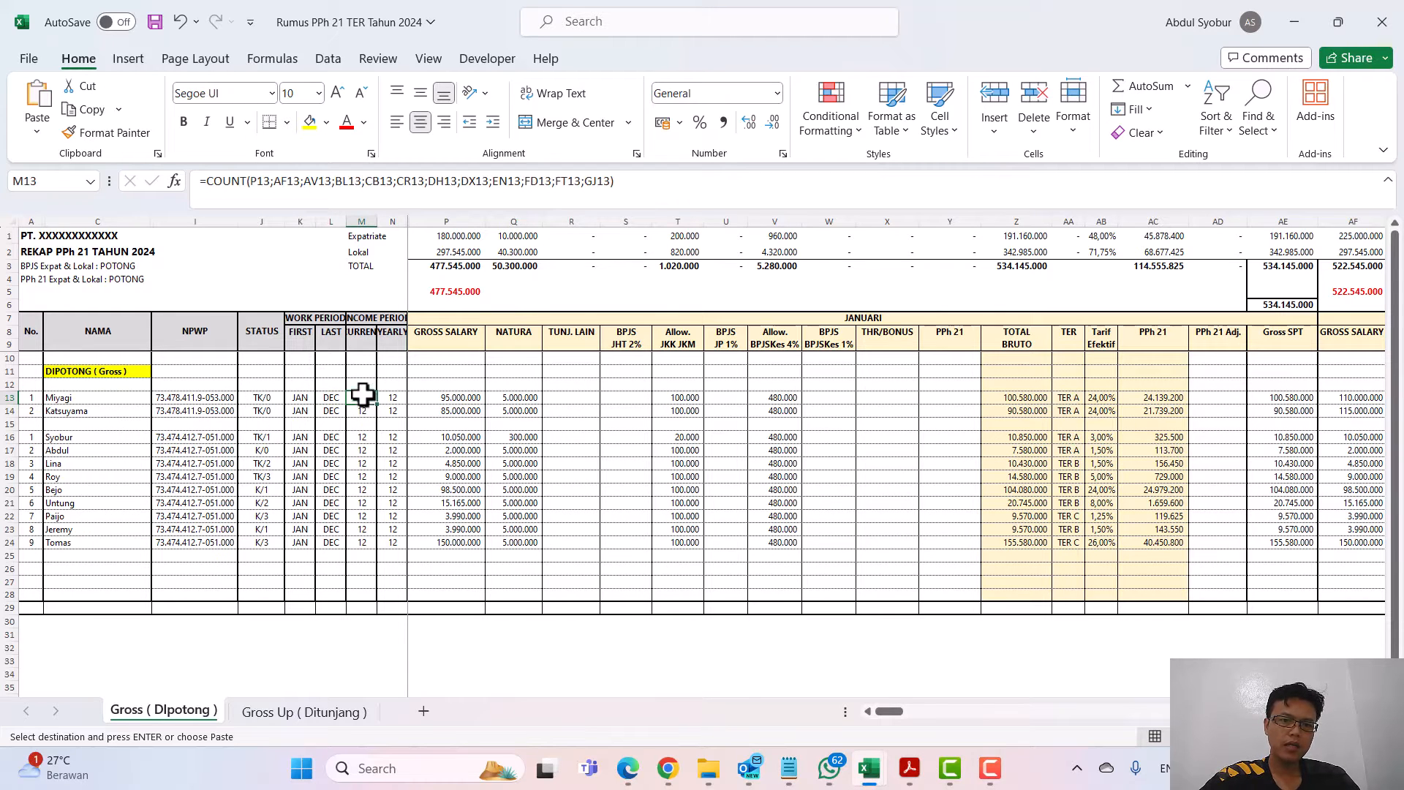
{"action": "key", "text": "Right"}
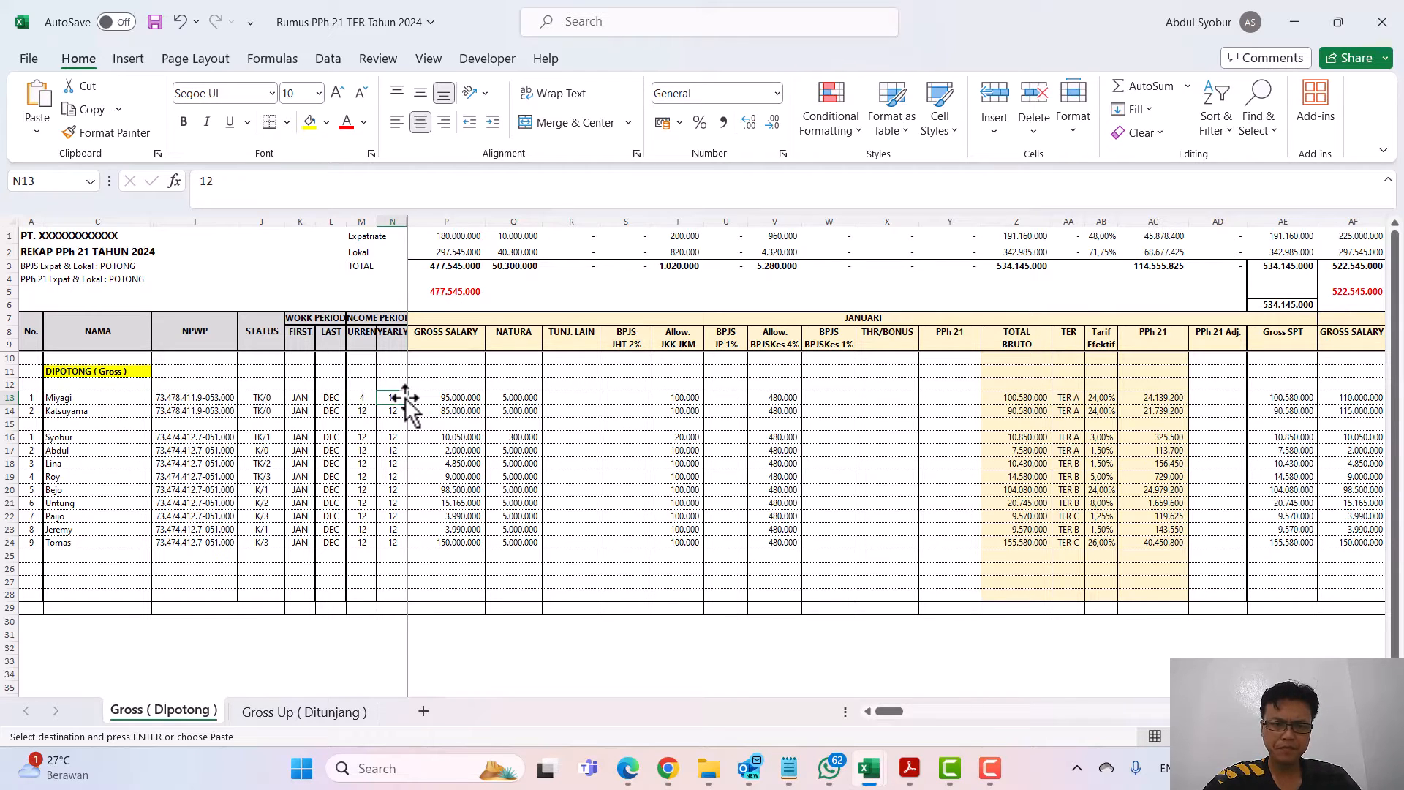
Step: Check row 13 again from the work period through the income period to the January gross salary and natura cells
{"action": "key", "text": "Left"}
{"action": "key", "text": "Left"}
{"action": "key", "text": "Right"}
{"action": "key", "text": "Right"}
{"action": "key", "text": "Right"}
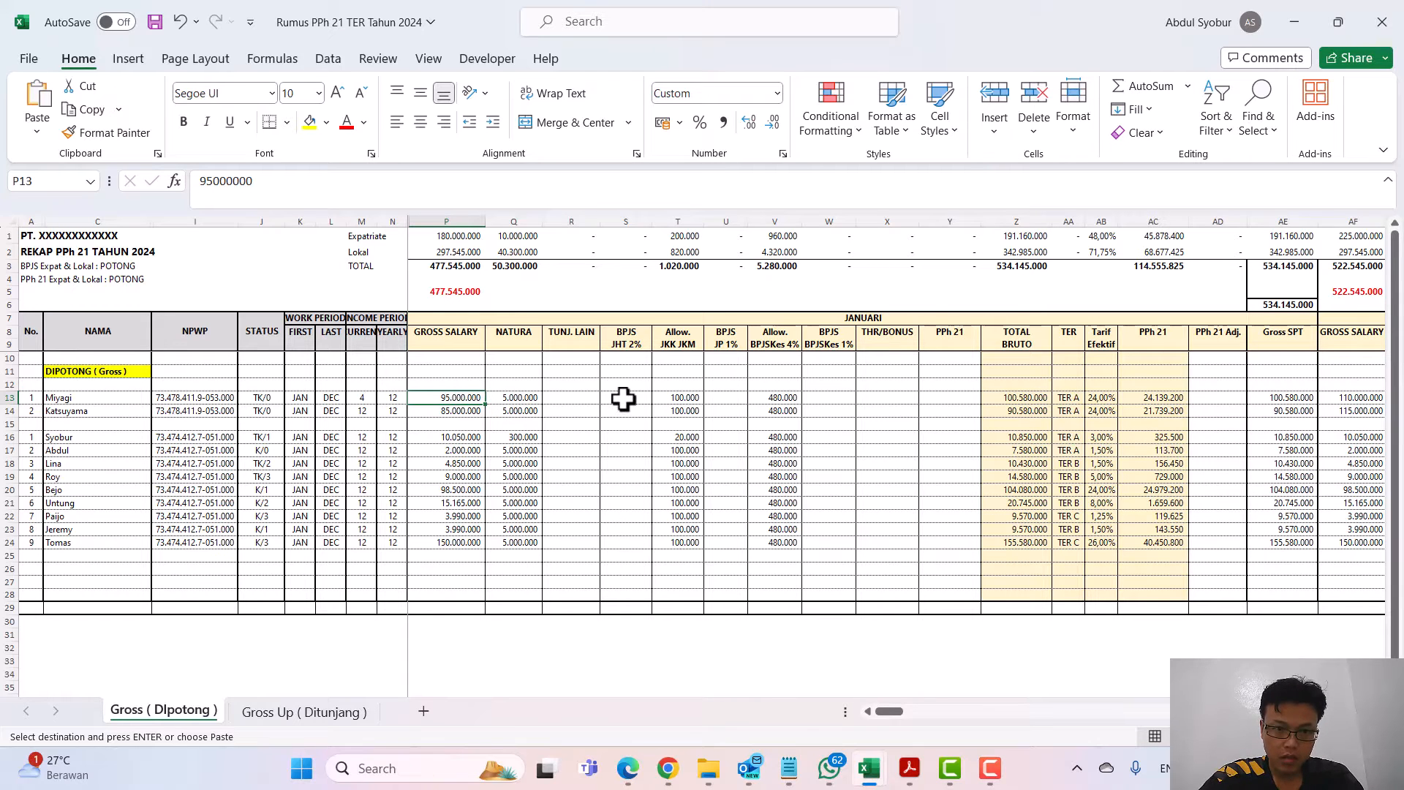
{"action": "key", "text": "Left"}
{"action": "key", "text": "Right"}
{"action": "key", "text": "Right"}
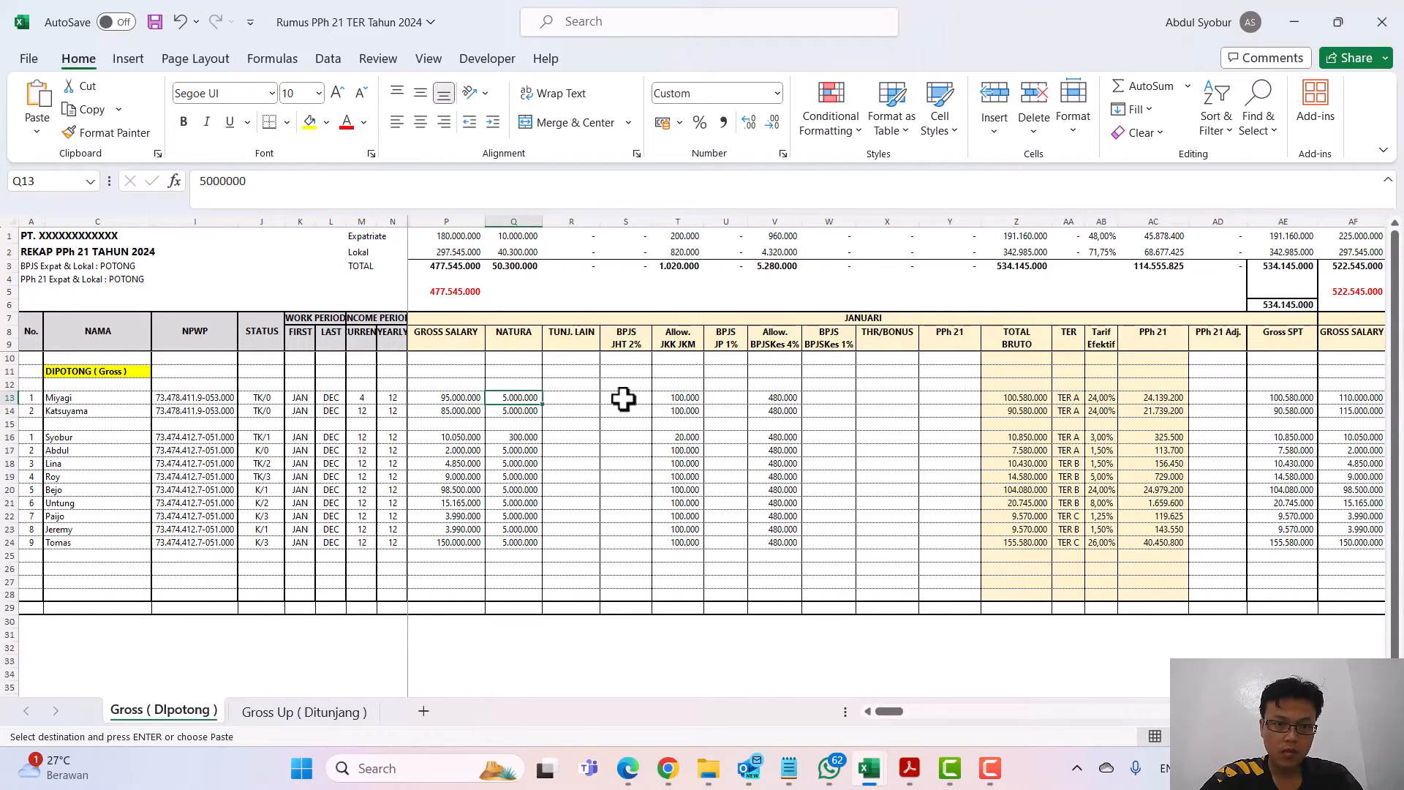
Step: Enlarge the sheet slightly and trace the January income components in row 14 from the BPJSKes 4% allowance back to Natura
{"action": "scroll", "coordinate": [622, 398], "scroll_direction": "up", "scroll_amount": 3}
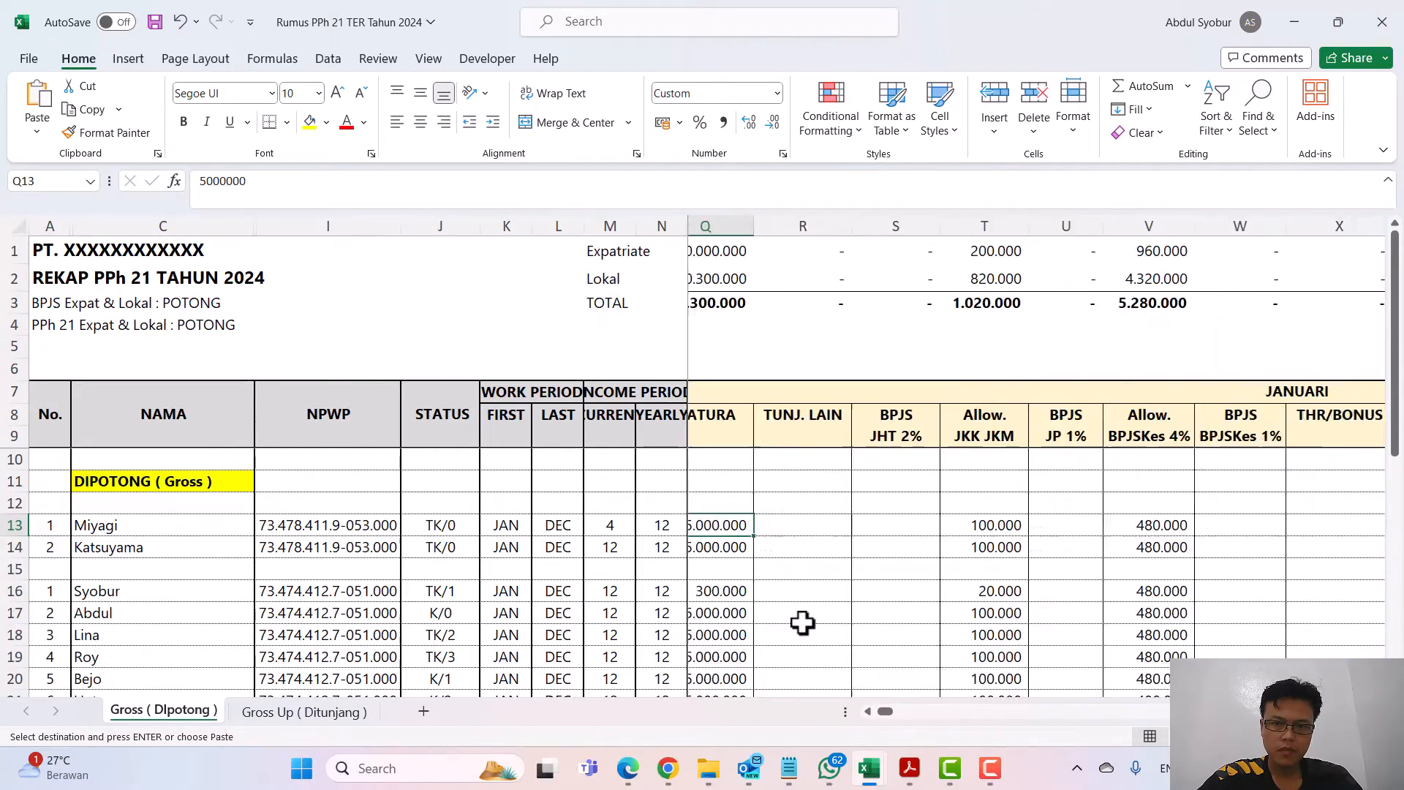
{"action": "scroll", "coordinate": [802, 623], "scroll_direction": "left", "scroll_amount": 2}
{"action": "scroll", "coordinate": [802, 623], "scroll_direction": "down", "scroll_amount": 3}
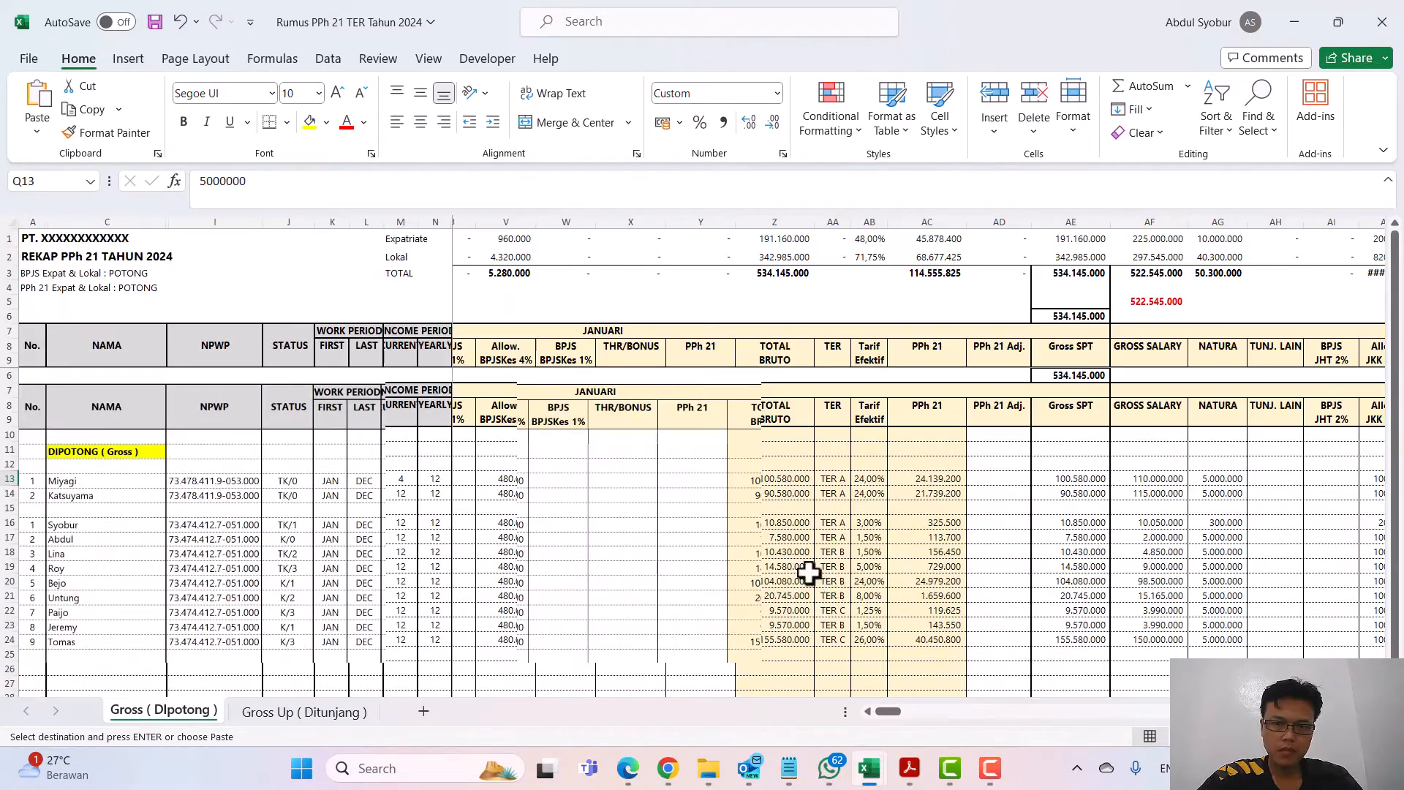
{"action": "scroll", "coordinate": [789, 565], "scroll_direction": "up", "scroll_amount": 2}
{"action": "scroll", "coordinate": [789, 564], "scroll_direction": "down", "scroll_amount": 3}
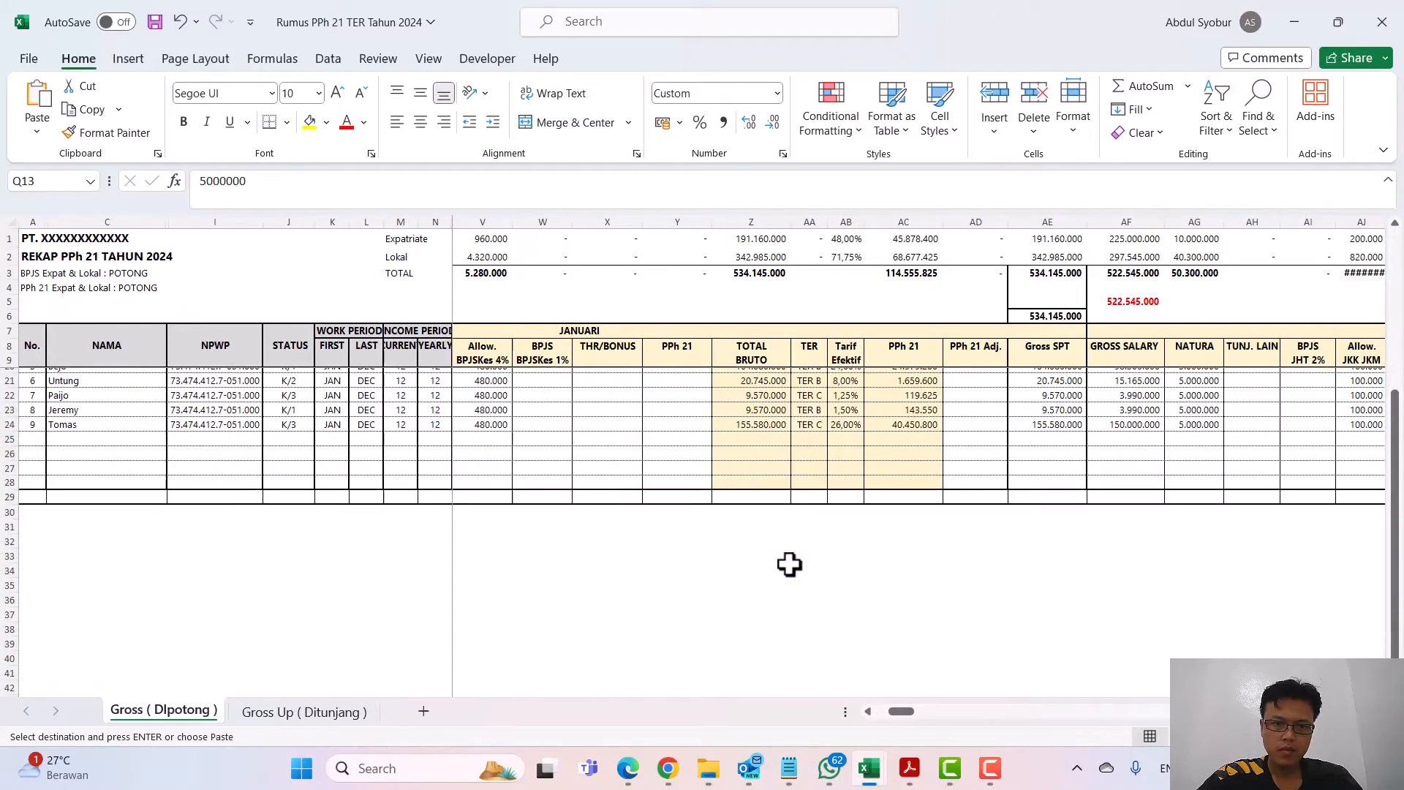
{"action": "scroll", "coordinate": [784, 674], "scroll_direction": "up", "scroll_amount": 3}
{"action": "scroll", "coordinate": [725, 549], "scroll_direction": "down", "scroll_amount": 3}
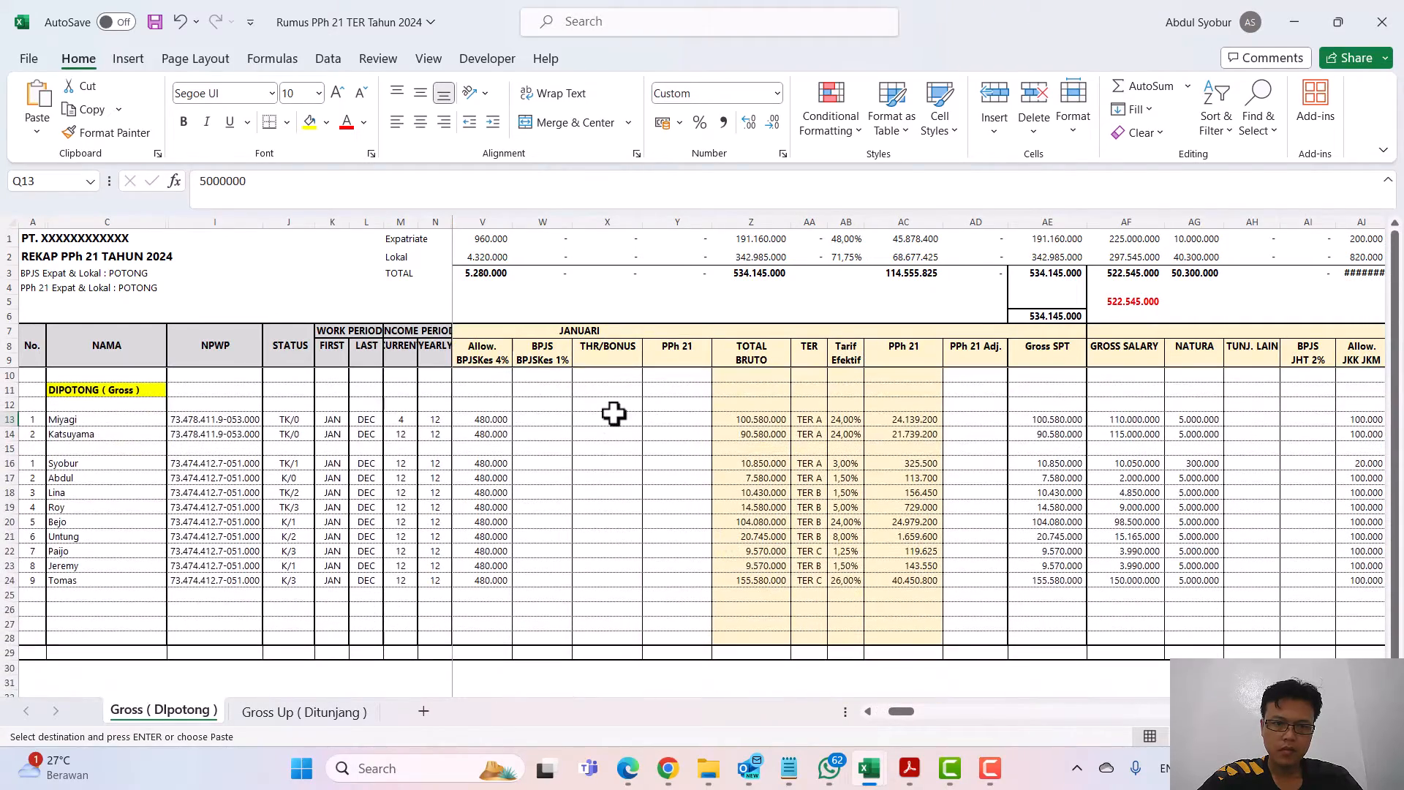
{"action": "left_click", "coordinate": [506, 428]}
{"action": "key", "text": "Left"}
{"action": "key", "text": "Left"}
{"action": "key", "text": "Left"}
{"action": "key", "text": "Left"}
{"action": "key", "text": "Left"}
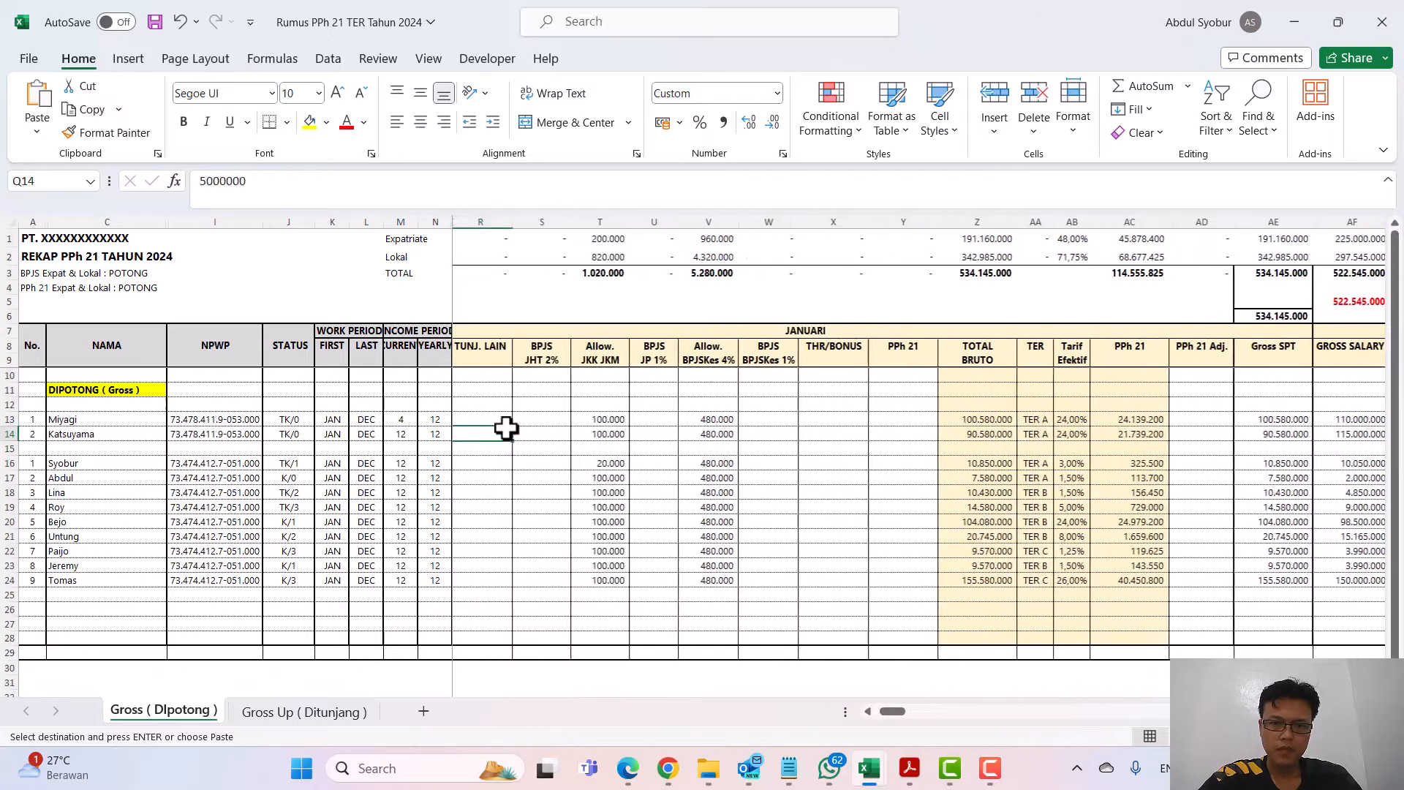
Step: Inspect the January formulas in row 13 from Total Bruto to Tarif Efektif, including the cells the gross total refers to
{"action": "key", "text": "Right"}
{"action": "key", "text": "Right"}
{"action": "key", "text": "Right"}
{"action": "key", "text": "Right"}
{"action": "key", "text": "Right"}
{"action": "key", "text": "Right"}
{"action": "key", "text": "Right"}
{"action": "key", "text": "Right"}
{"action": "key", "text": "Up"}
{"action": "key", "text": "Right"}
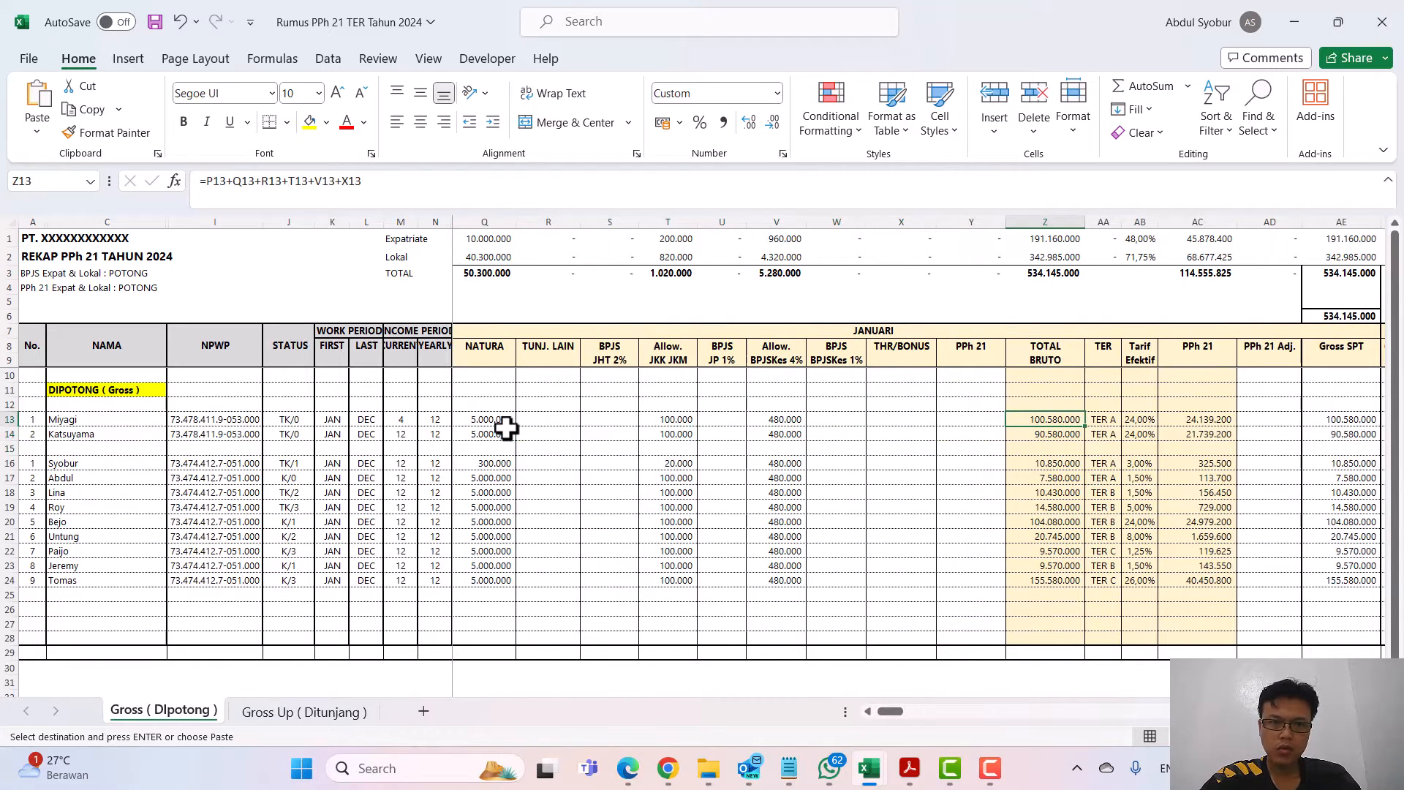
{"action": "key", "text": "F2"}
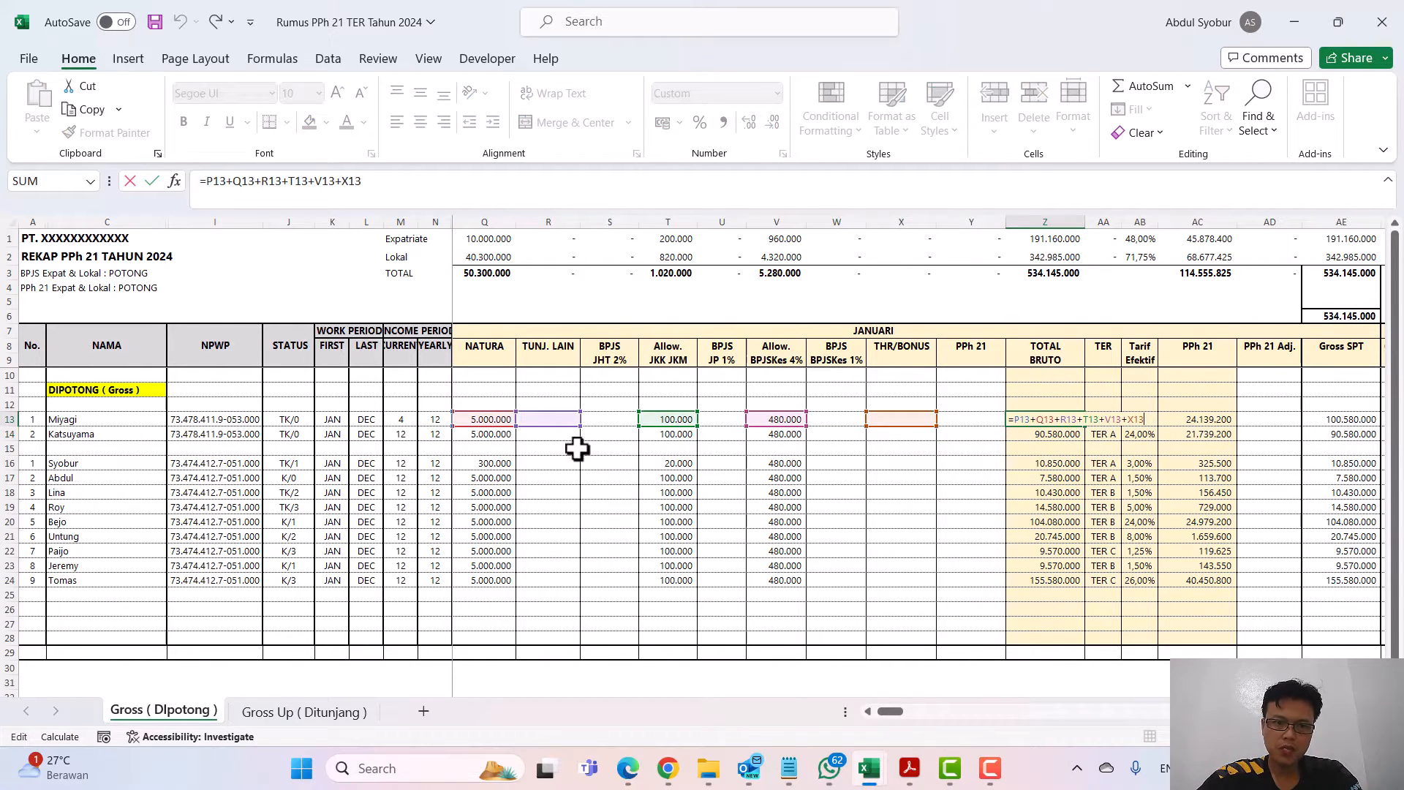
{"action": "key", "text": "Escape"}
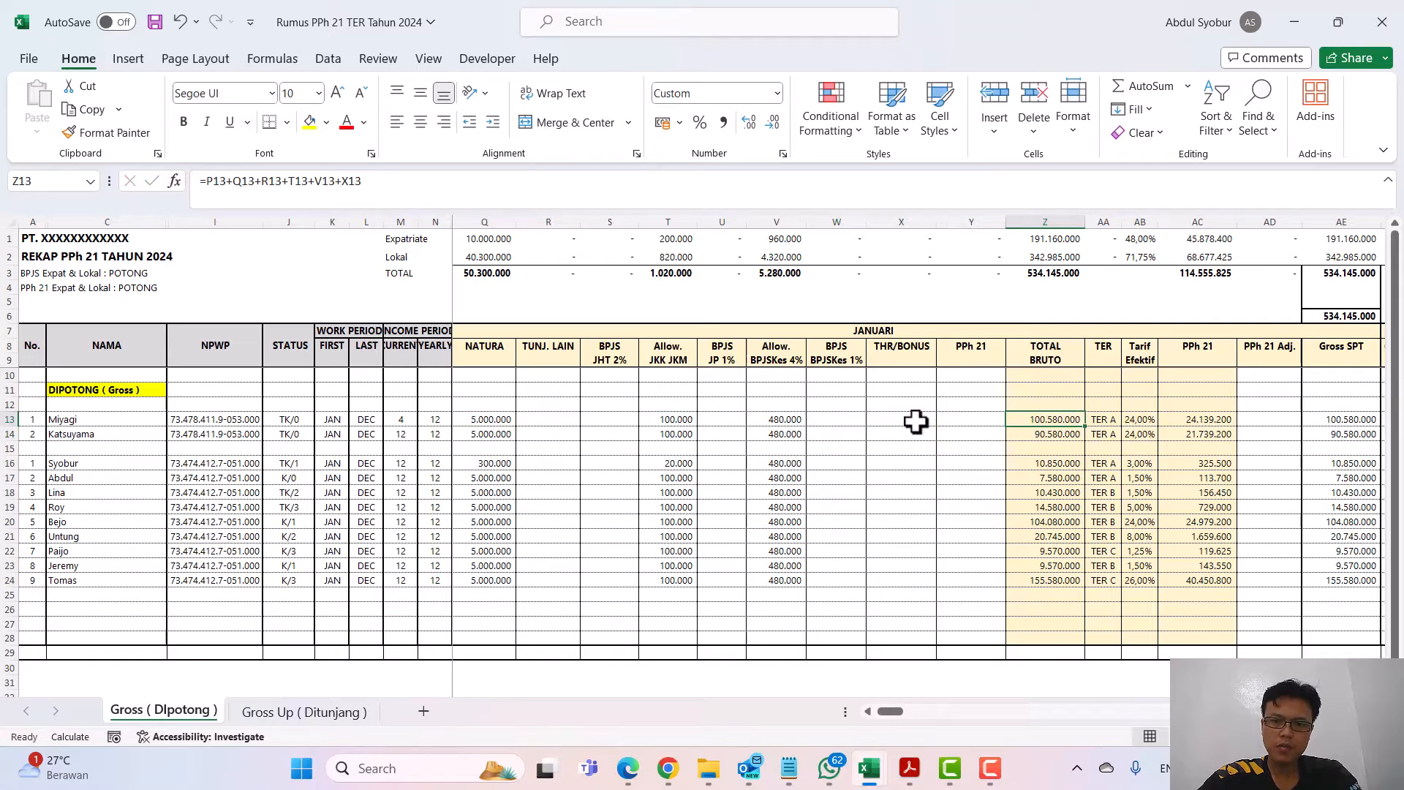
{"action": "left_click", "coordinate": [1109, 418]}
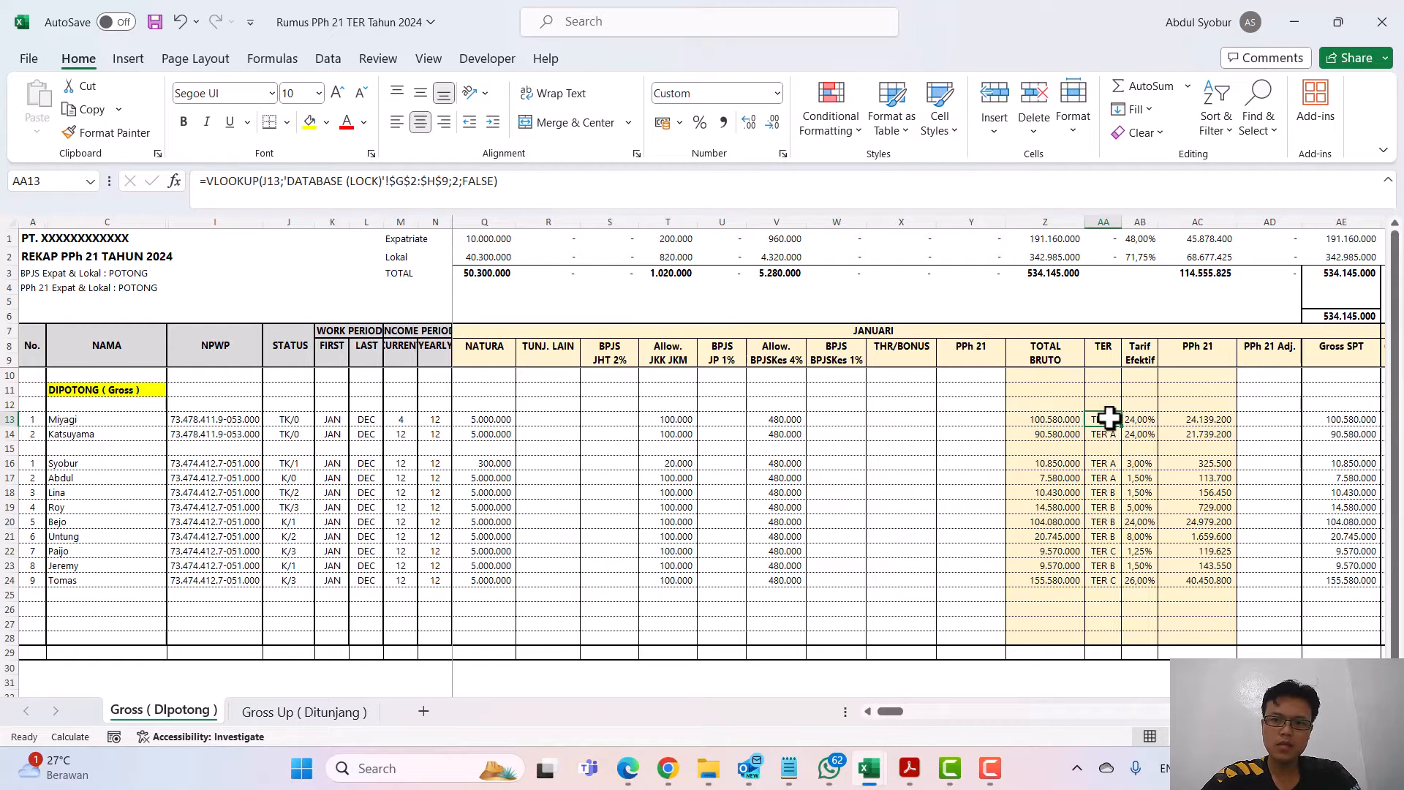
{"action": "key", "text": "Right"}
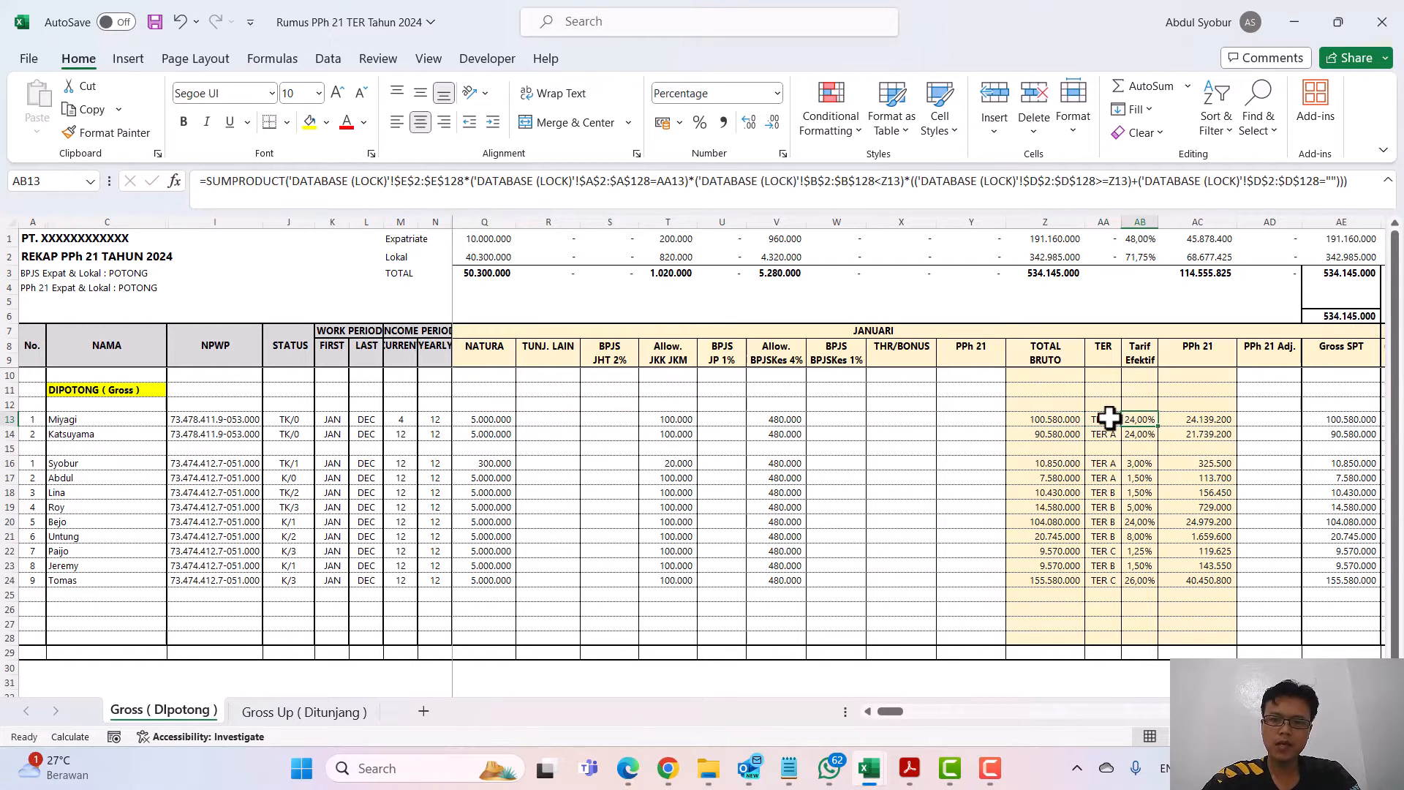
Step: Inspect the January PPh 21 formula in row 13 and look over the February section up to March gross salary
{"action": "key", "text": "Right"}
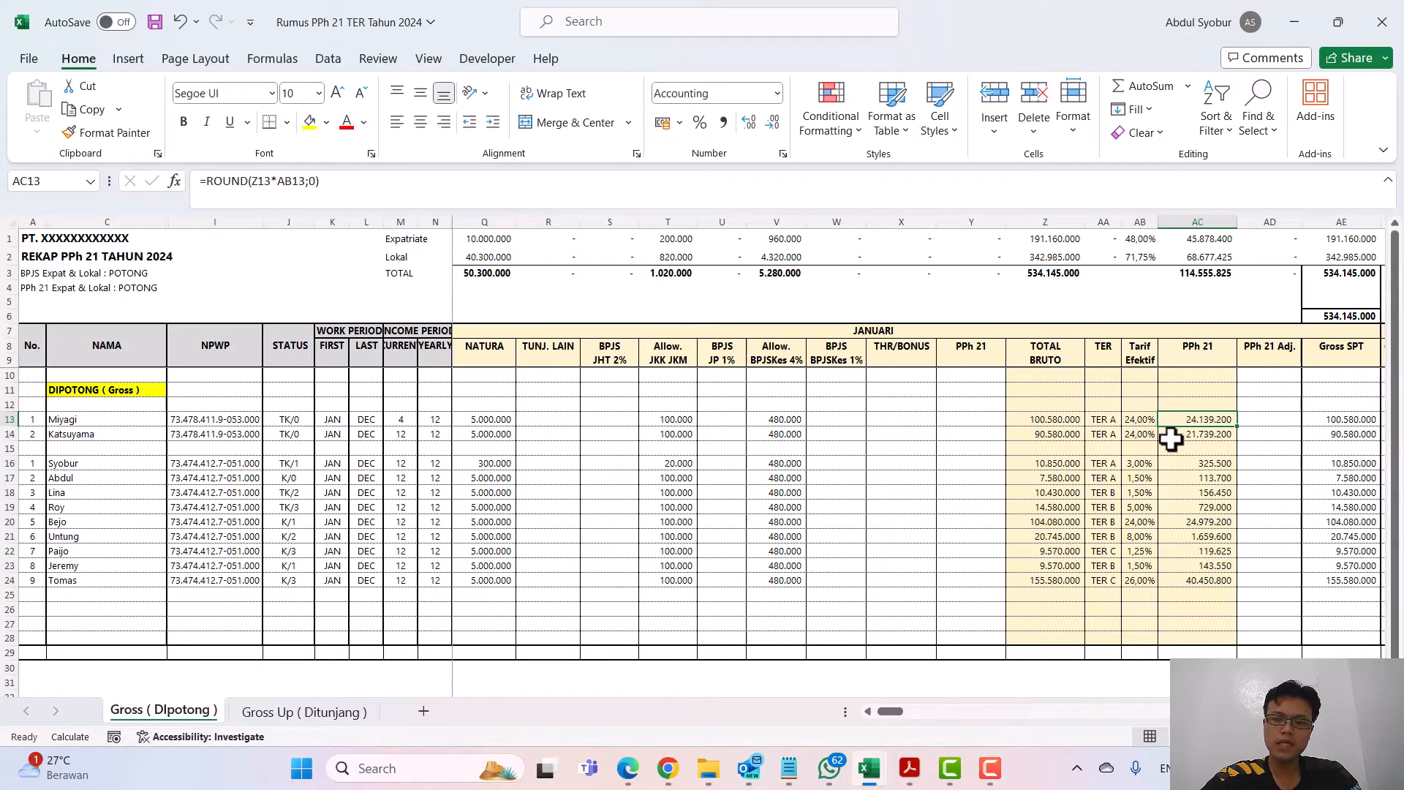
{"action": "scroll", "coordinate": [1167, 433], "scroll_direction": "right", "scroll_amount": 10}
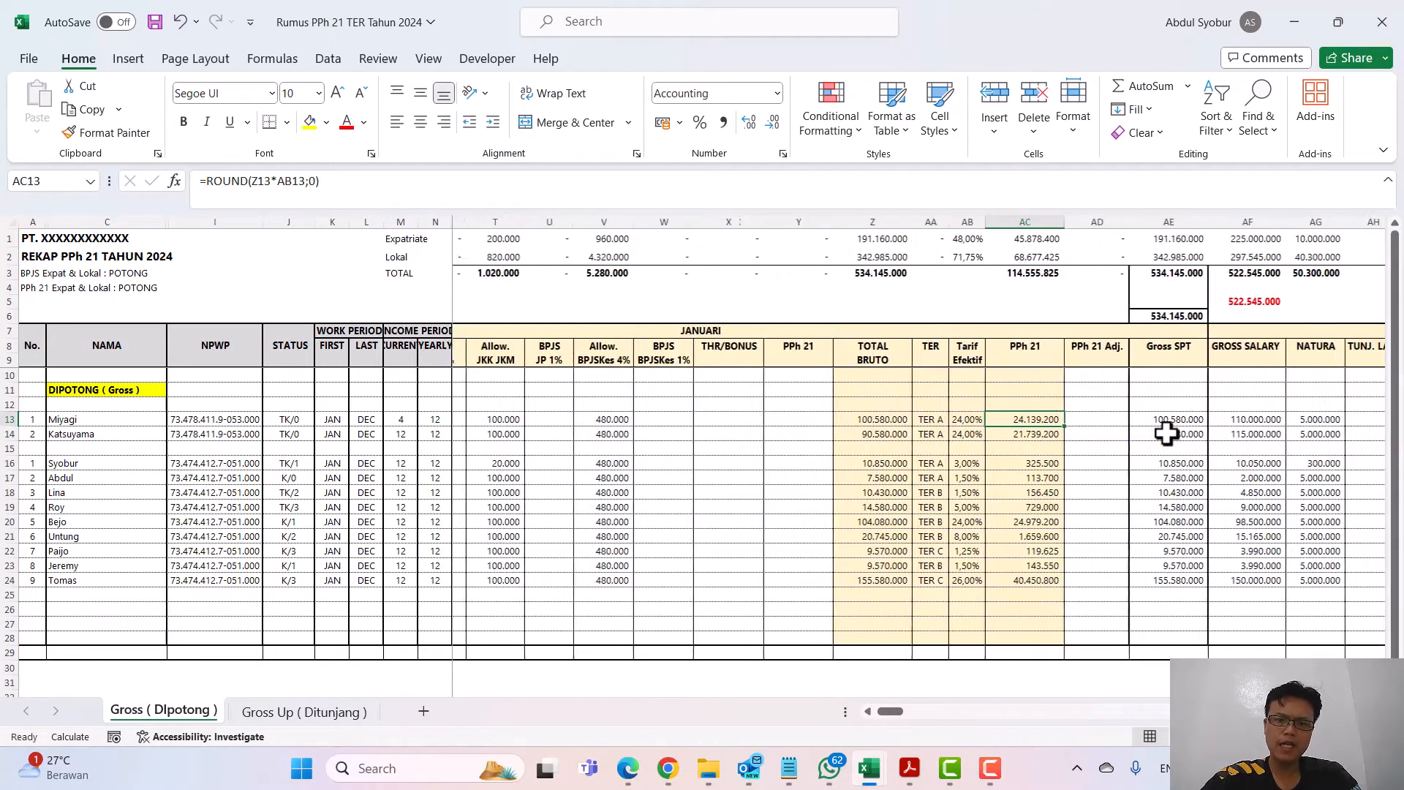
{"action": "scroll", "coordinate": [1167, 433], "scroll_direction": "right", "scroll_amount": 6}
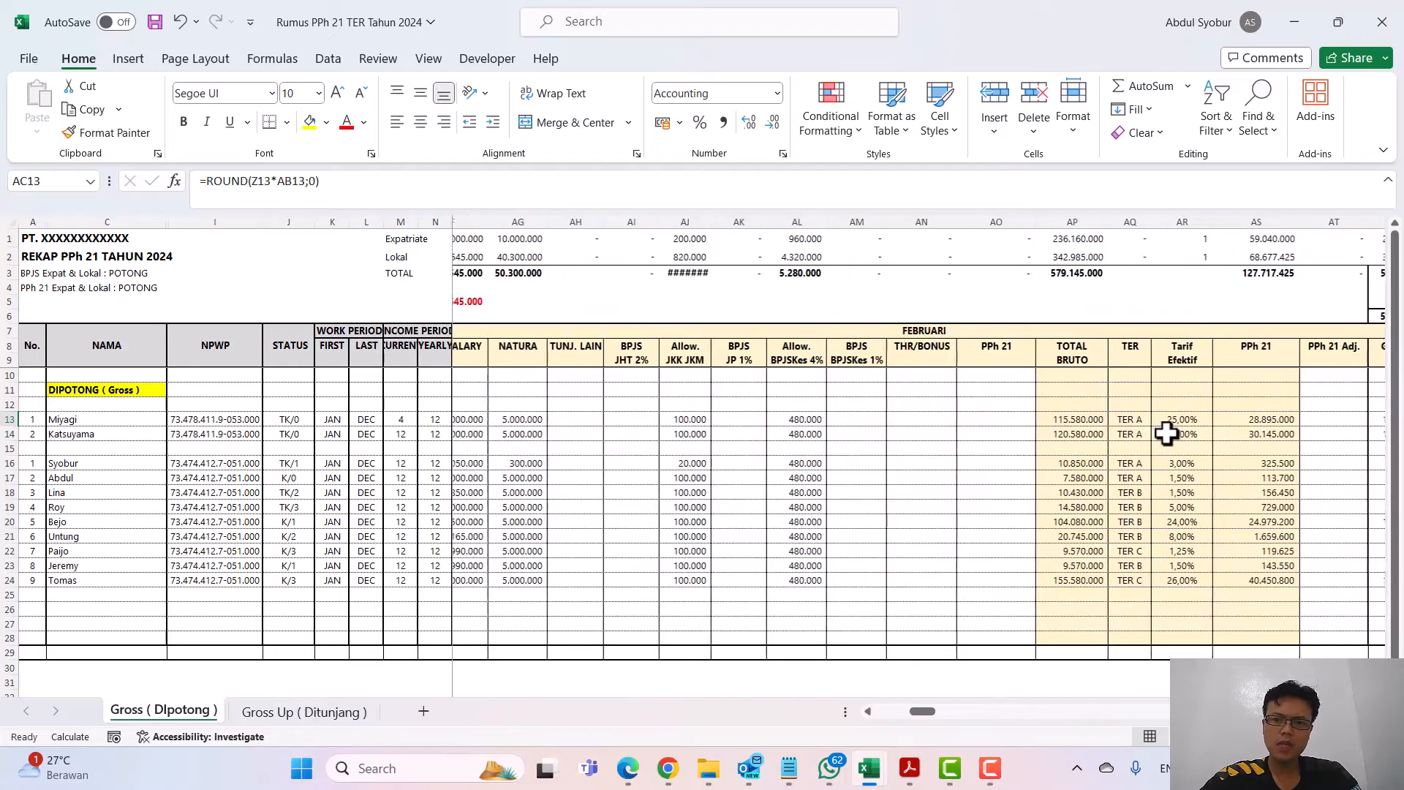
{"action": "scroll", "coordinate": [1166, 481], "scroll_direction": "right", "scroll_amount": 2}
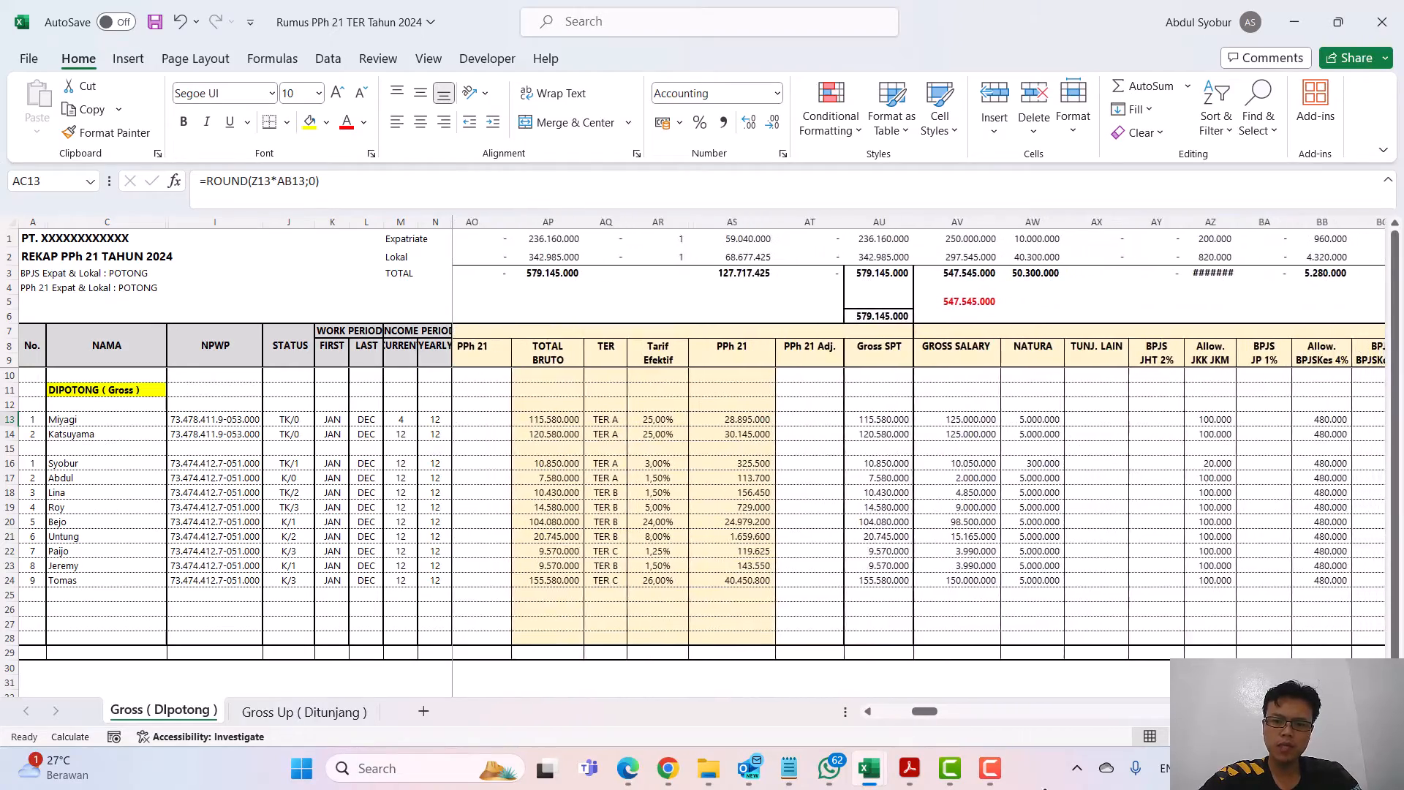
{"action": "left_click", "coordinate": [992, 775]}
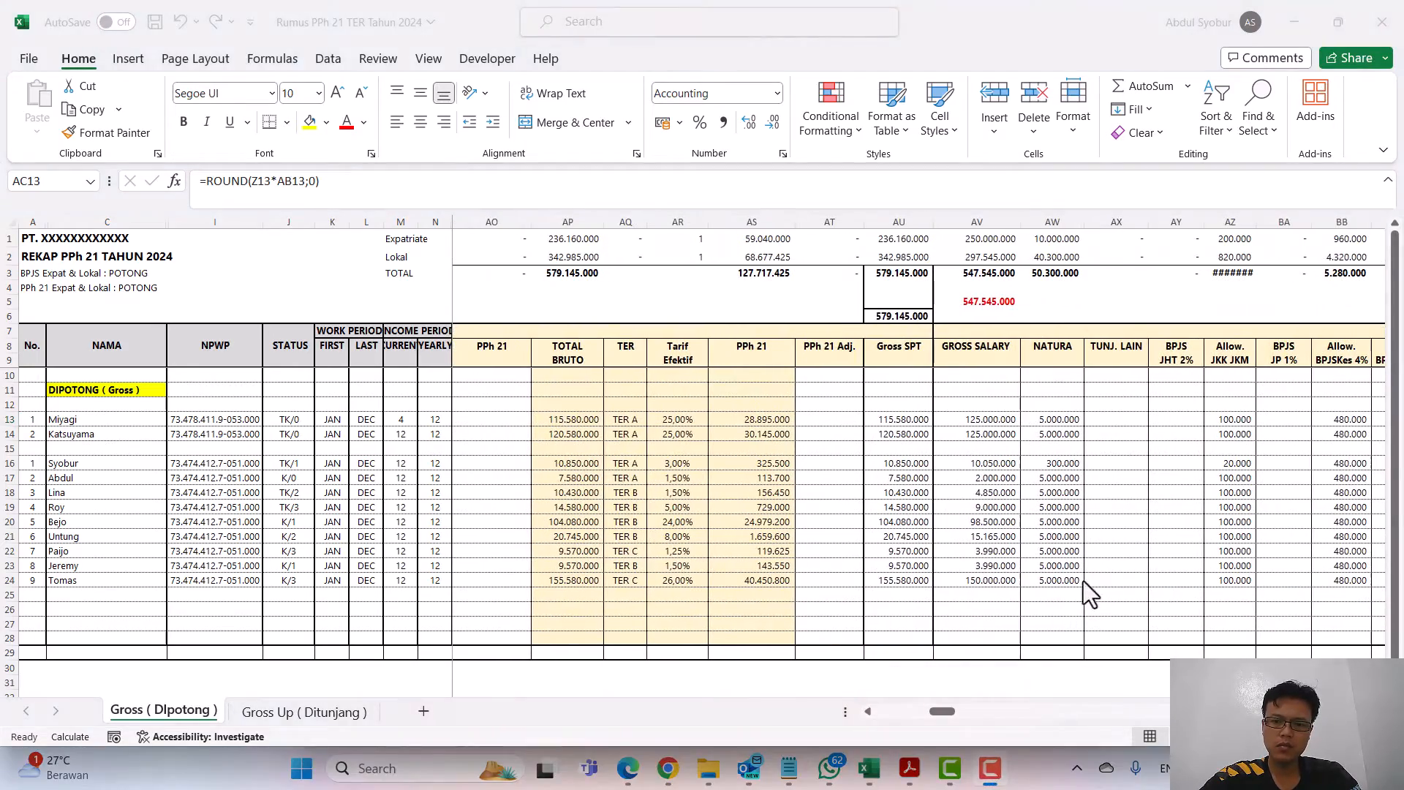
Step: Trace row 13 from January PPh 21 through the February components and tax cells to March natura
{"action": "key", "text": "Right"}
{"action": "key", "text": "Right"}
{"action": "key", "text": "Right"}
{"action": "key", "text": "Right"}
{"action": "key", "text": "Right"}
{"action": "key", "text": "Right"}
{"action": "key", "text": "Right"}
{"action": "key", "text": "Right"}
{"action": "key", "text": "Right"}
{"action": "key", "text": "Right"}
{"action": "key", "text": "Right"}
{"action": "key", "text": "Right"}
{"action": "key", "text": "Right"}
{"action": "key", "text": "Right"}
{"action": "key", "text": "Right"}
{"action": "key", "text": "Right"}
{"action": "key", "text": "Right"}
{"action": "key", "text": "Right"}
{"action": "key", "text": "Right"}
{"action": "key", "text": "Right"}
{"action": "key", "text": "Right"}
{"action": "key", "text": "Right"}
{"action": "key", "text": "Right"}
{"action": "key", "text": "Right"}
{"action": "key", "text": "Right"}
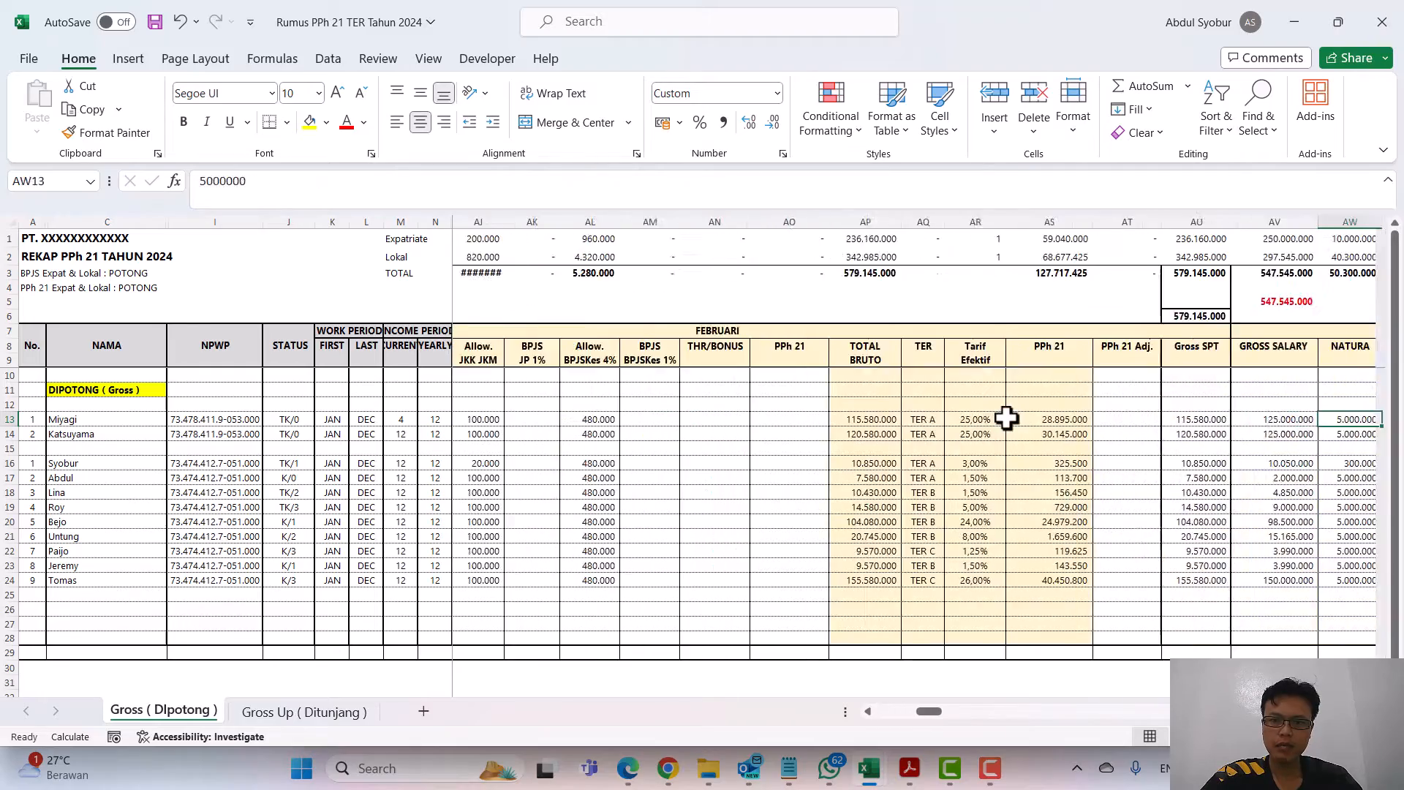
Step: Continue along row 13 through March, including THR/Bonus and PPh 21, to the April effective rate
{"action": "key", "text": "Right"}
{"action": "key", "text": "Right"}
{"action": "key", "text": "Right"}
{"action": "key", "text": "Right"}
{"action": "key", "text": "Right"}
{"action": "key", "text": "Right"}
{"action": "key", "text": "Right"}
{"action": "key", "text": "Right"}
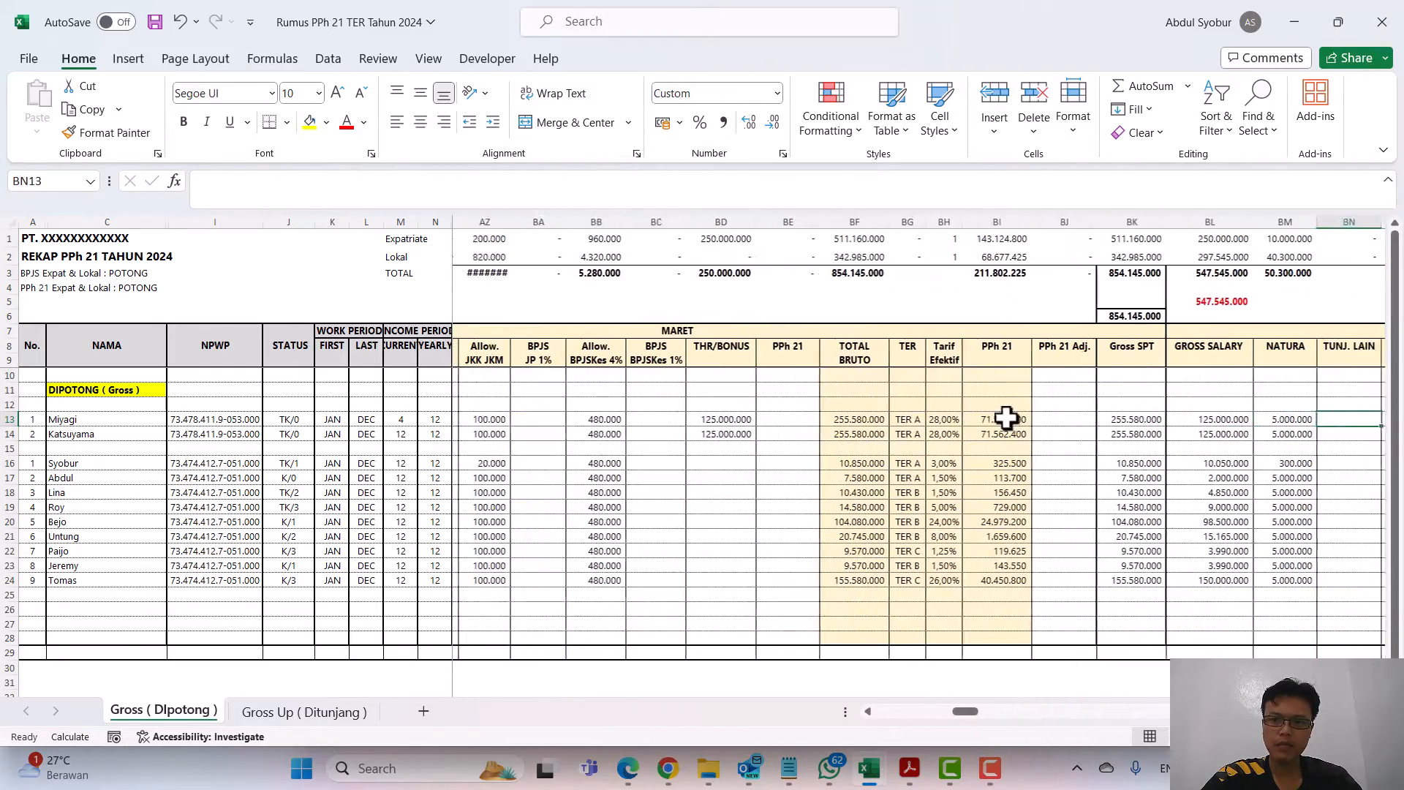
{"action": "key", "text": "Right"}
{"action": "key", "text": "Right"}
{"action": "key", "text": "Right"}
{"action": "key", "text": "Right"}
{"action": "key", "text": "Right"}
{"action": "key", "text": "Right"}
{"action": "key", "text": "Right"}
{"action": "key", "text": "Right"}
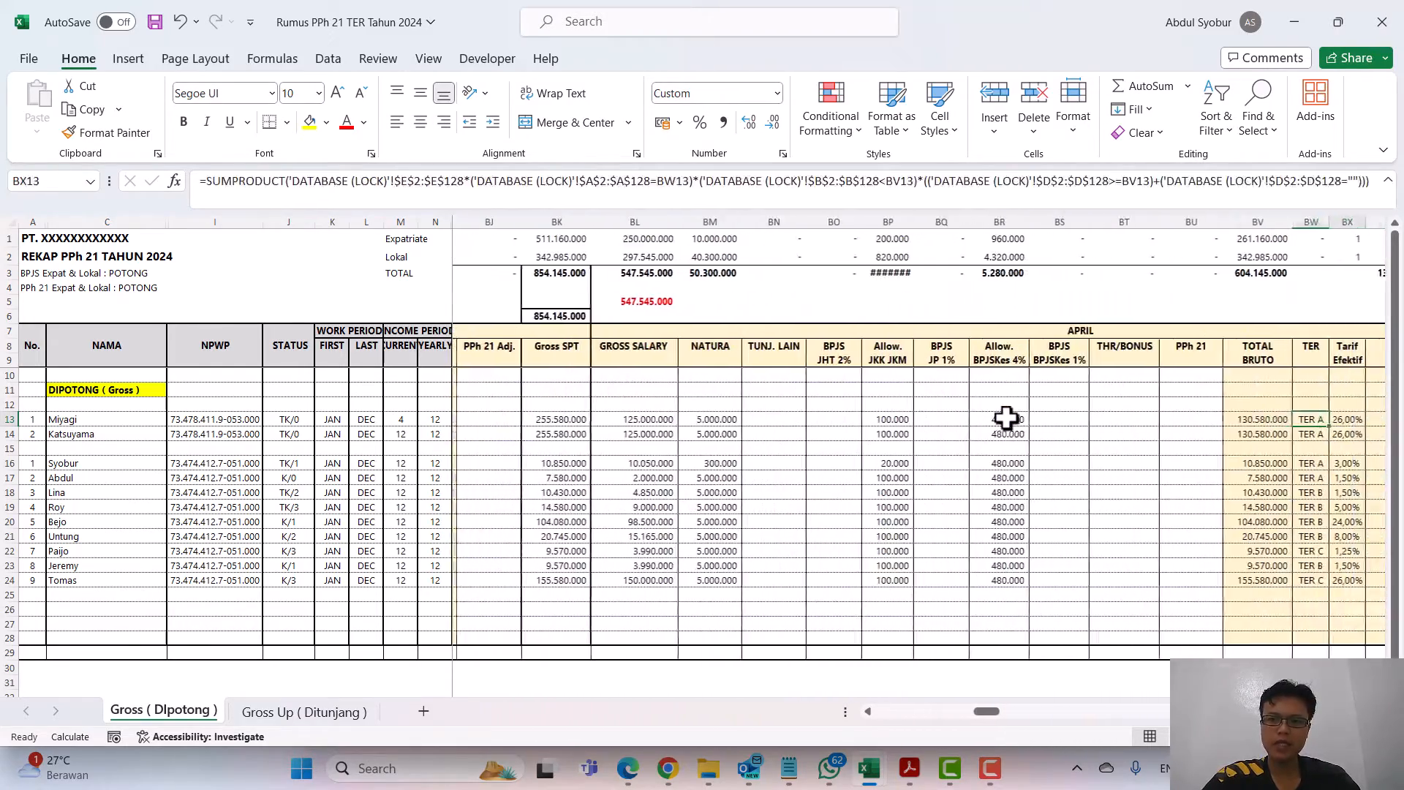
Step: Compare row 13's income cells for May with those for April, ending on the April gross salary
{"action": "key", "text": "Left"}
{"action": "key", "text": "Left"}
{"action": "key", "text": "Left"}
{"action": "key", "text": "Left"}
{"action": "key", "text": "Left"}
{"action": "key", "text": "Left"}
{"action": "key", "text": "Left"}
{"action": "key", "text": "Left"}
{"action": "key", "text": "Left"}
{"action": "key", "text": "Left"}
{"action": "key", "text": "Left"}
{"action": "key", "text": "Left"}
{"action": "key", "text": "Left"}
{"action": "key", "text": "Left"}
{"action": "key", "text": "Left"}
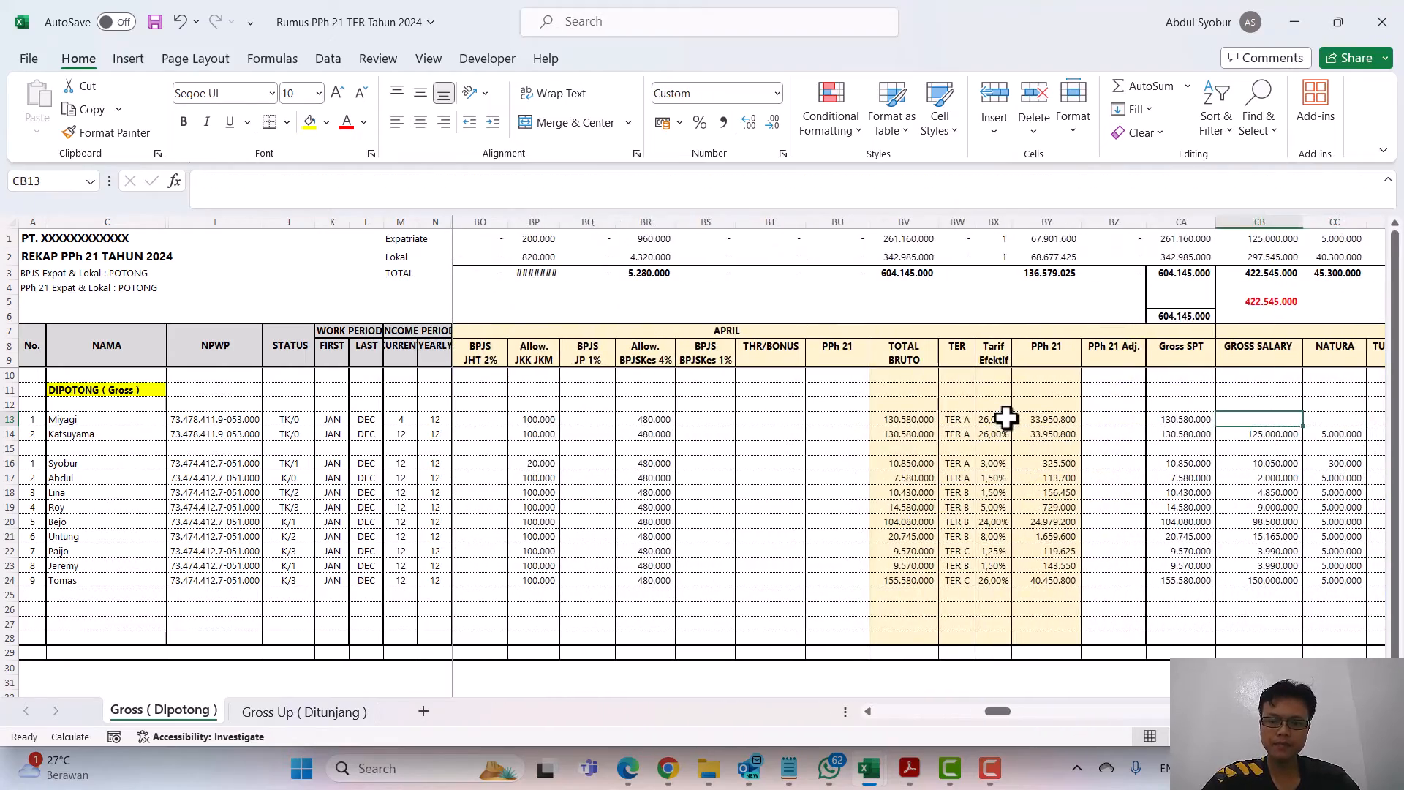
{"action": "key", "text": "Right"}
{"action": "key", "text": "Right"}
{"action": "key", "text": "Right"}
{"action": "key", "text": "Right"}
{"action": "key", "text": "Right"}
{"action": "key", "text": "Right"}
{"action": "key", "text": "Right"}
{"action": "key", "text": "Right"}
{"action": "key", "text": "Right"}
{"action": "key", "text": "Right"}
{"action": "key", "text": "Right"}
{"action": "key", "text": "Right"}
{"action": "key", "text": "Right"}
{"action": "key", "text": "Right"}
{"action": "key", "text": "Right"}
{"action": "key", "text": "Right"}
{"action": "key", "text": "Right"}
{"action": "key", "text": "Right"}
{"action": "key", "text": "Right"}
{"action": "key", "text": "Right"}
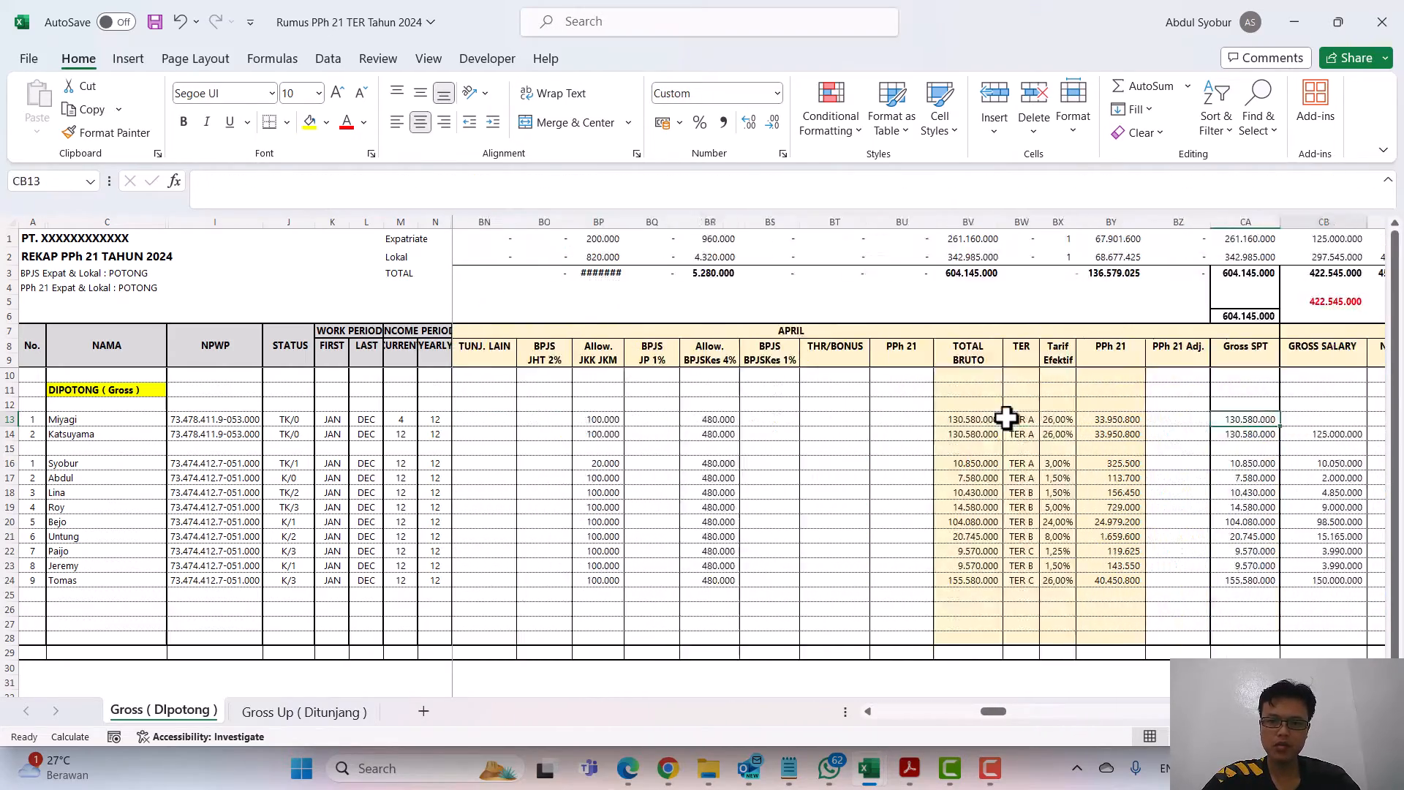
{"action": "key", "text": "Left"}
{"action": "key", "text": "Left"}
{"action": "key", "text": "Left"}
{"action": "key", "text": "Left"}
{"action": "key", "text": "Left"}
{"action": "key", "text": "Left"}
{"action": "key", "text": "Left"}
{"action": "key", "text": "Left"}
{"action": "key", "text": "Left"}
{"action": "key", "text": "Left"}
{"action": "key", "text": "Left"}
{"action": "key", "text": "Left"}
{"action": "key", "text": "Left"}
{"action": "key", "text": "Left"}
{"action": "key", "text": "Left"}
{"action": "key", "text": "Left"}
{"action": "key", "text": "Left"}
{"action": "key", "text": "Left"}
{"action": "key", "text": "Left"}
{"action": "key", "text": "Left"}
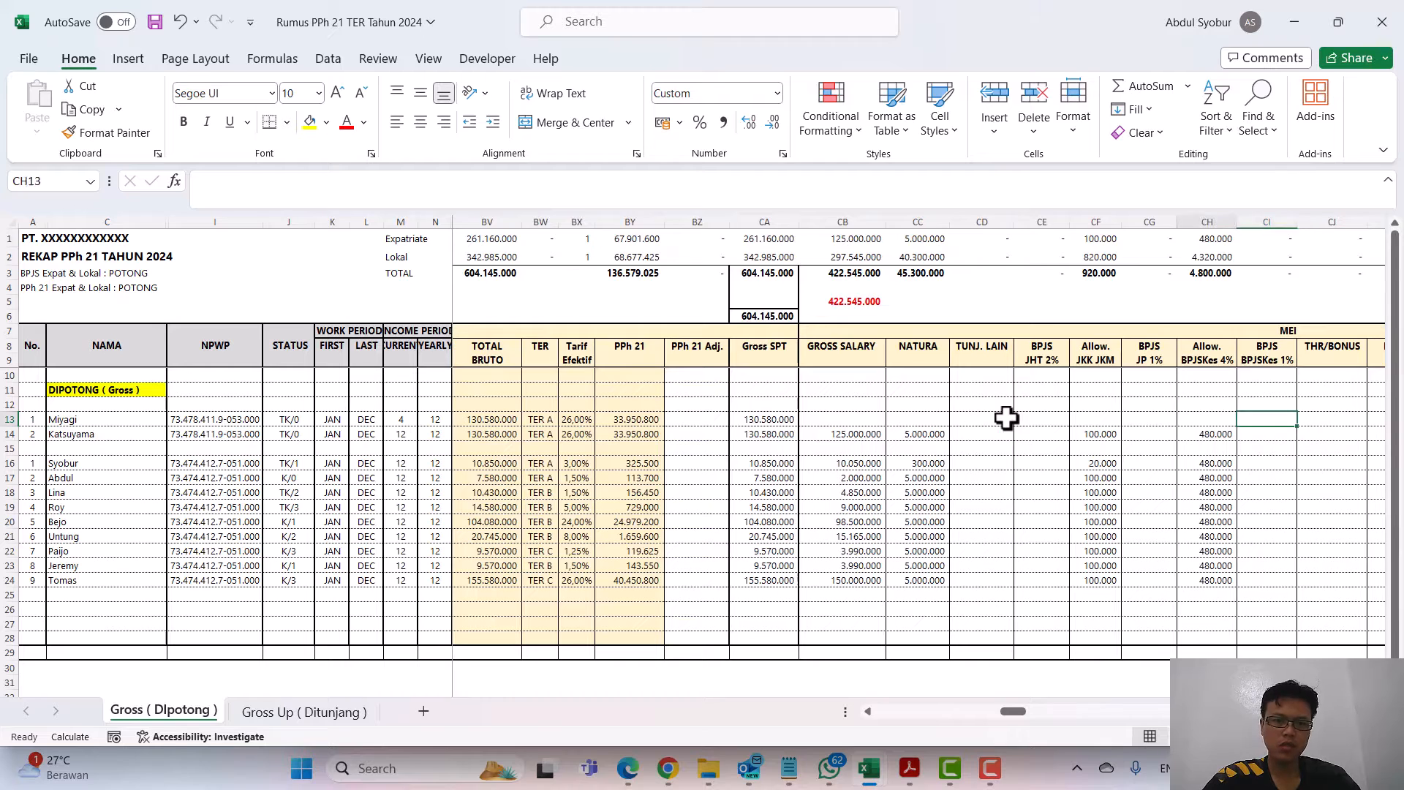
{"action": "key", "text": "Left"}
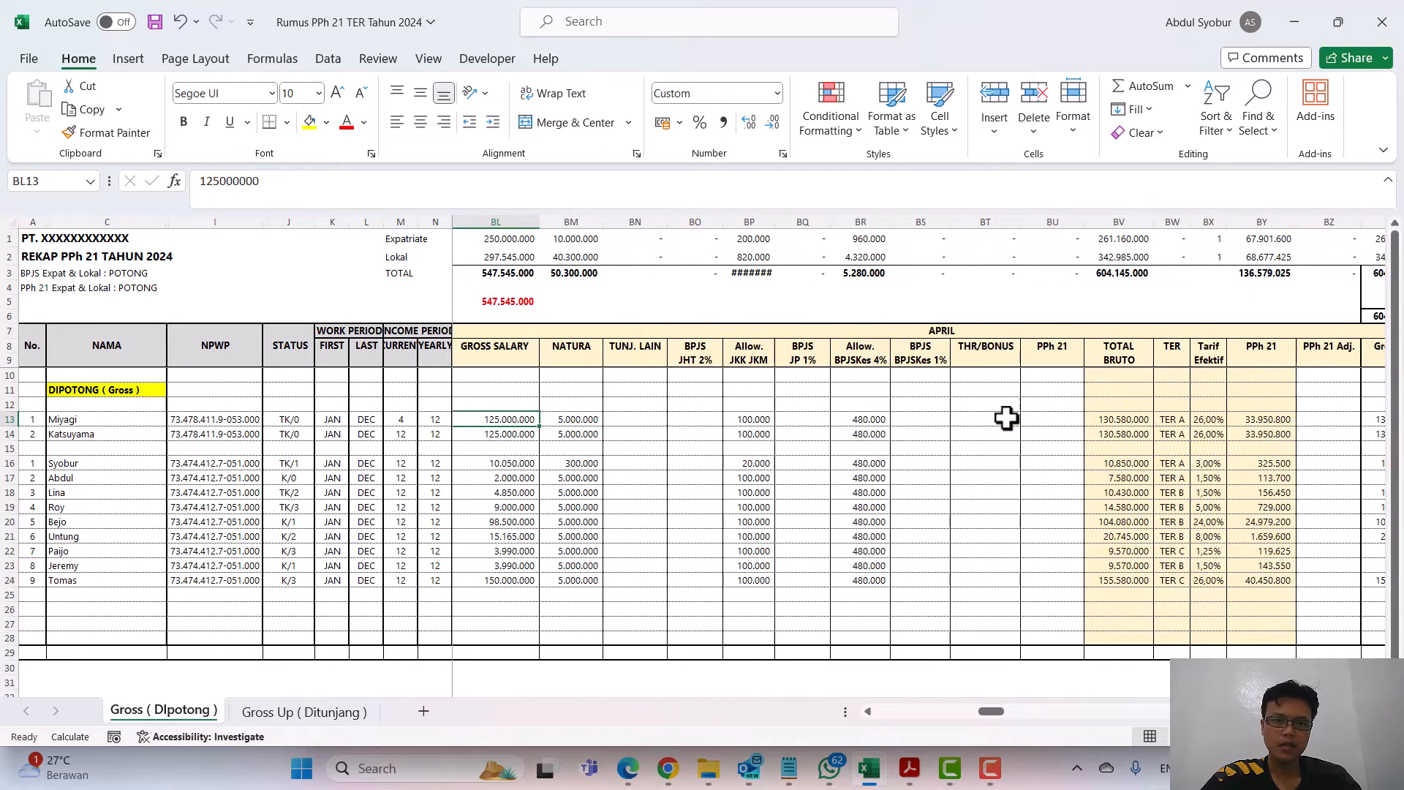
Step: Check the current income period formula in M13 and set the yearly income period in N13 to 4
{"action": "left_click", "coordinate": [404, 418]}
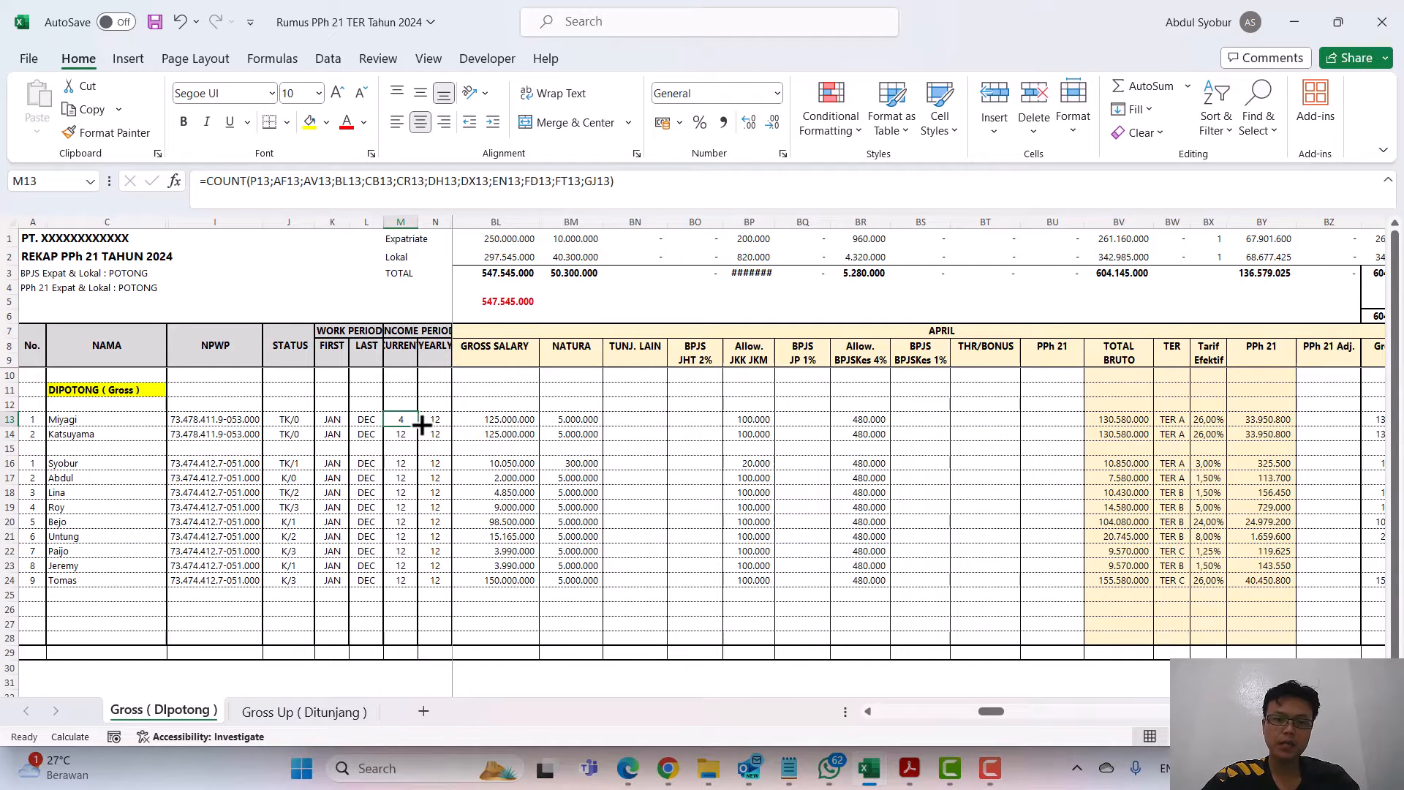
{"action": "left_click", "coordinate": [433, 419]}
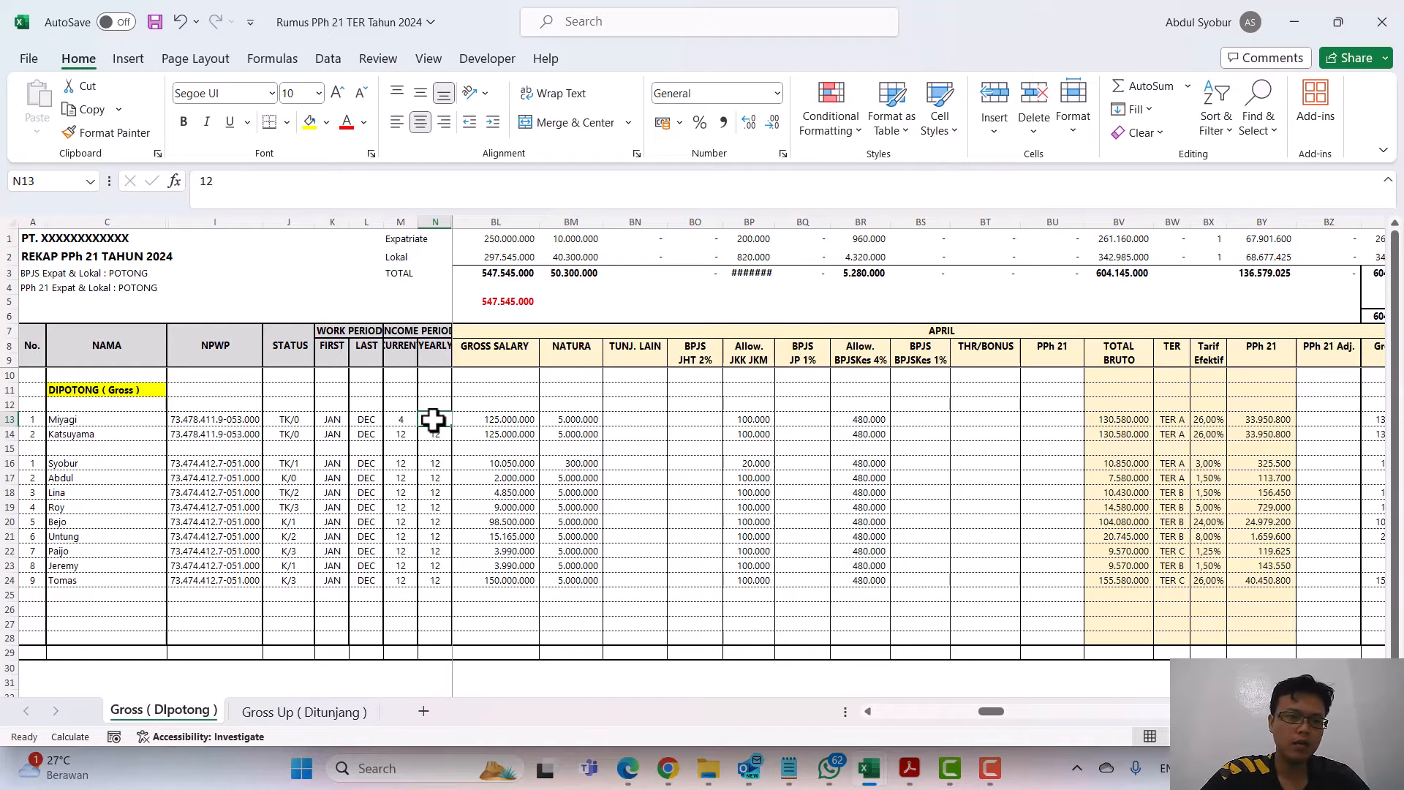
{"action": "key", "text": "shift+space"}
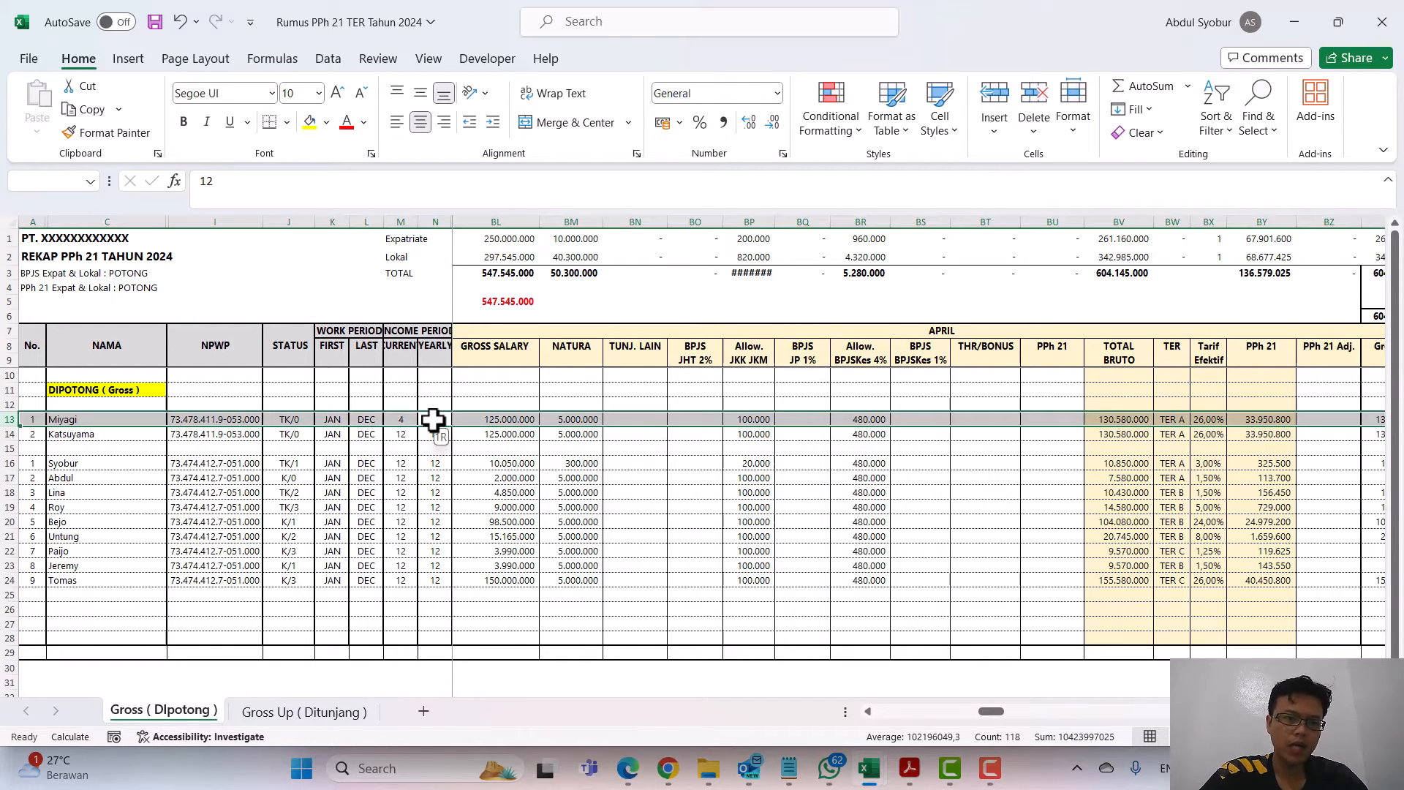
{"action": "key", "text": "shift+Down"}
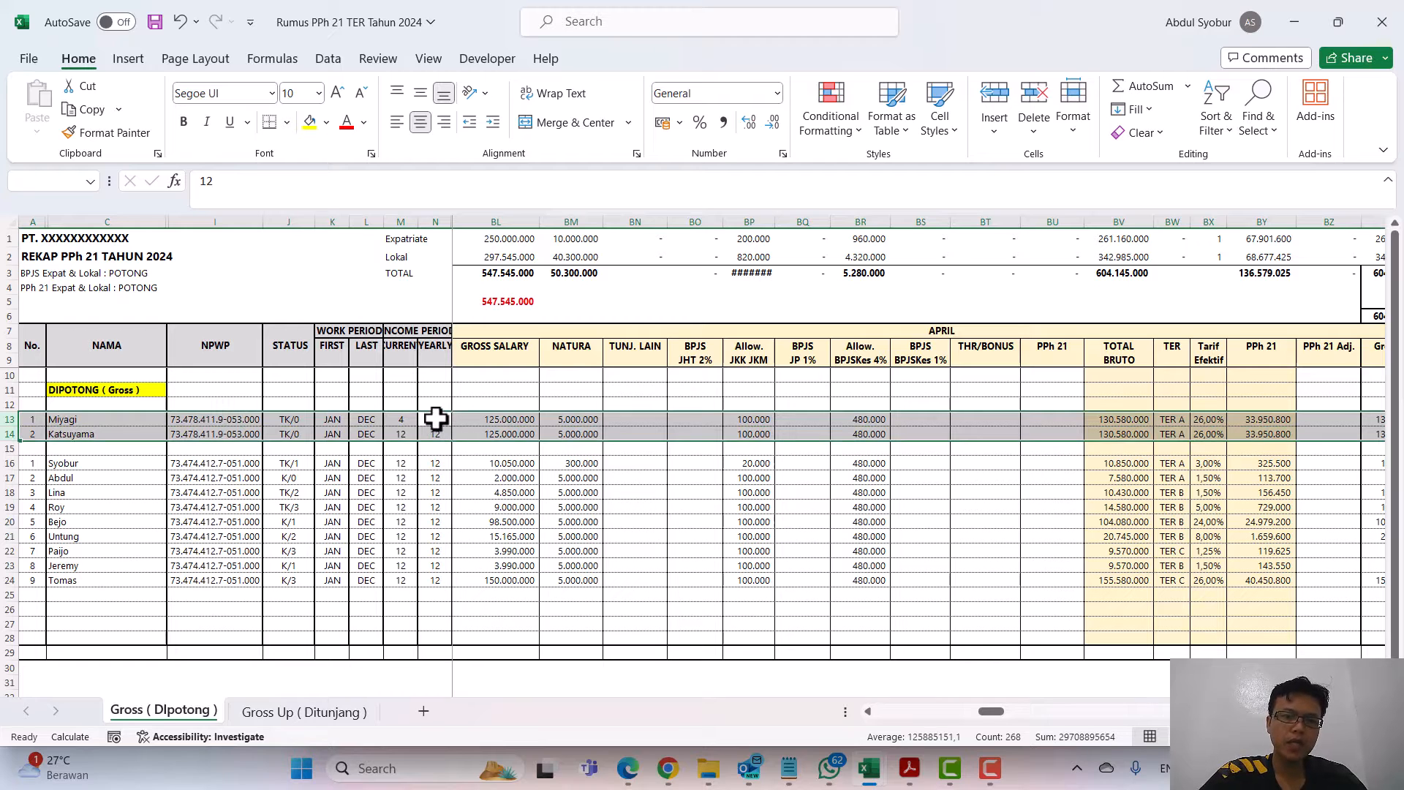
{"action": "left_click", "coordinate": [436, 419]}
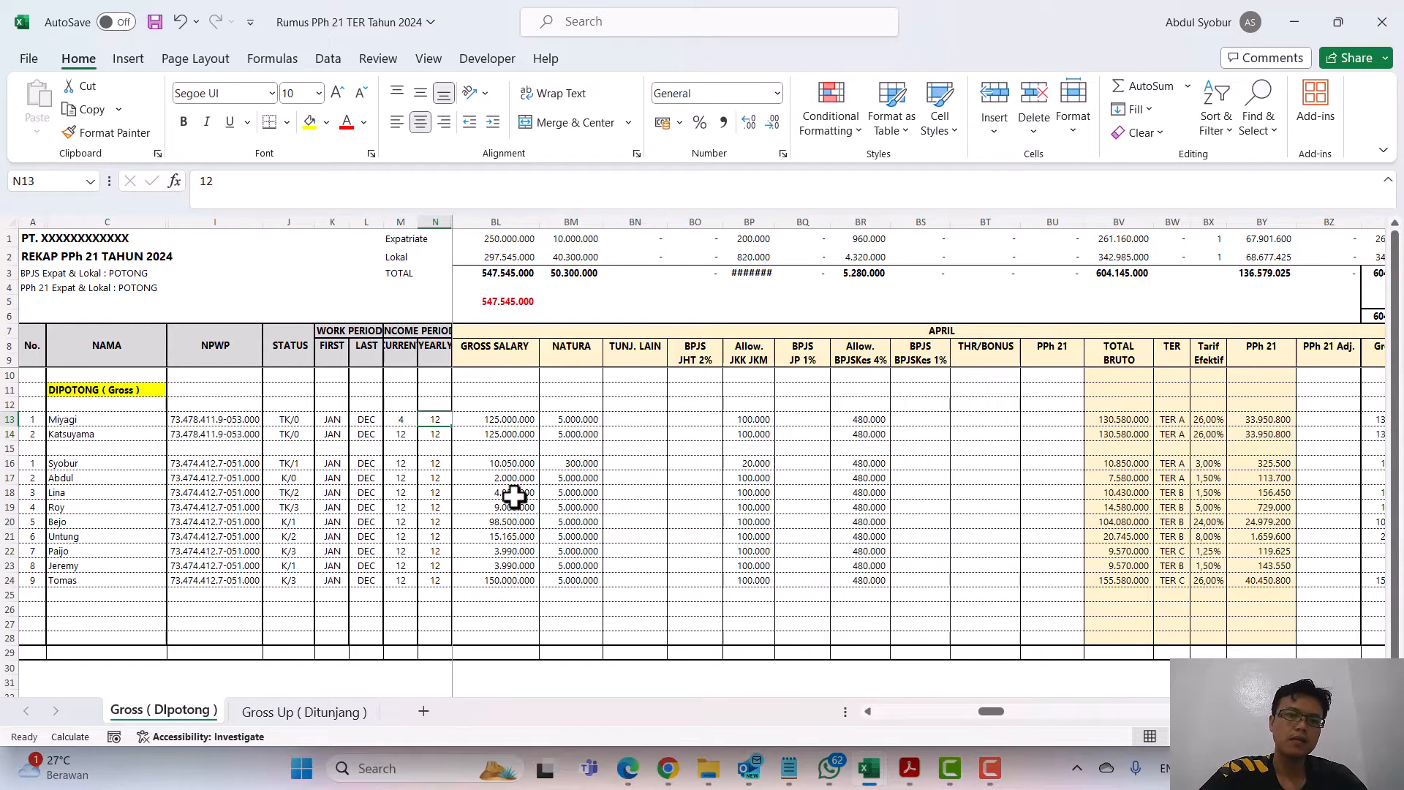
{"action": "type", "text": "4"}
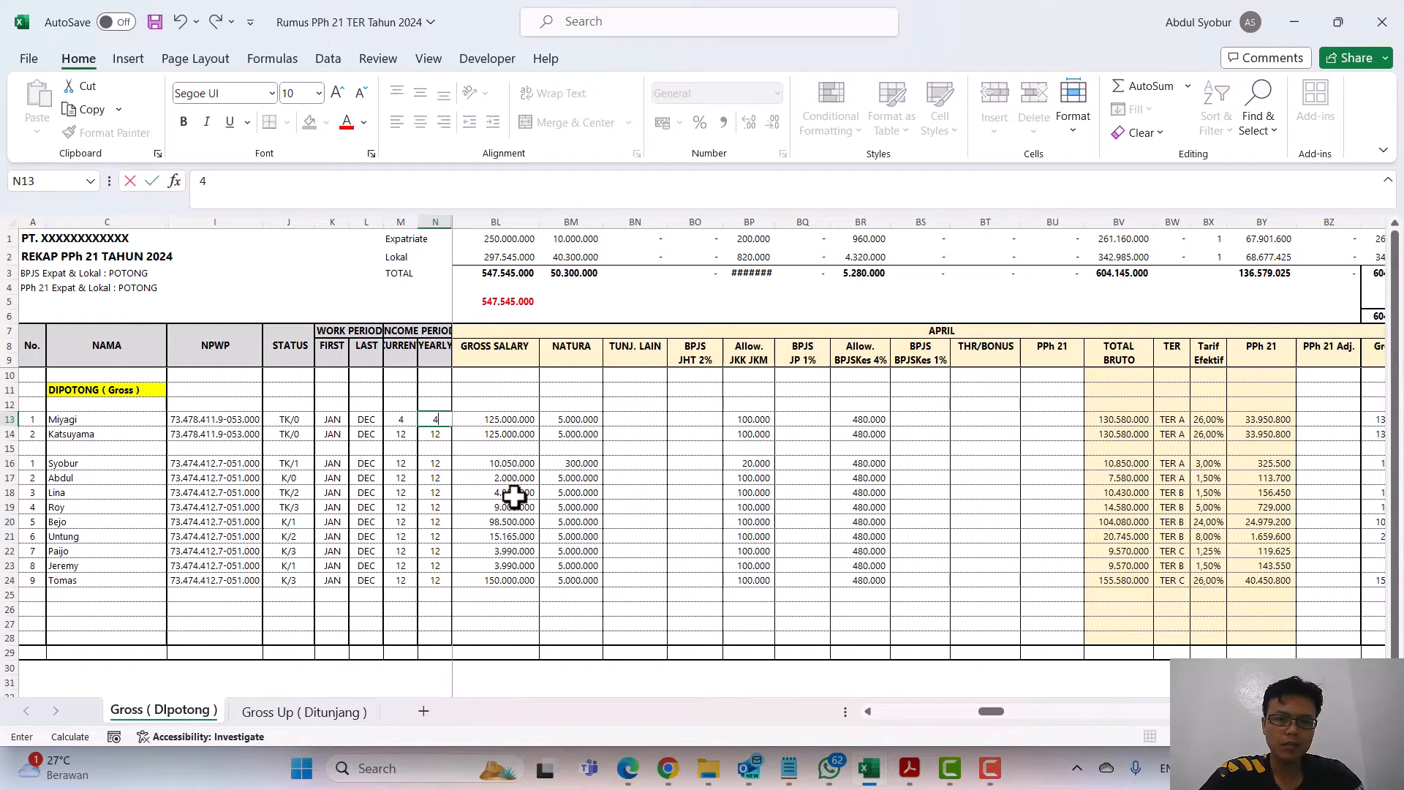
{"action": "key", "text": "Return"}
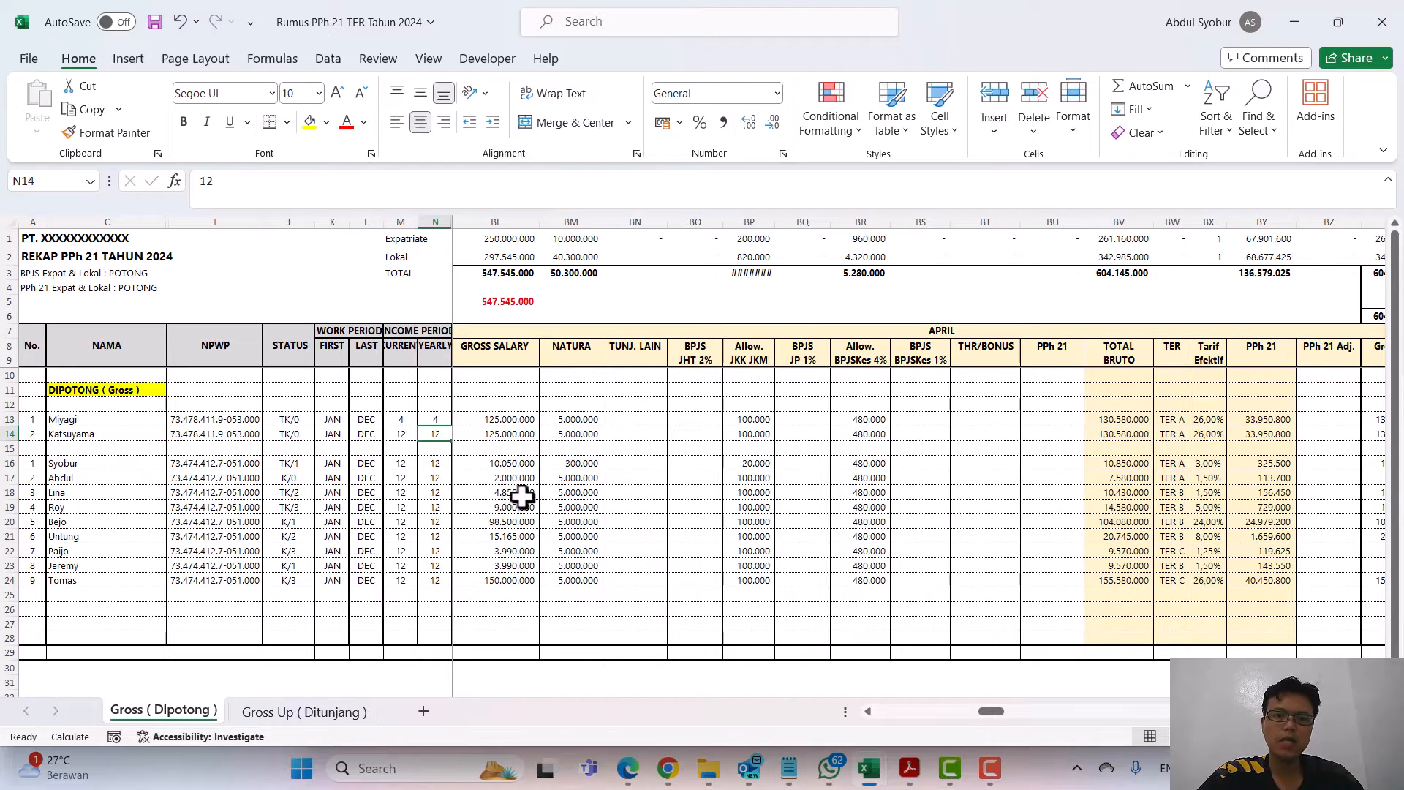
Step: Review row 13's April income components from gross salary and natura to the JKK JKM allowance and beyond
{"action": "left_click", "coordinate": [520, 419]}
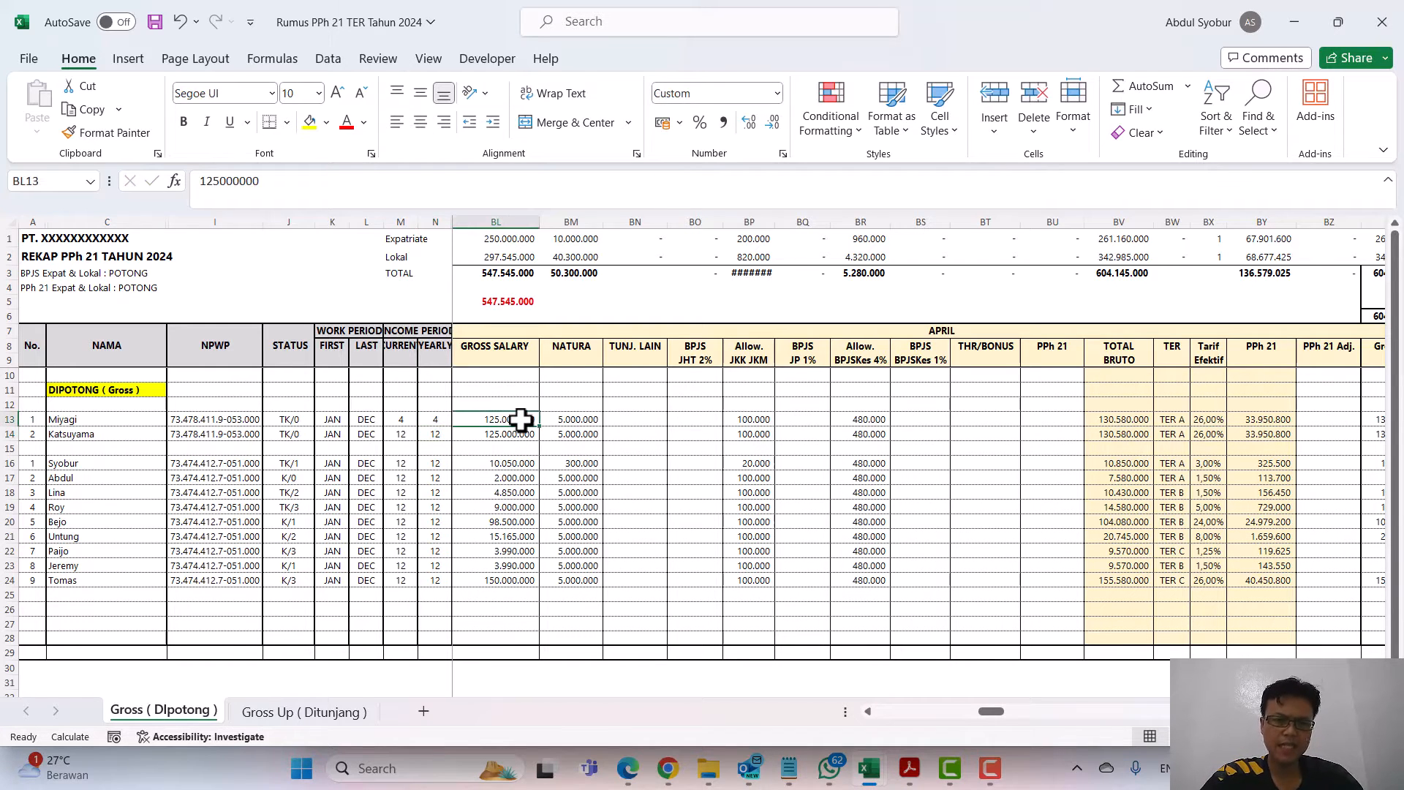
{"action": "key", "text": "Left"}
{"action": "key", "text": "Right"}
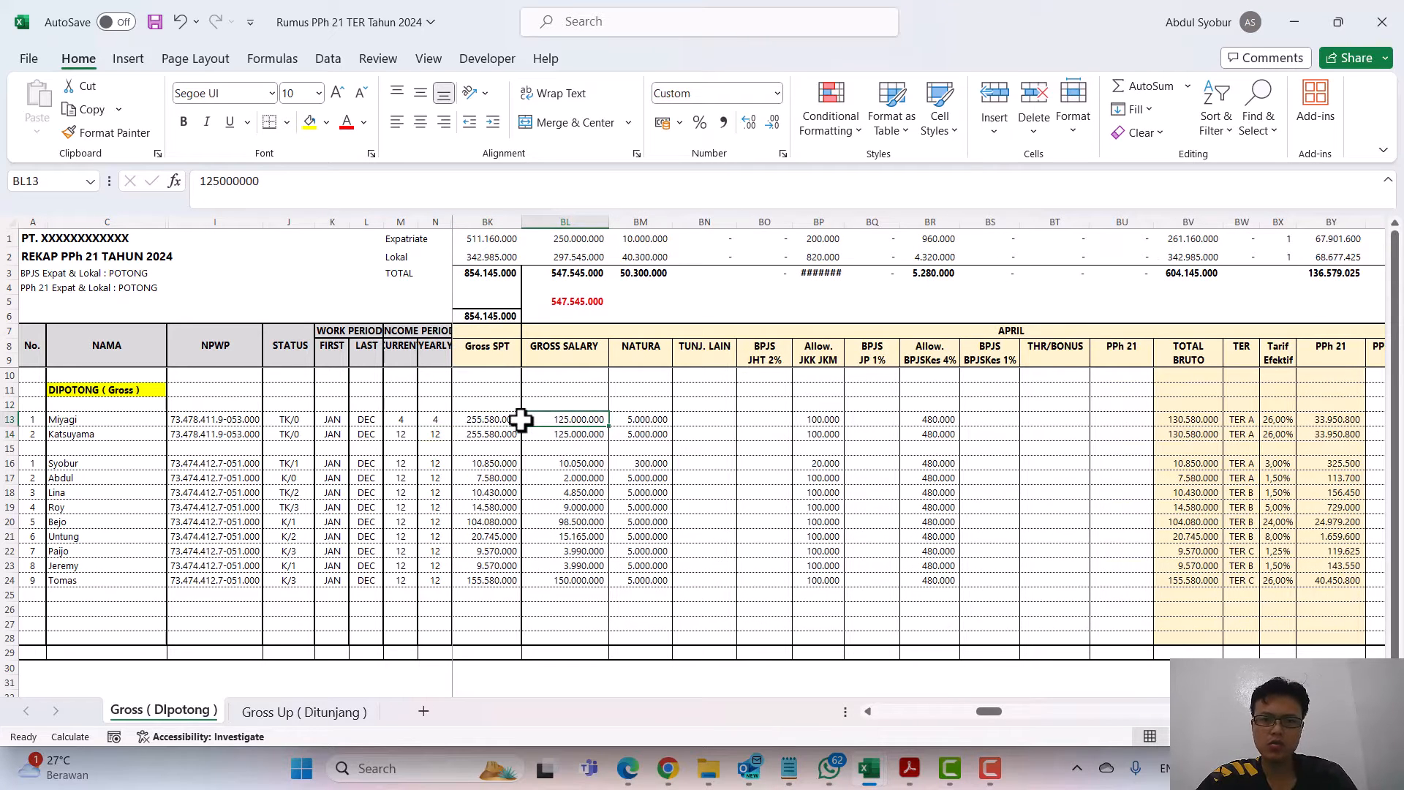
{"action": "key", "text": "Right"}
{"action": "key", "text": "Right"}
{"action": "key", "text": "Left"}
{"action": "key", "text": "Right"}
{"action": "key", "text": "Right"}
{"action": "key", "text": "Right"}
{"action": "key", "text": "Right"}
{"action": "key", "text": "Right"}
{"action": "key", "text": "Right"}
{"action": "key", "text": "Right"}
{"action": "key", "text": "Right"}
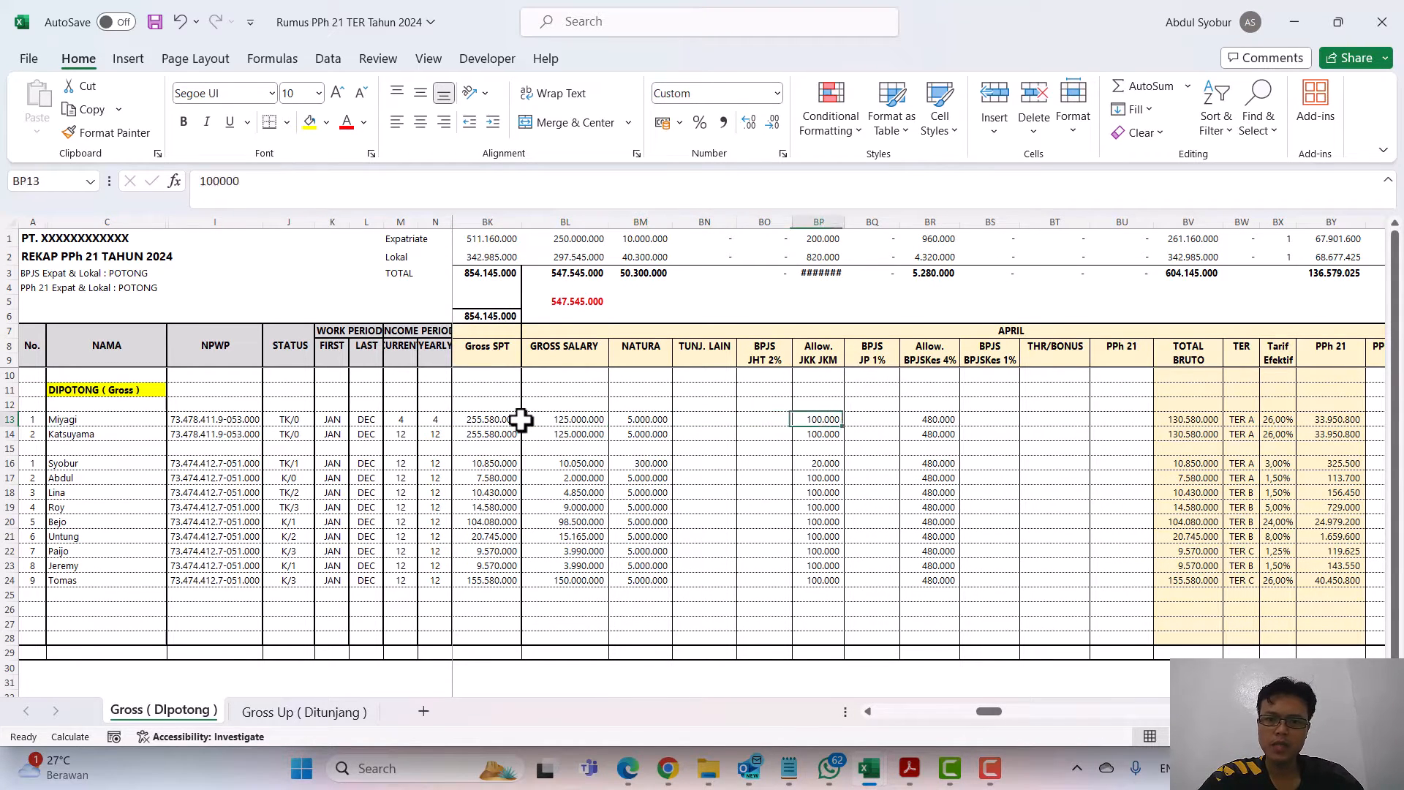
Step: Inspect the April Total Bruto, TER, Tarif Efektif and PPh 21 formulas in row 13
{"action": "key", "text": "Right"}
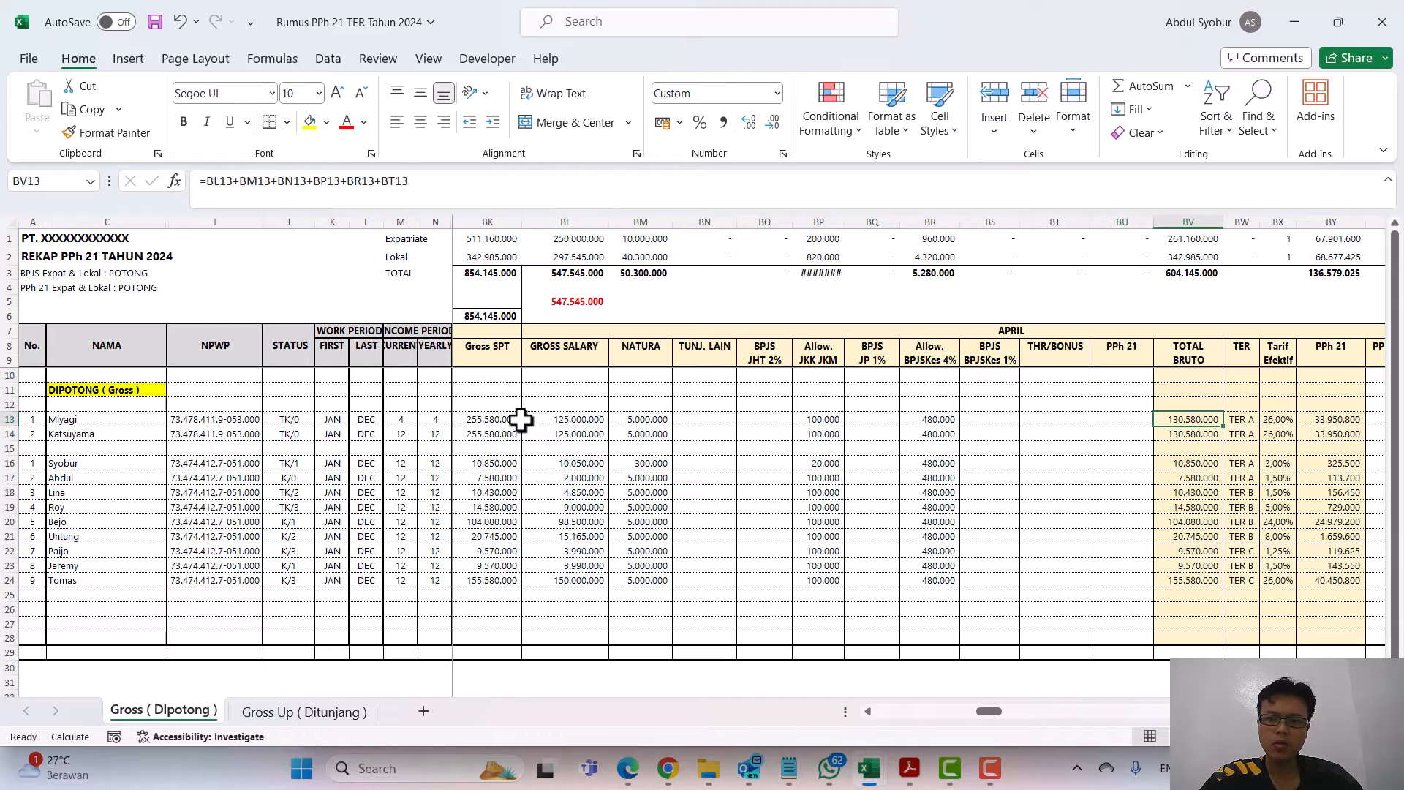
{"action": "key", "text": "Right"}
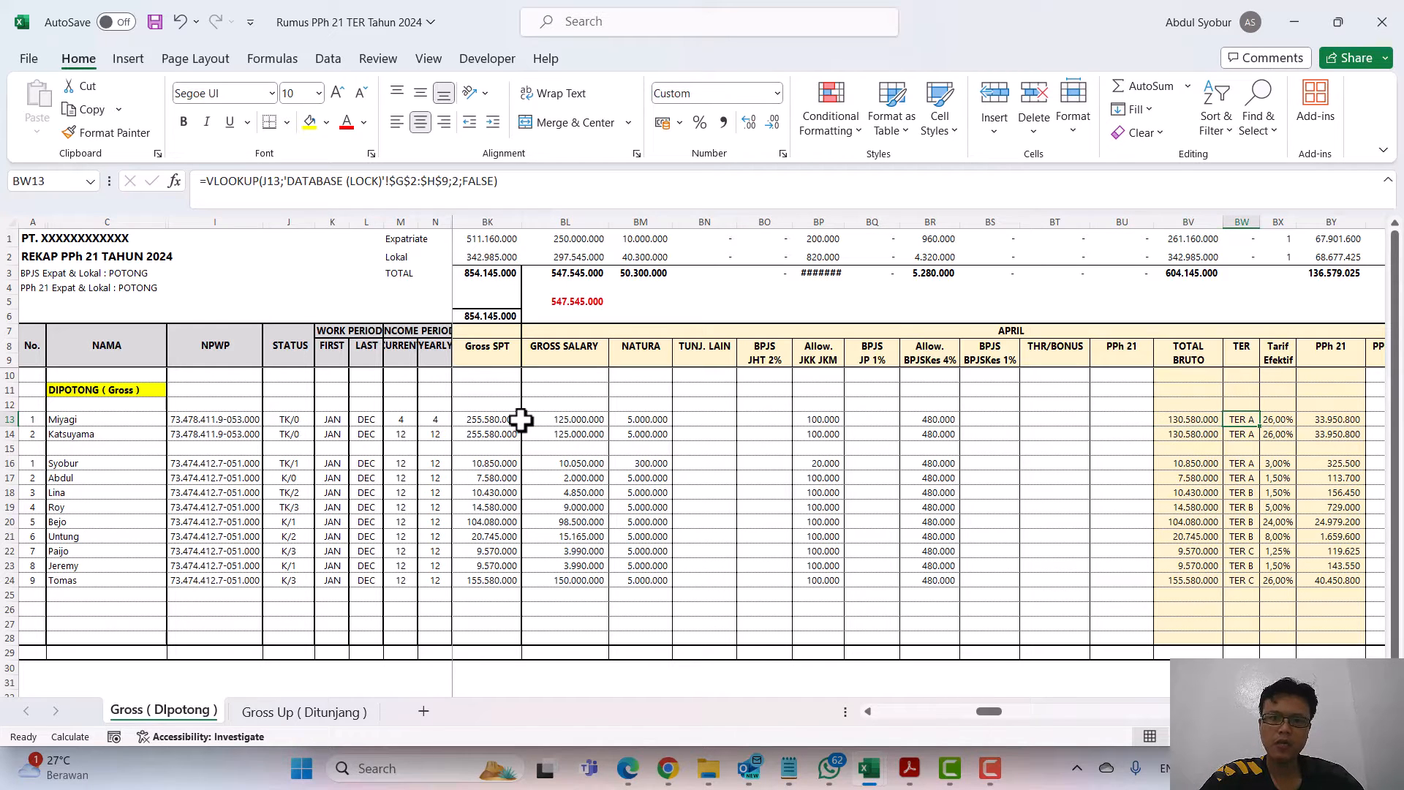
{"action": "key", "text": "Right"}
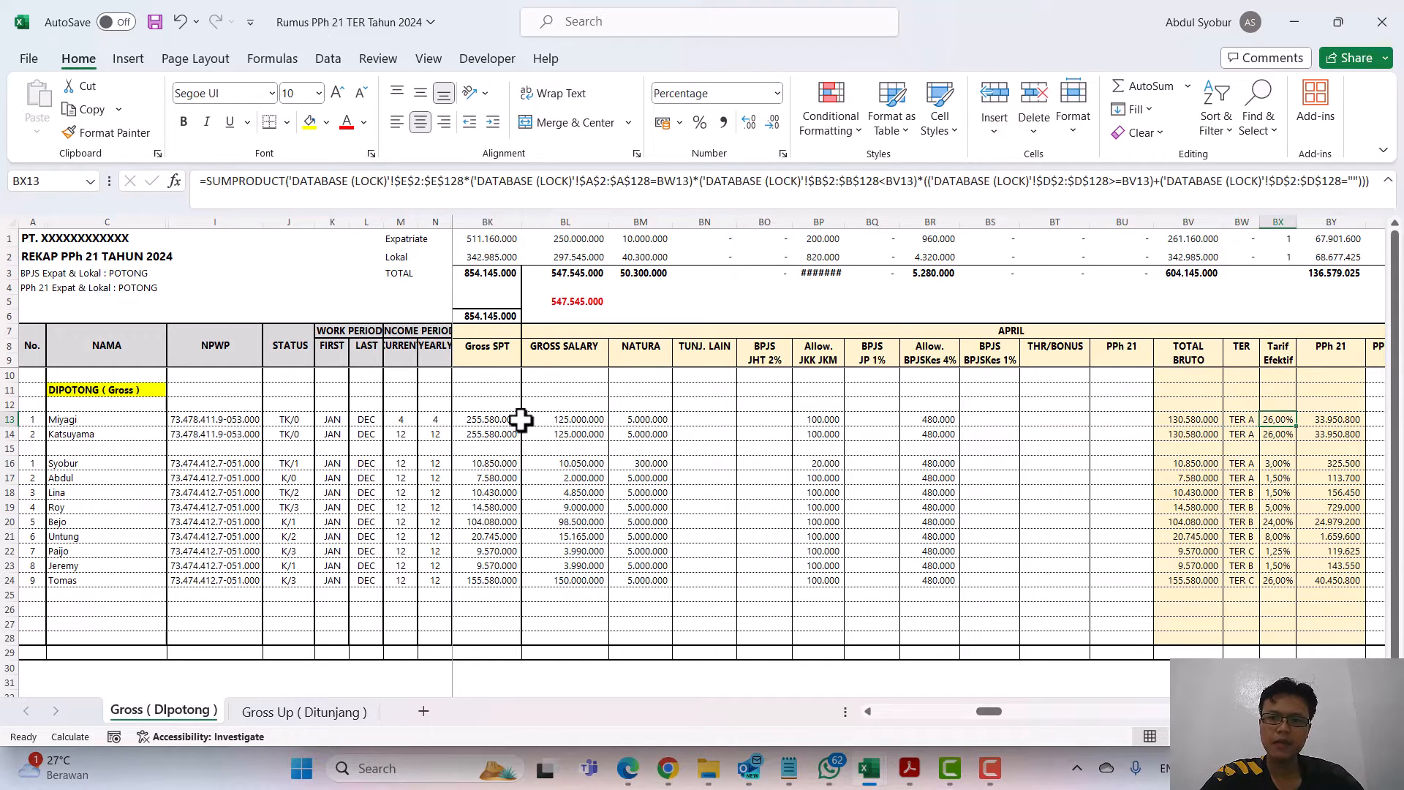
{"action": "key", "text": "Right"}
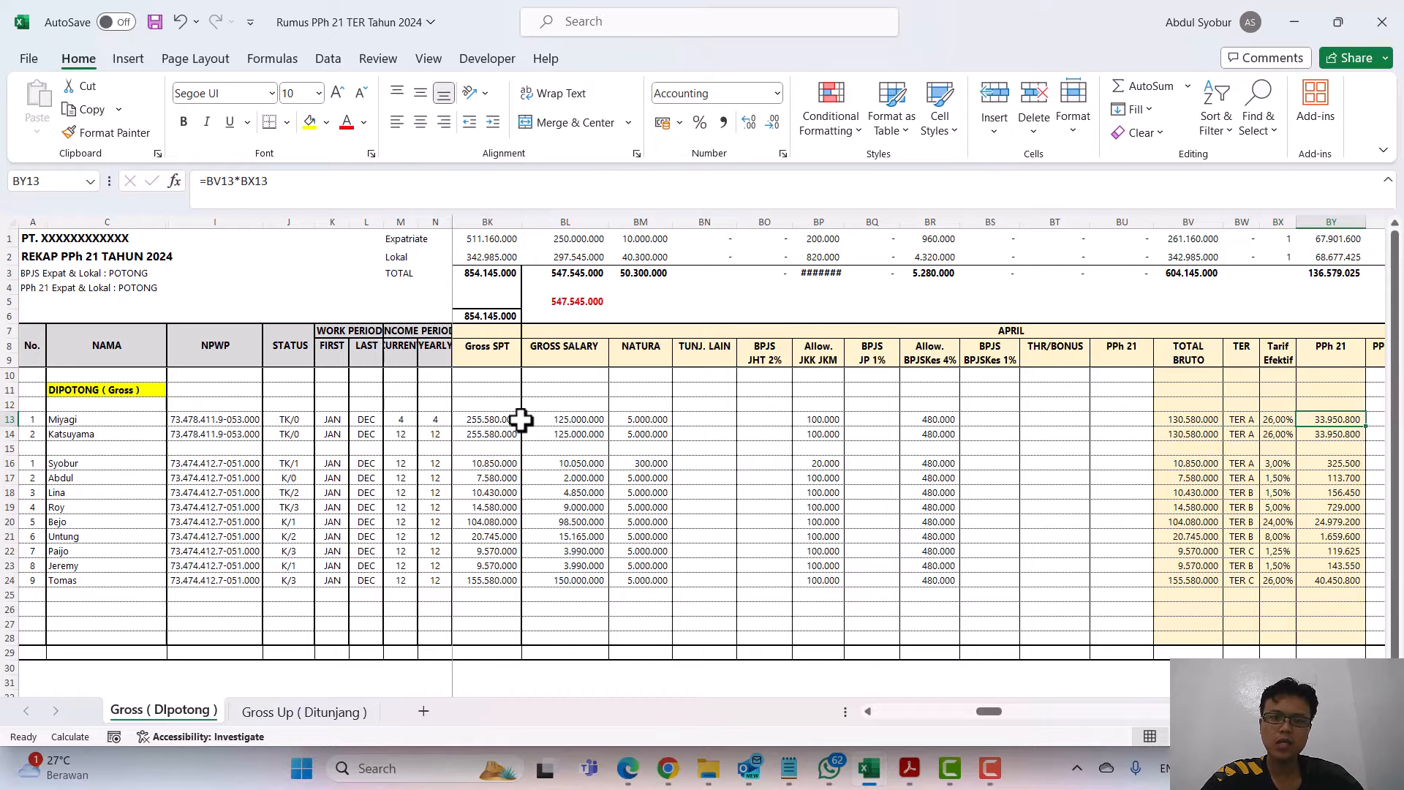
Step: Check which cells the April PPh 21 formula in BY13 refers to, and clear that cell
{"action": "scroll", "coordinate": [520, 419], "scroll_direction": "right", "scroll_amount": 2}
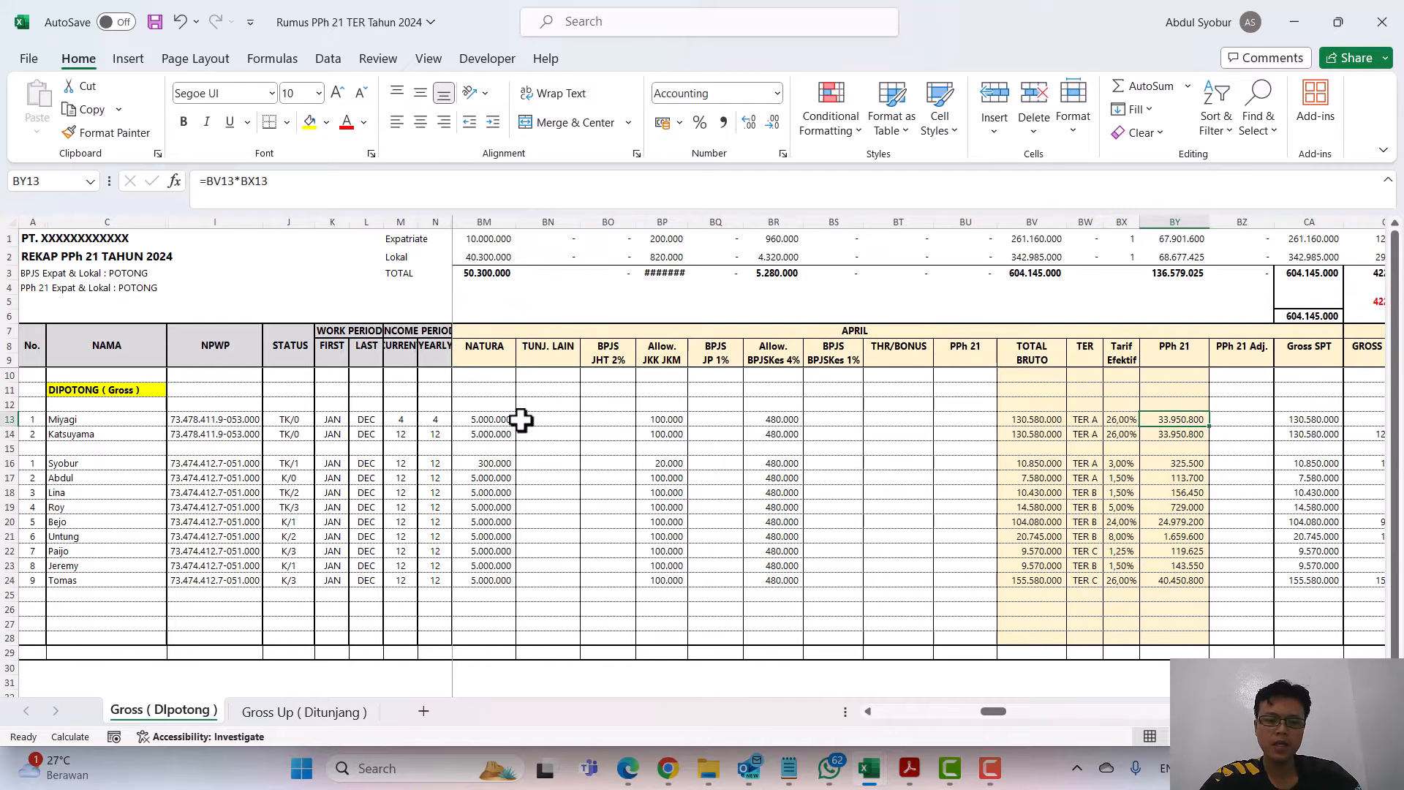
{"action": "key", "text": "F2"}
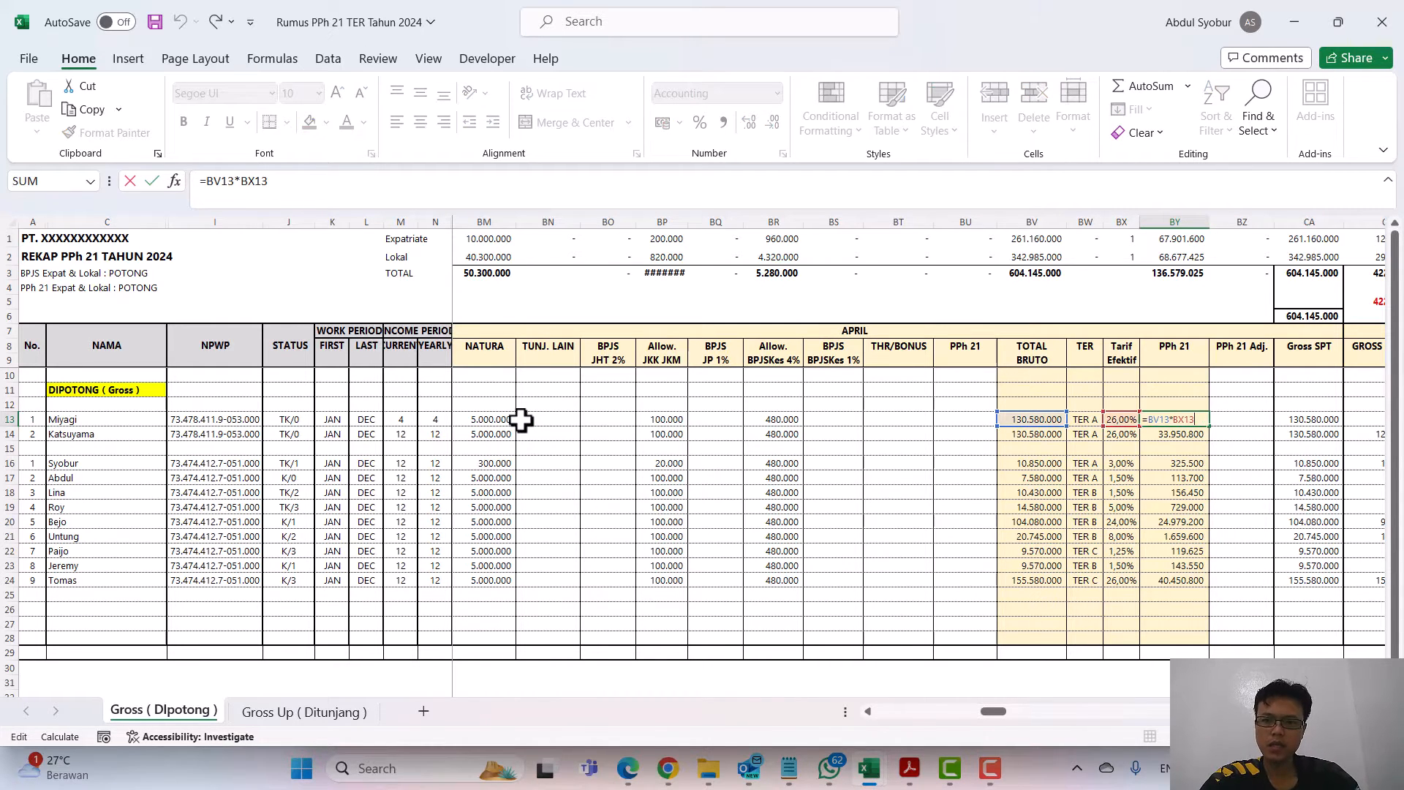
{"action": "key", "text": "Escape"}
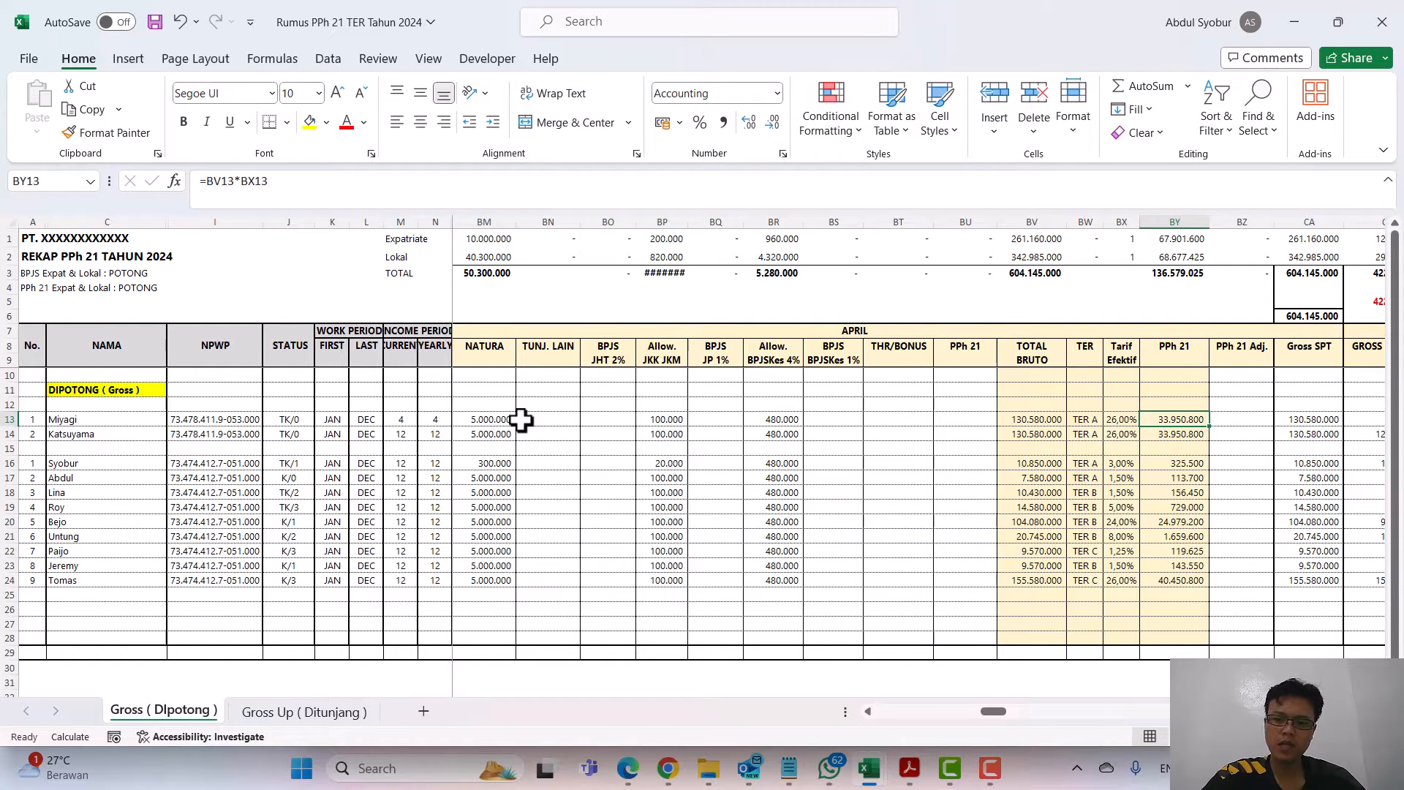
{"action": "key", "text": "Delete"}
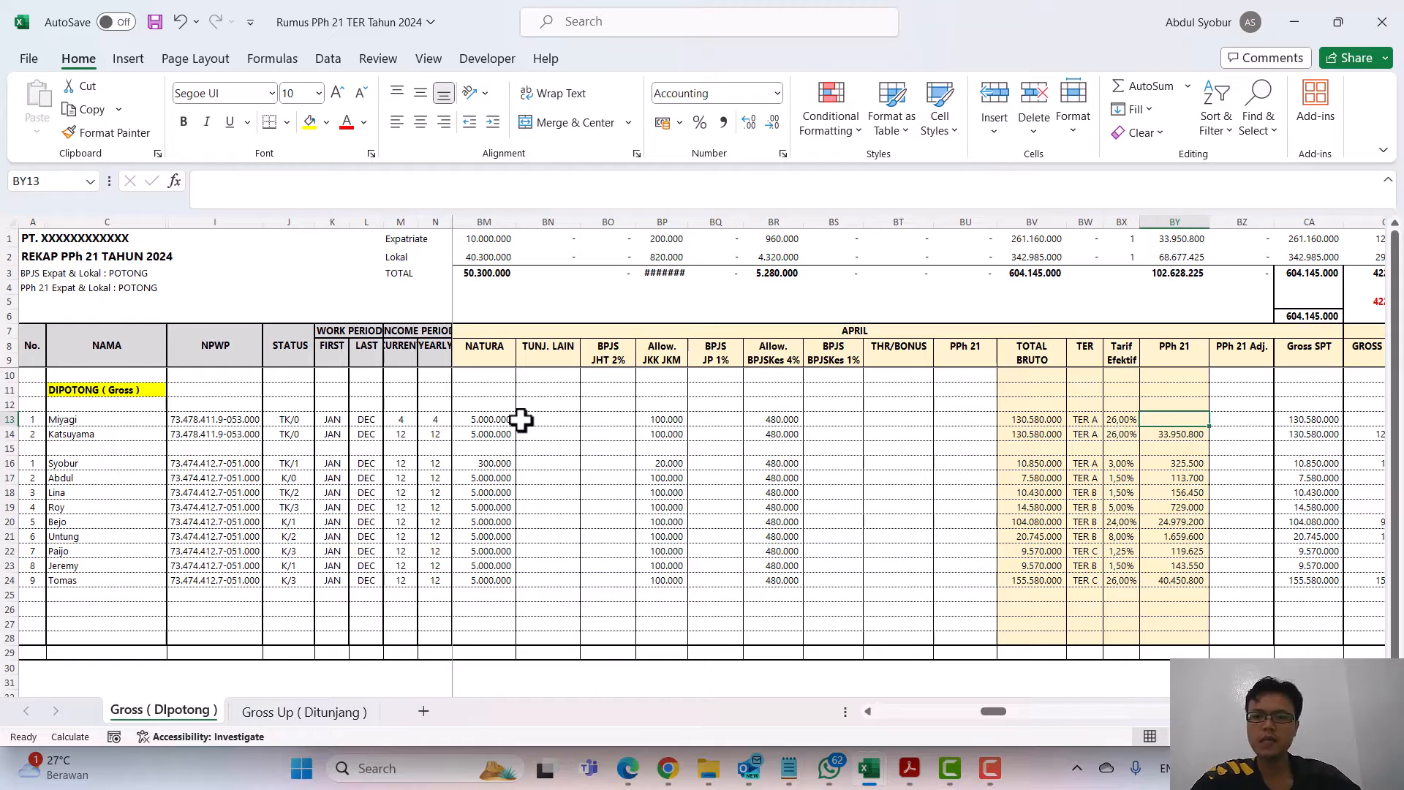
Step: Go to the annual calculation at the end of row 13 and inspect PPh Terhutang, PPh TER Jan - Nov and PPh Tarif Ps. 17 Desember
{"action": "scroll", "coordinate": [898, 530], "scroll_direction": "right", "scroll_amount": 5}
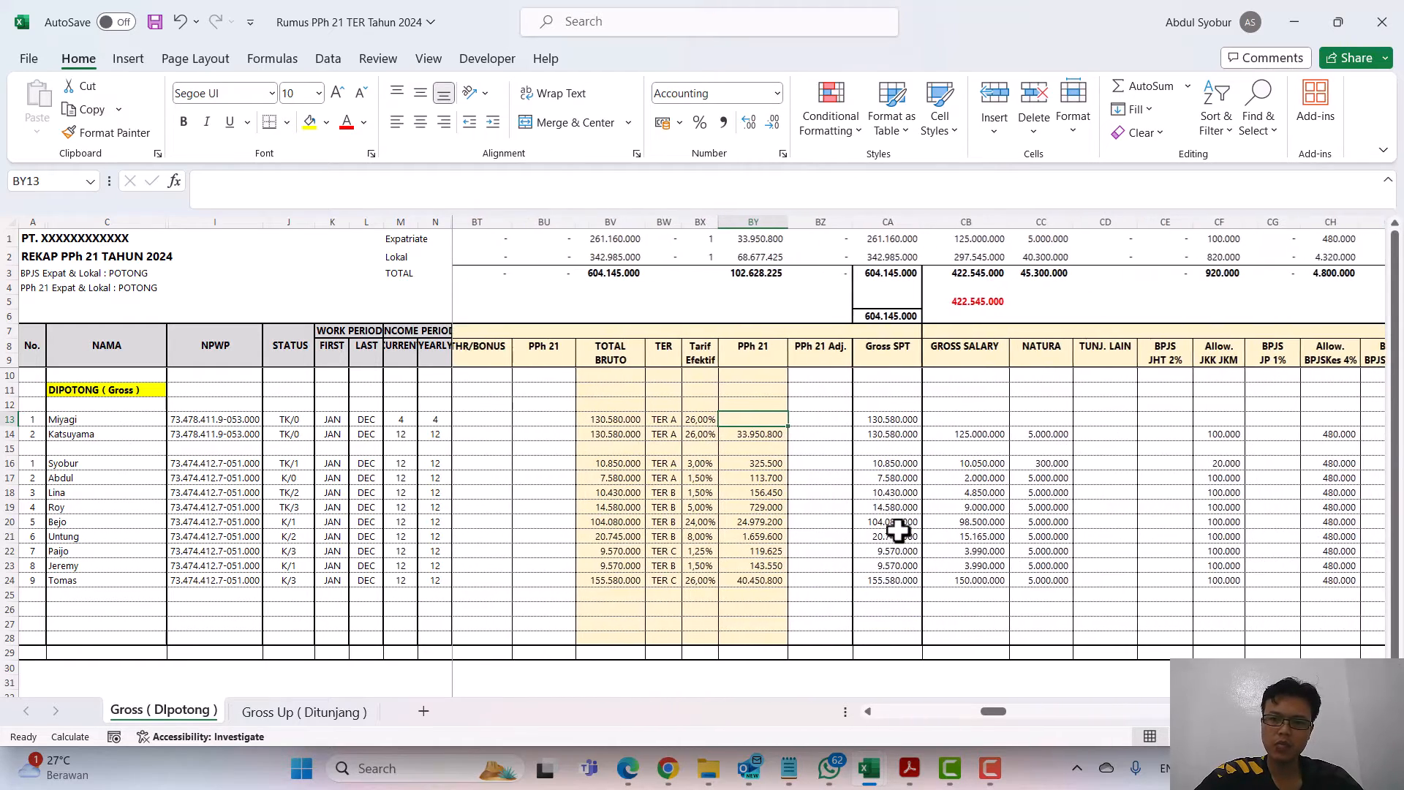
{"action": "scroll", "coordinate": [884, 497], "scroll_direction": "left", "scroll_amount": 1}
{"action": "left_click", "coordinate": [836, 406]}
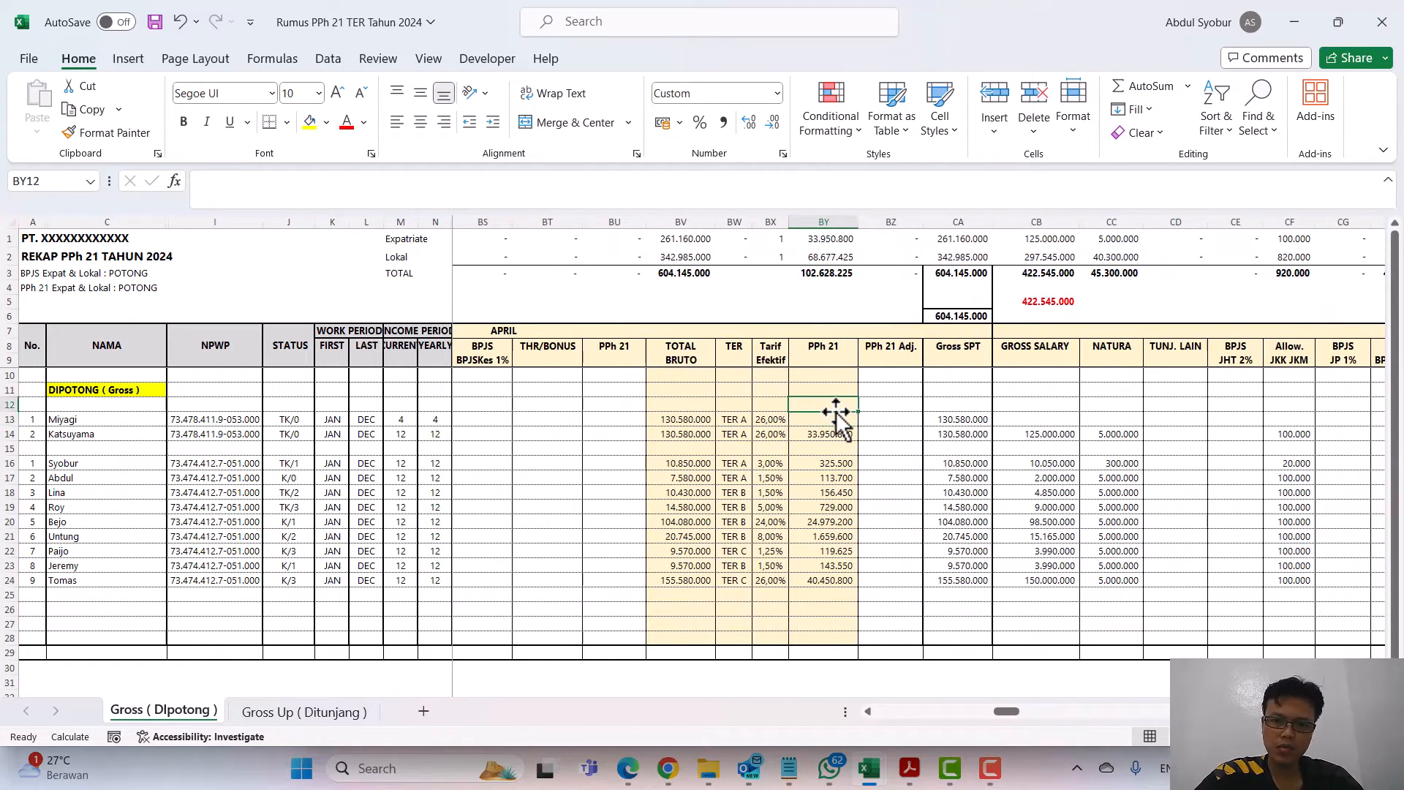
{"action": "key", "text": "Right"}
{"action": "key", "text": "ctrl+Right"}
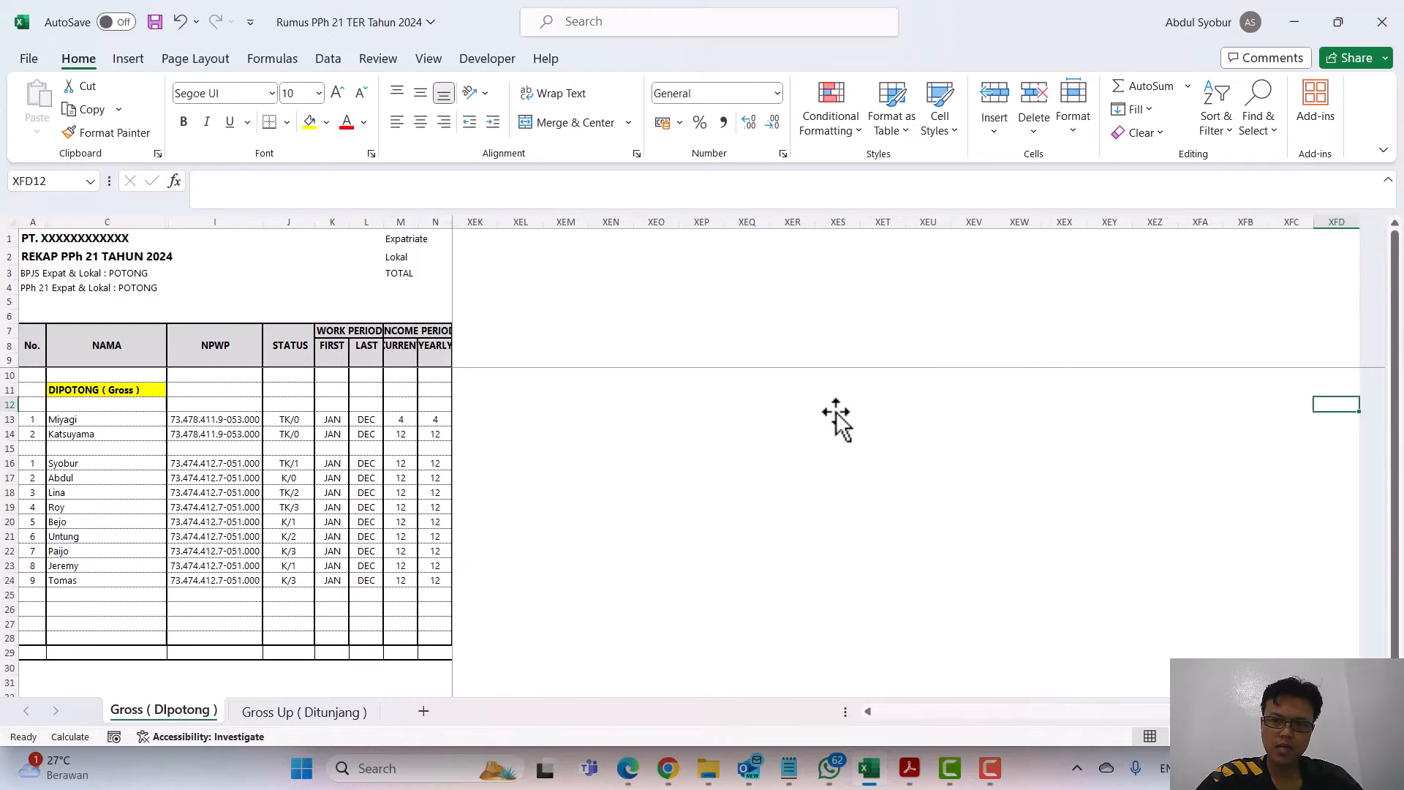
{"action": "key", "text": "Down"}
{"action": "key", "text": "ctrl+Left"}
{"action": "key", "text": "Left"}
{"action": "key", "text": "Left"}
{"action": "key", "text": "Left"}
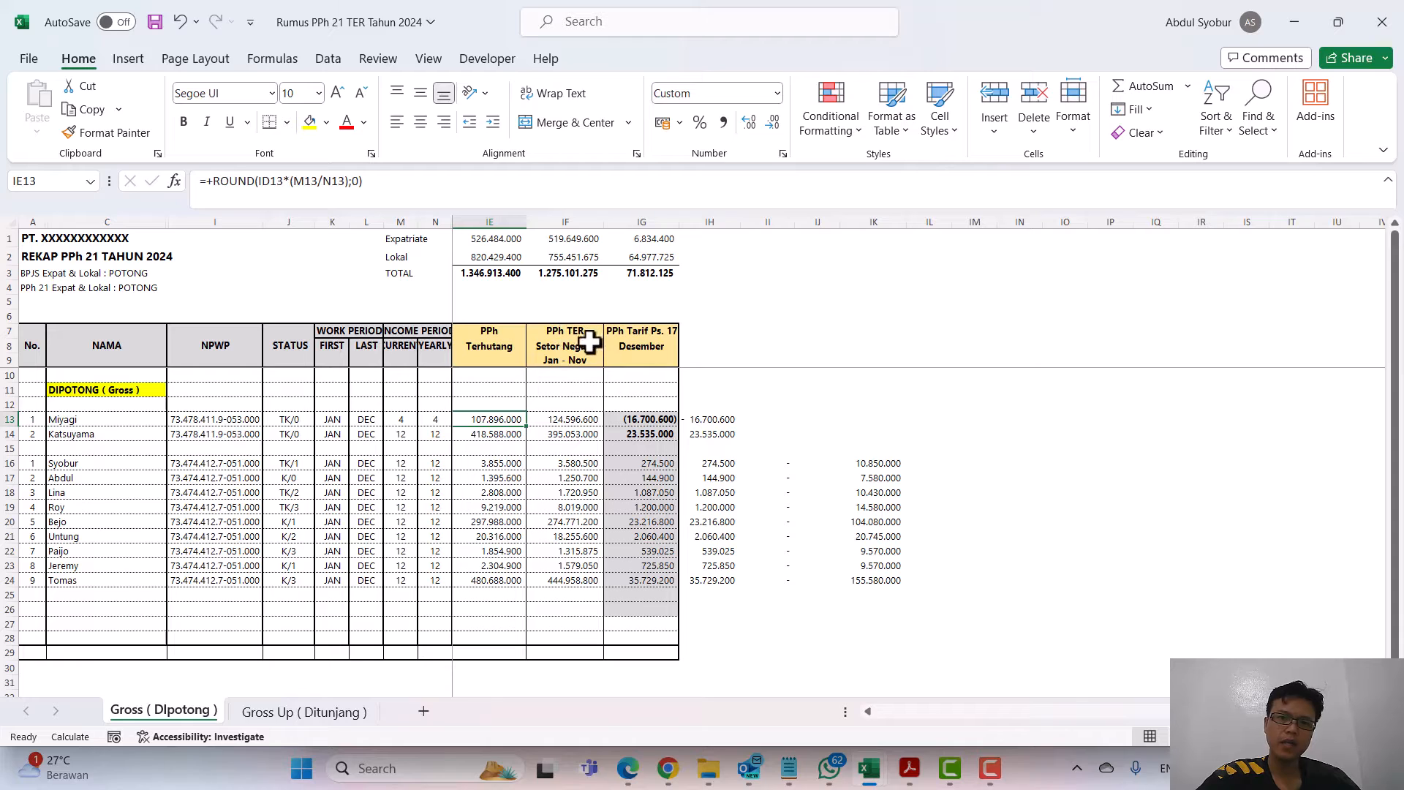
{"action": "left_click", "coordinate": [564, 419]}
{"action": "key", "text": "Right"}
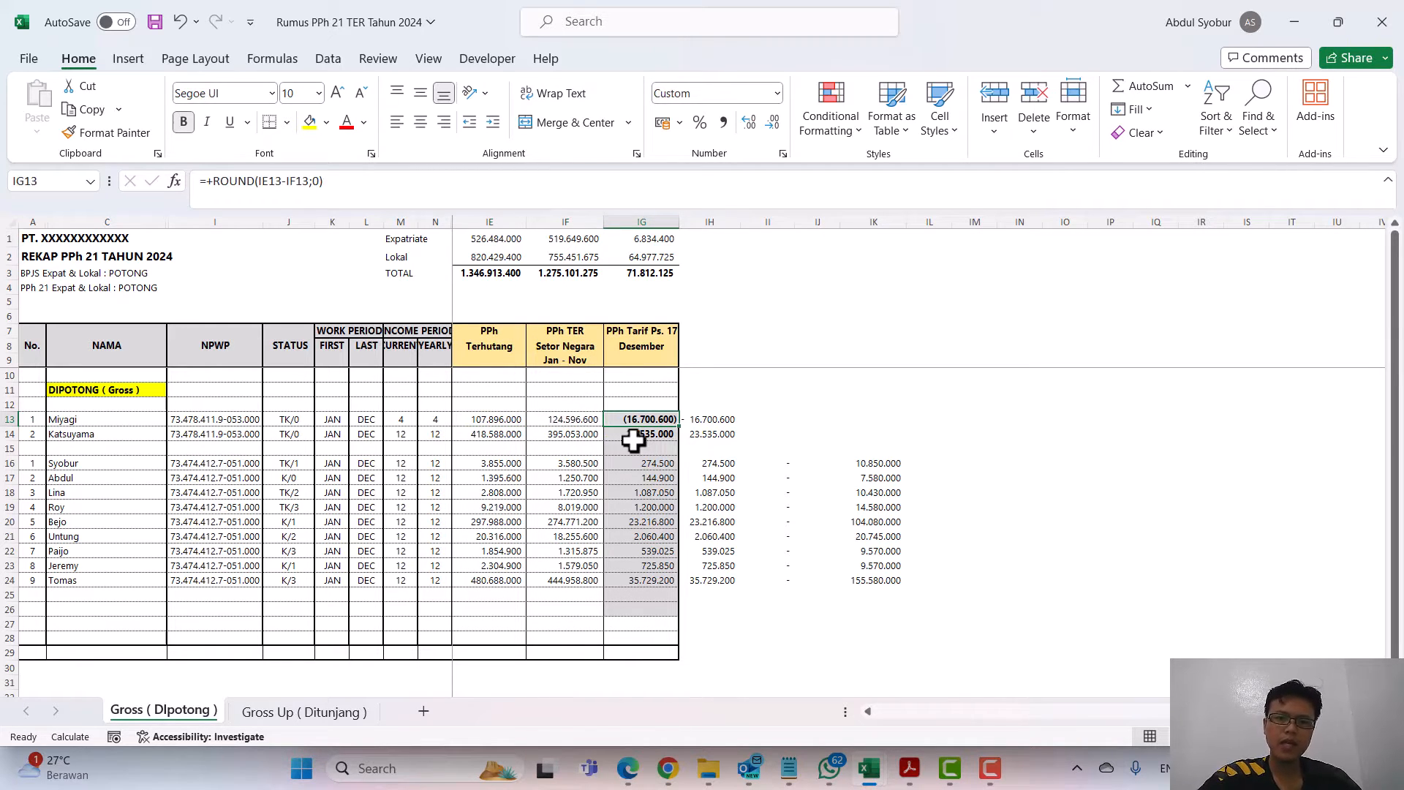
Step: Copy the PPh Tarif Ps. 17 Desember amount from IG13 and paste it as values into the April PPh 21 cell BY13
{"action": "key", "text": "ctrl+c"}
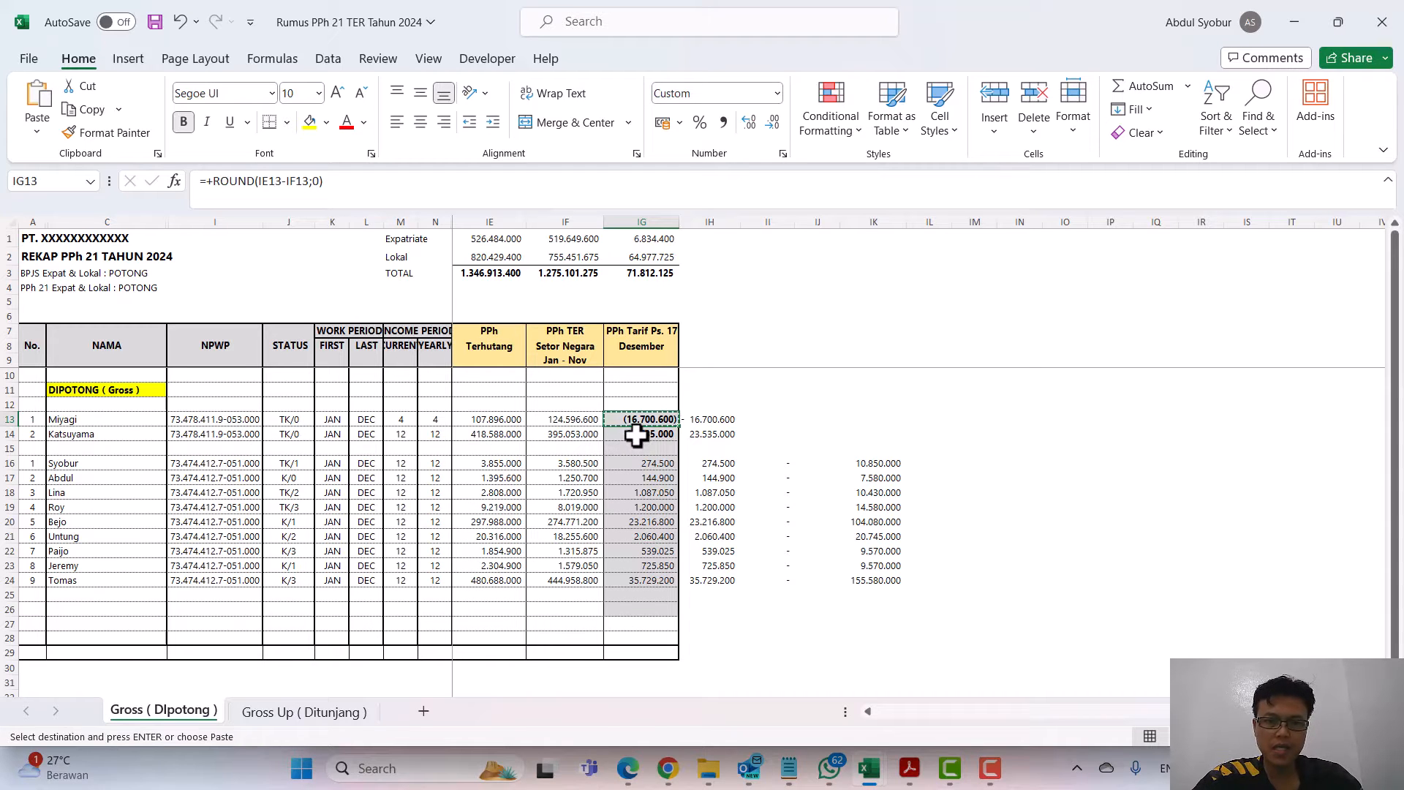
{"action": "left_click", "coordinate": [607, 403]}
{"action": "key", "text": "ctrl+Left"}
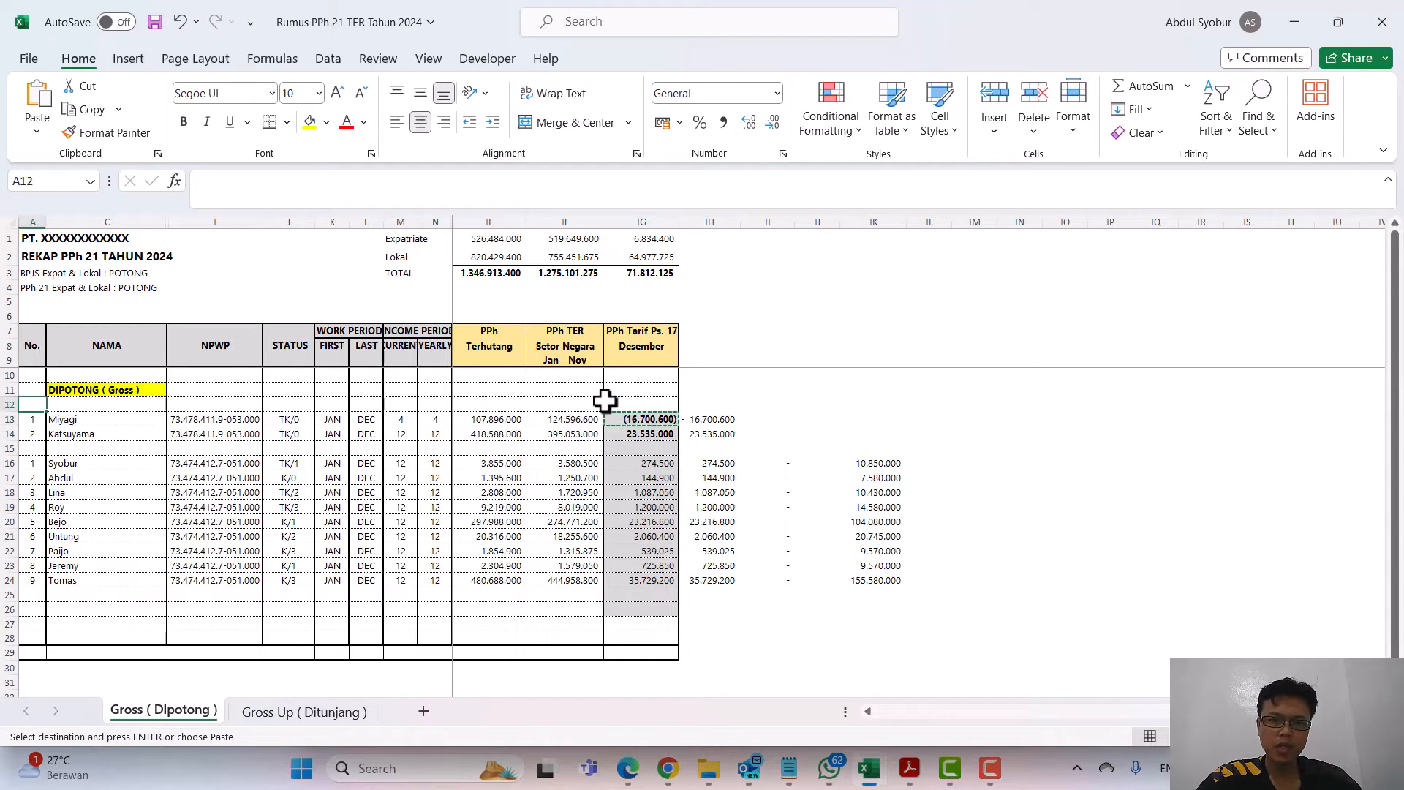
{"action": "key", "text": "Right"}
{"action": "key", "text": "Right"}
{"action": "key", "text": "Right"}
{"action": "key", "text": "Right"}
{"action": "key", "text": "Right"}
{"action": "key", "text": "Right"}
{"action": "key", "text": "Right"}
{"action": "key", "text": "Right"}
{"action": "key", "text": "Right"}
{"action": "key", "text": "Right"}
{"action": "key", "text": "Right"}
{"action": "key", "text": "Right"}
{"action": "key", "text": "Right"}
{"action": "key", "text": "Right"}
{"action": "key", "text": "Right"}
{"action": "key", "text": "Right"}
{"action": "key", "text": "Right"}
{"action": "key", "text": "Right"}
{"action": "key", "text": "Right"}
{"action": "key", "text": "Right"}
{"action": "key", "text": "Right"}
{"action": "key", "text": "Right"}
{"action": "key", "text": "Right"}
{"action": "key", "text": "Right"}
{"action": "key", "text": "Right"}
{"action": "key", "text": "Right"}
{"action": "key", "text": "Right"}
{"action": "key", "text": "Right"}
{"action": "key", "text": "Right"}
{"action": "key", "text": "Right"}
{"action": "key", "text": "Right"}
{"action": "key", "text": "Right"}
{"action": "key", "text": "Right"}
{"action": "key", "text": "Right"}
{"action": "key", "text": "Right"}
{"action": "key", "text": "Right"}
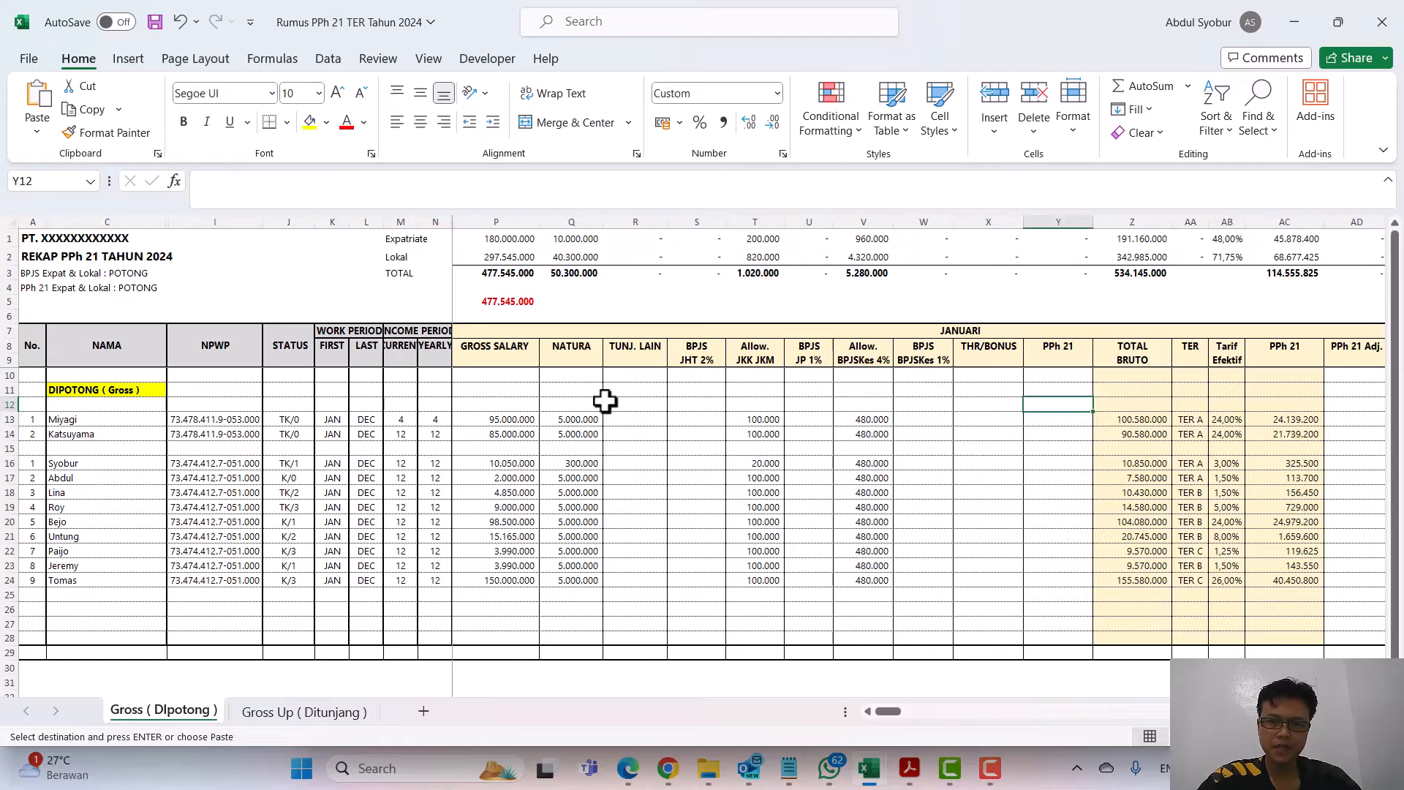
{"action": "key", "text": "Right"}
{"action": "key", "text": "Right"}
{"action": "key", "text": "Right"}
{"action": "key", "text": "Right"}
{"action": "key", "text": "Right"}
{"action": "key", "text": "Right"}
{"action": "key", "text": "Right"}
{"action": "key", "text": "Right"}
{"action": "key", "text": "Right"}
{"action": "key", "text": "Right"}
{"action": "key", "text": "Right"}
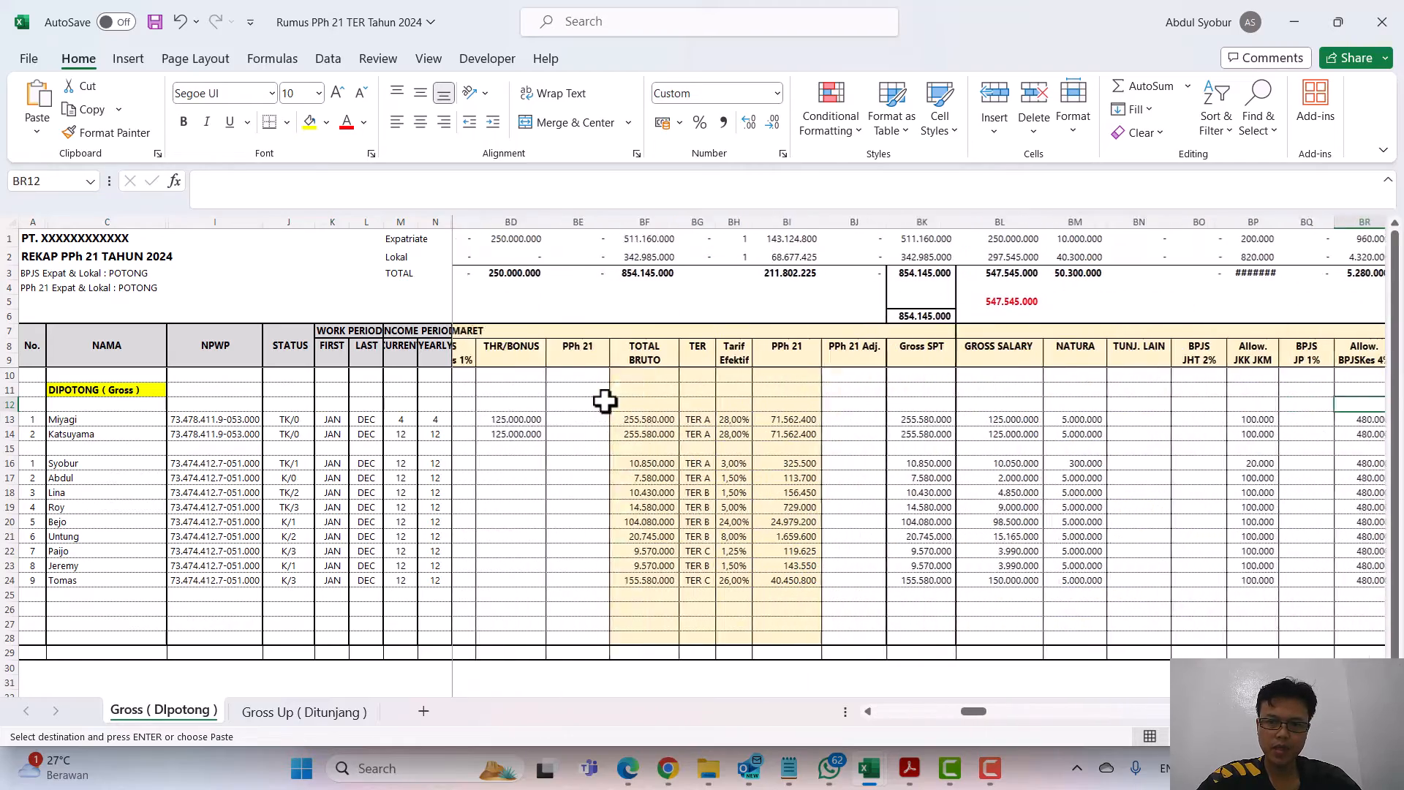
{"action": "key", "text": "Left"}
{"action": "key", "text": "Left"}
{"action": "key", "text": "Left"}
{"action": "key", "text": "Left"}
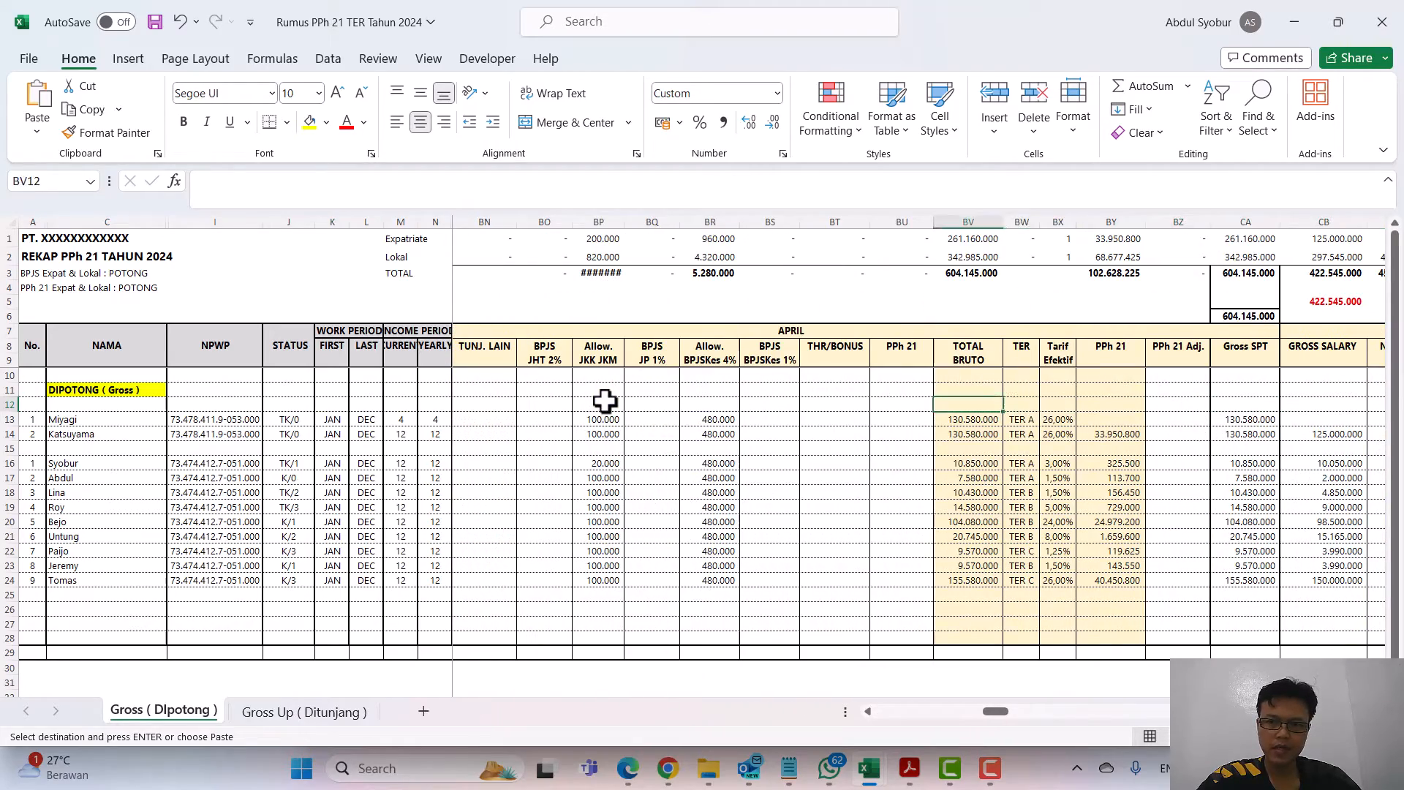
{"action": "key", "text": "Right"}
{"action": "key", "text": "Right"}
{"action": "key", "text": "Right"}
{"action": "key", "text": "Down"}
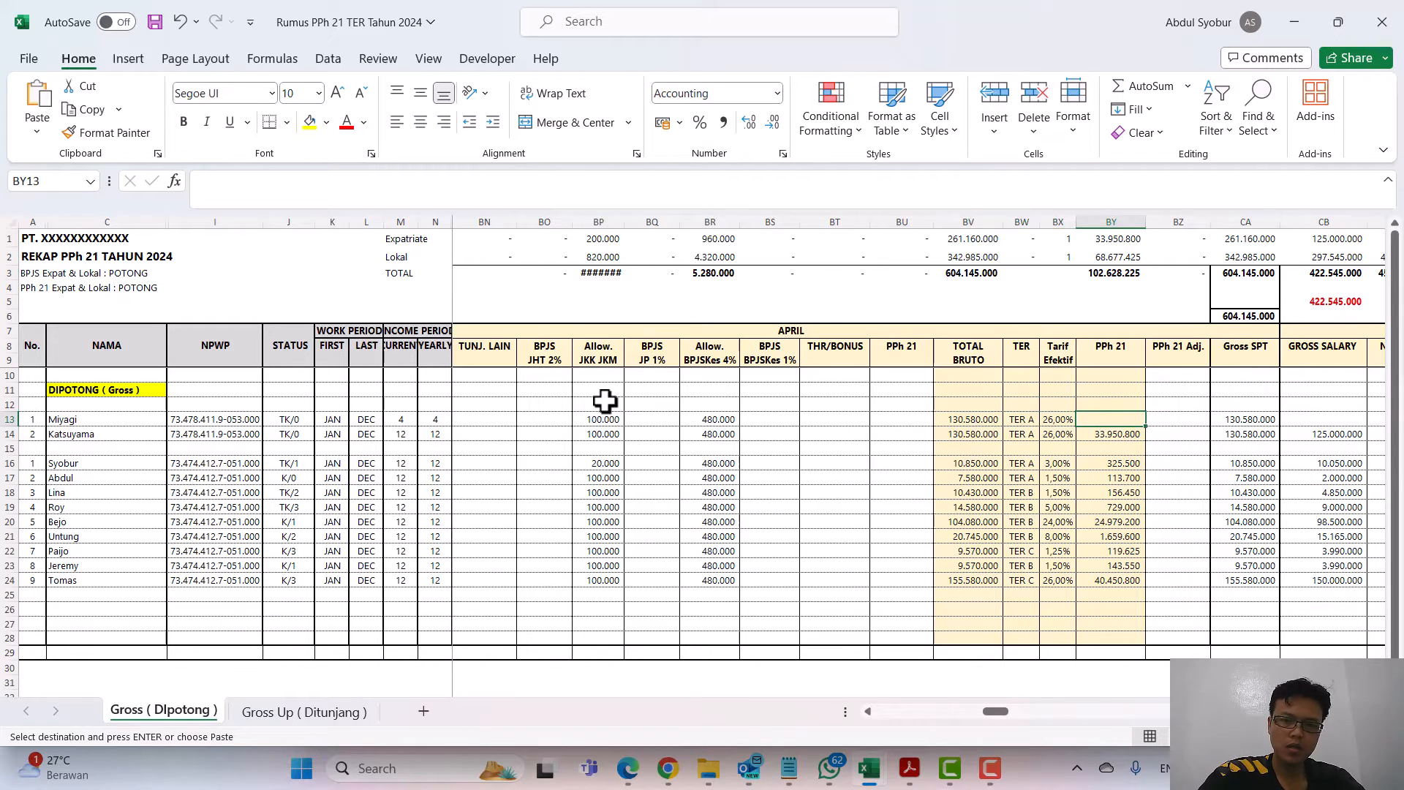
{"action": "key", "text": "ctrl+alt+v"}
{"action": "key", "text": "Down"}
{"action": "key", "text": "Down"}
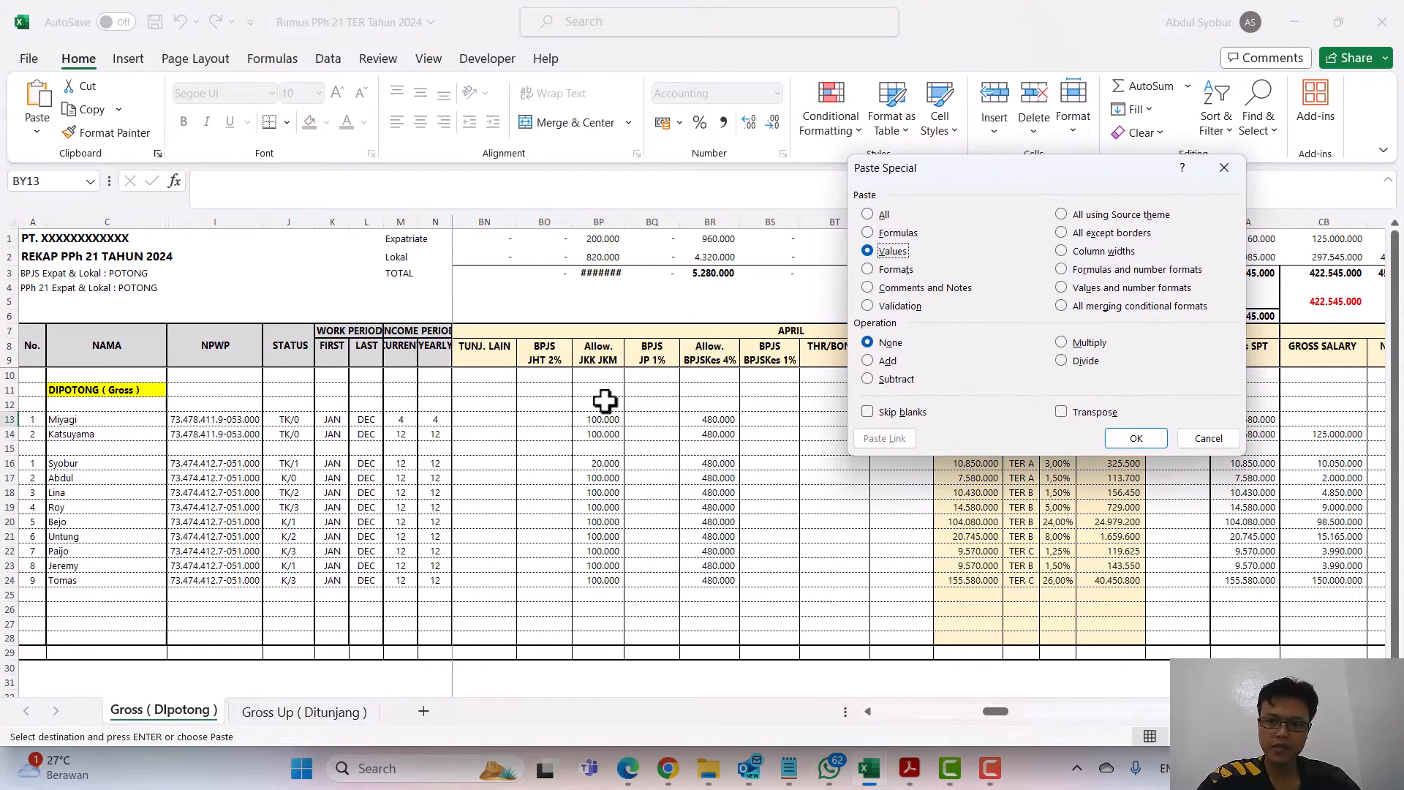
{"action": "key", "text": "Return"}
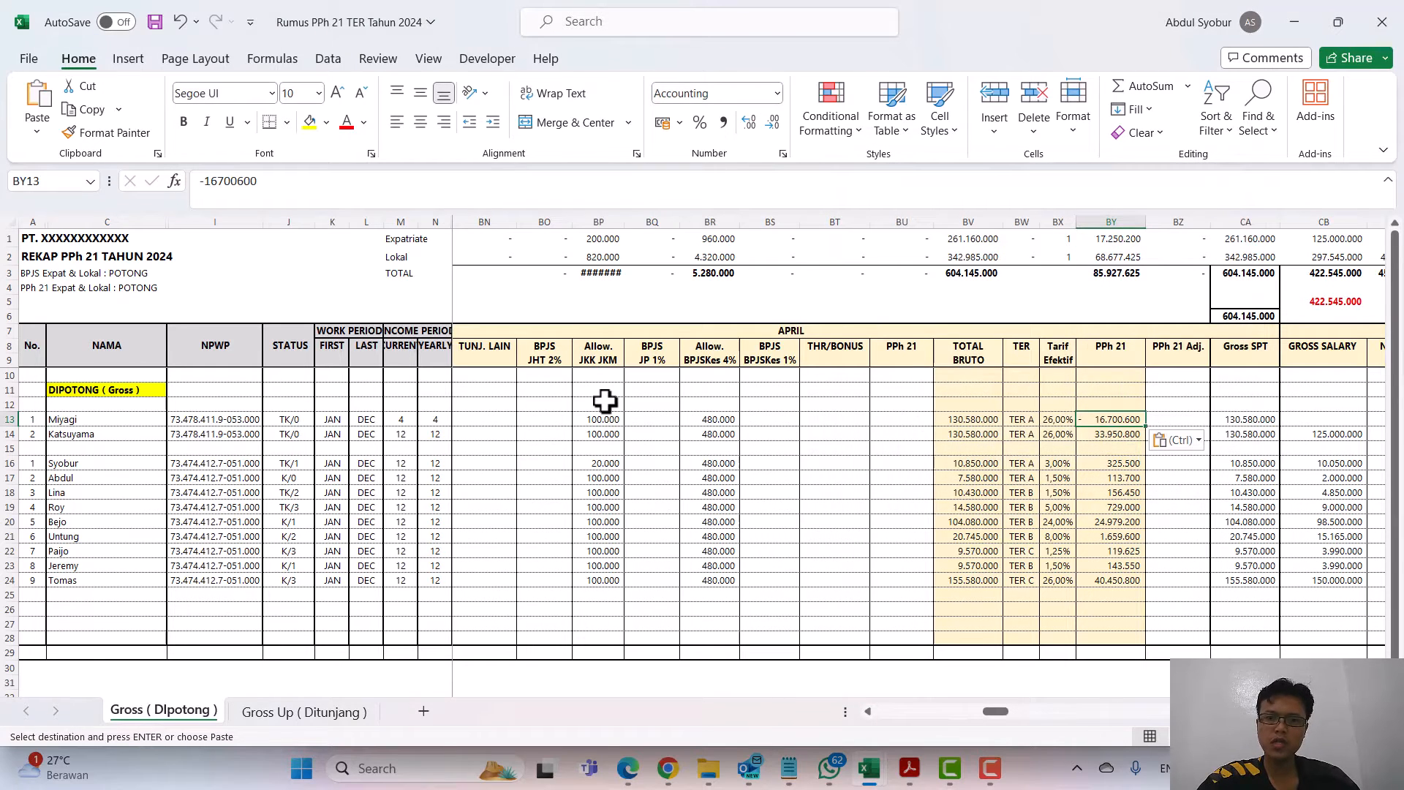
Step: Go to the end of row 13 and check PPh Terhutang, PPh TER Jan - Nov and PPh Tarif Ps. 17 Desember
{"action": "key", "text": "Up"}
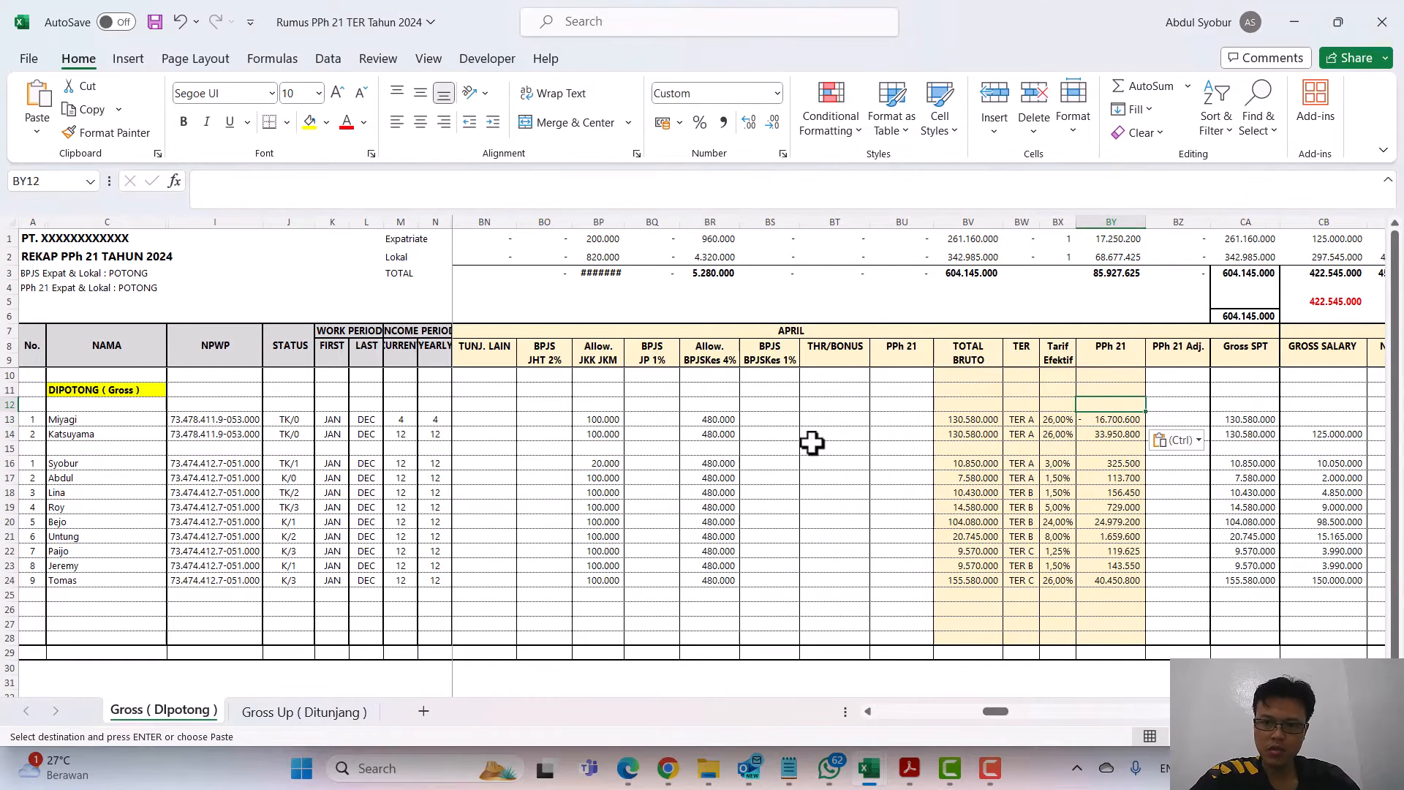
{"action": "key", "text": "ctrl+Right"}
{"action": "key", "text": "Down"}
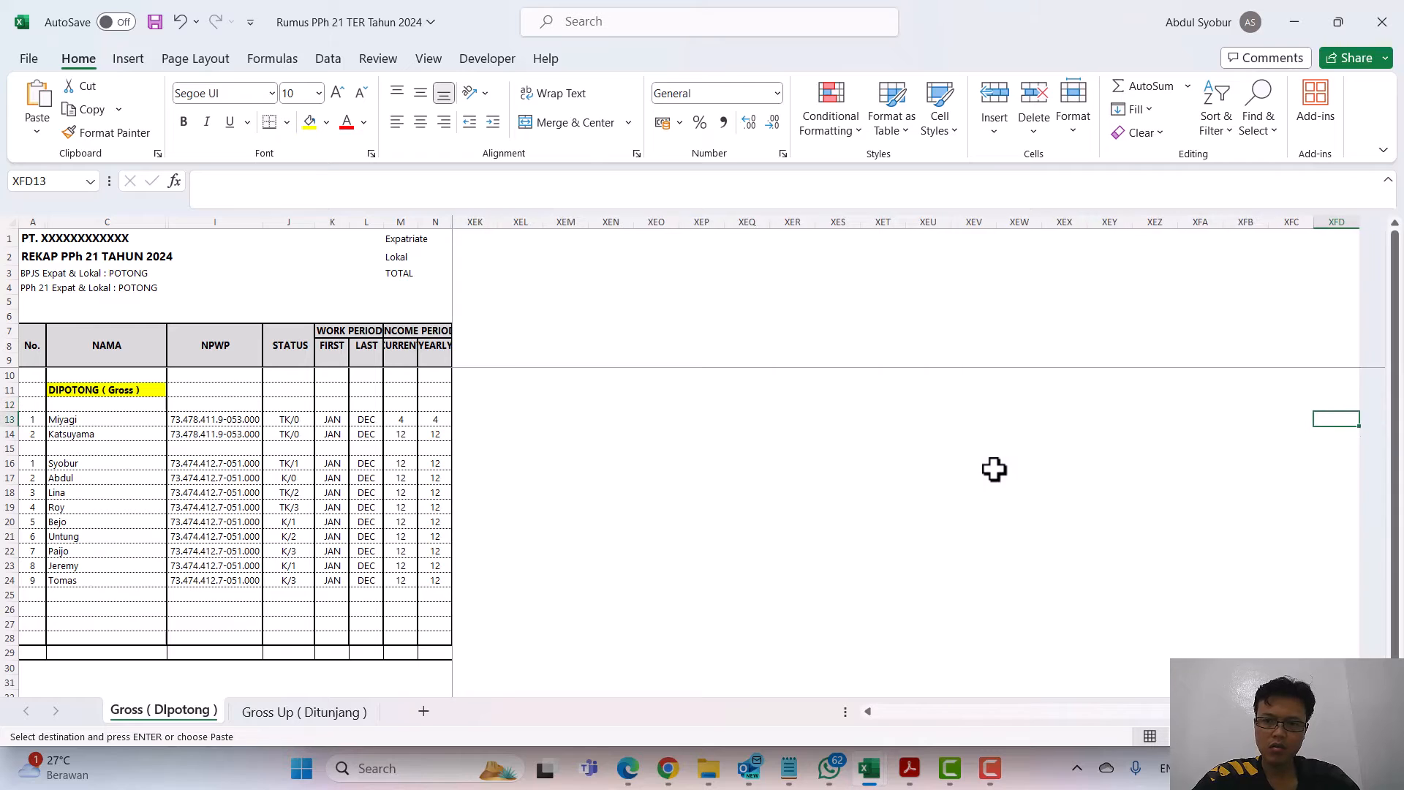
{"action": "key", "text": "ctrl+Left"}
{"action": "key", "text": "Left"}
{"action": "key", "text": "Left"}
{"action": "key", "text": "Left"}
{"action": "key", "text": "Right"}
{"action": "key", "text": "Right"}
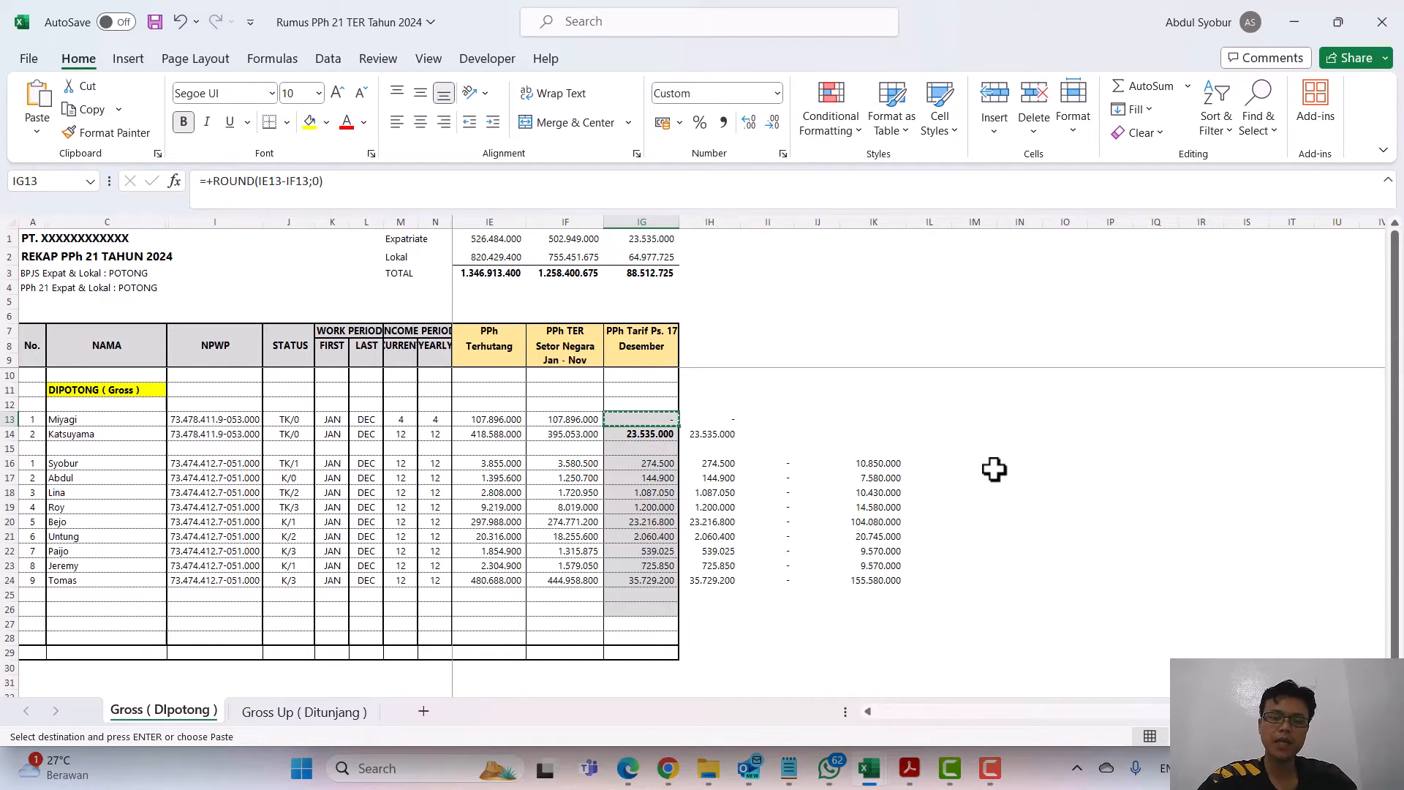
Step: Return to the April block and examine the pasted PPh 21 amount in BY13
{"action": "key", "text": "Up"}
{"action": "key", "text": "ctrl+Left"}
{"action": "key", "text": "Right"}
{"action": "key", "text": "Right"}
{"action": "key", "text": "Right"}
{"action": "key", "text": "Right"}
{"action": "key", "text": "Right"}
{"action": "key", "text": "Right"}
{"action": "key", "text": "Right"}
{"action": "key", "text": "Right"}
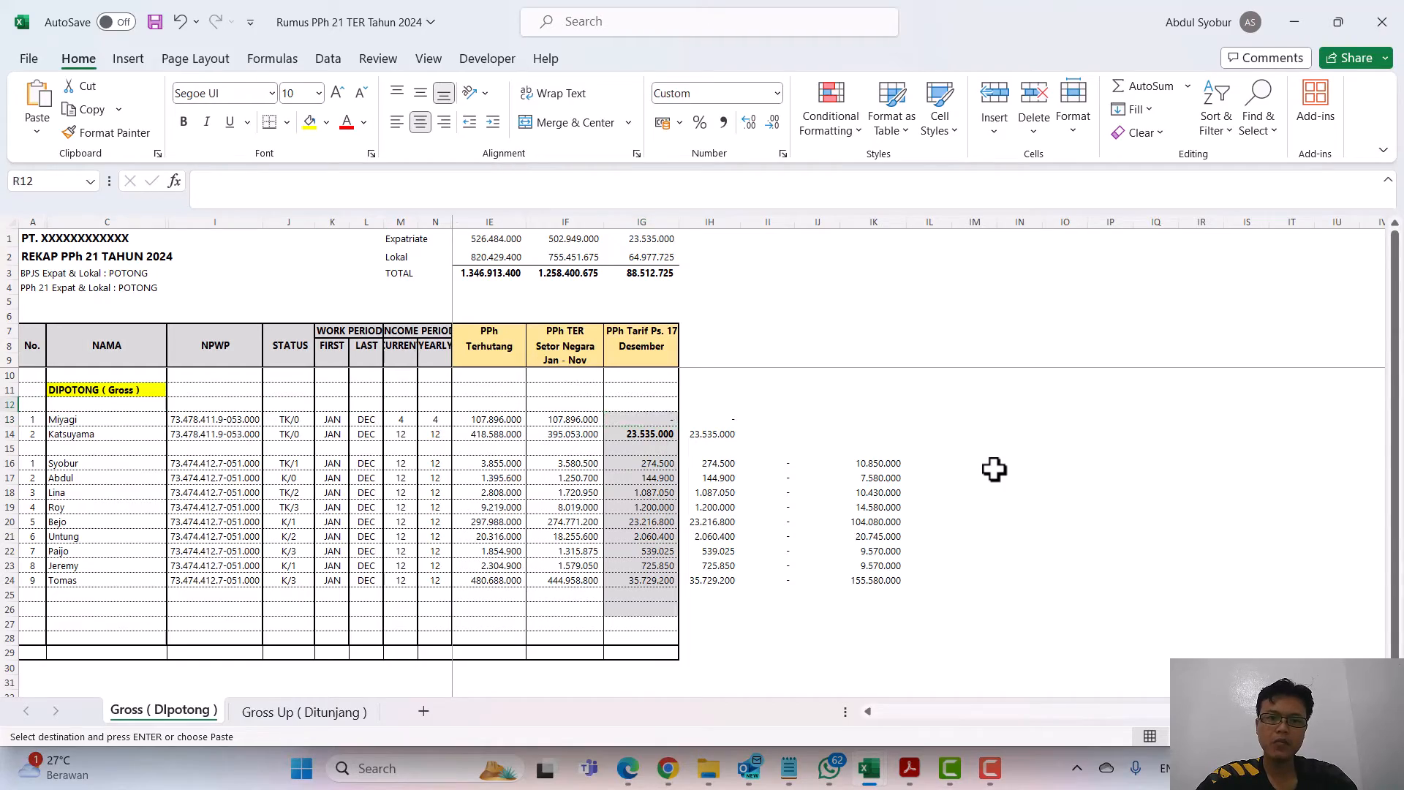
{"action": "key", "text": "Right"}
{"action": "key", "text": "Right"}
{"action": "key", "text": "Right"}
{"action": "key", "text": "Right"}
{"action": "key", "text": "Right"}
{"action": "key", "text": "Right"}
{"action": "key", "text": "Right"}
{"action": "key", "text": "Right"}
{"action": "key", "text": "Right"}
{"action": "key", "text": "Right"}
{"action": "key", "text": "Right"}
{"action": "key", "text": "Right"}
{"action": "key", "text": "Right"}
{"action": "key", "text": "Right"}
{"action": "key", "text": "Right"}
{"action": "key", "text": "Right"}
{"action": "key", "text": "Right"}
{"action": "key", "text": "Right"}
{"action": "key", "text": "Right"}
{"action": "key", "text": "Right"}
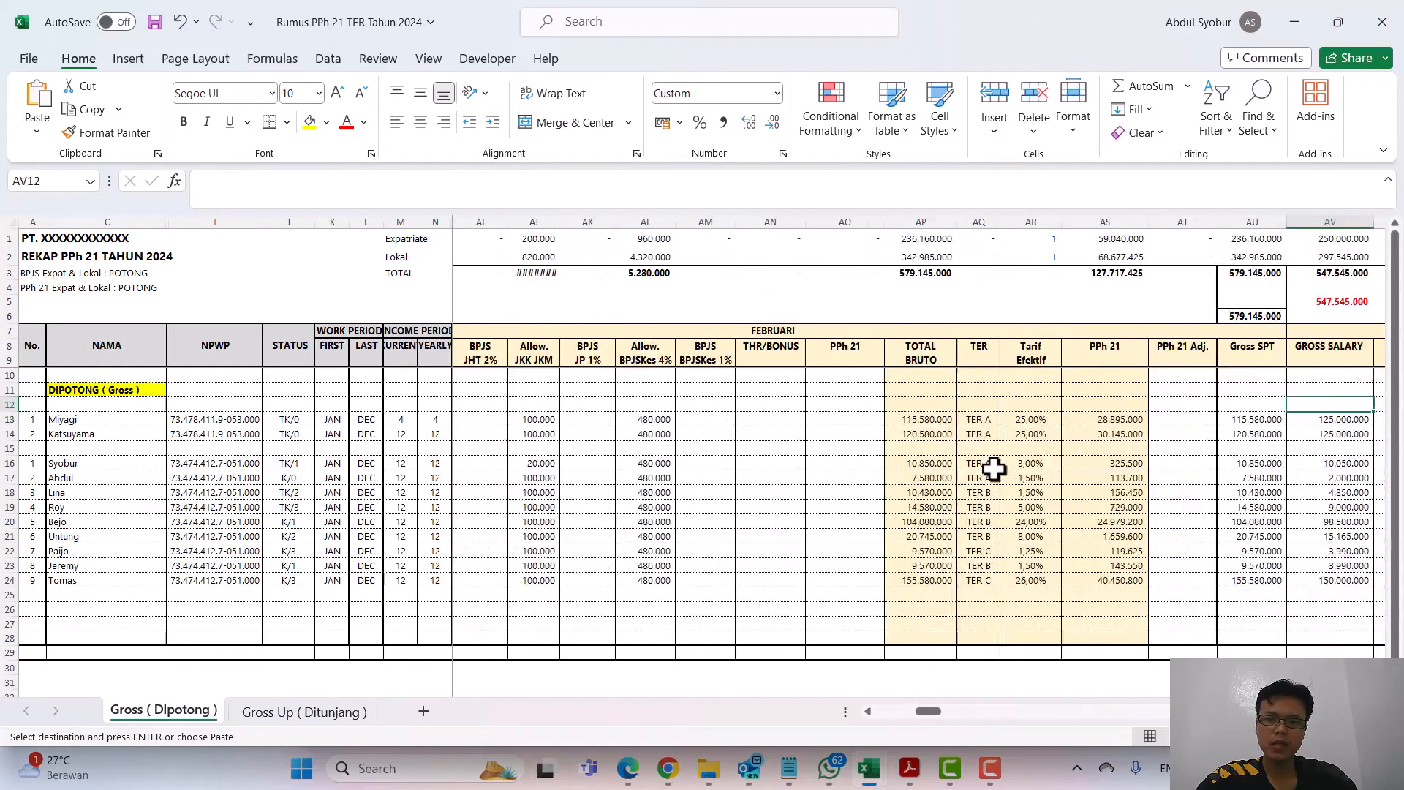
{"action": "key", "text": "Right"}
{"action": "key", "text": "Right"}
{"action": "key", "text": "Right"}
{"action": "key", "text": "Right"}
{"action": "key", "text": "Right"}
{"action": "key", "text": "Right"}
{"action": "key", "text": "Right"}
{"action": "key", "text": "Right"}
{"action": "key", "text": "Right"}
{"action": "key", "text": "Right"}
{"action": "key", "text": "Right"}
{"action": "key", "text": "Right"}
{"action": "key", "text": "Right"}
{"action": "key", "text": "Right"}
{"action": "key", "text": "Right"}
{"action": "key", "text": "Right"}
{"action": "key", "text": "Right"}
{"action": "key", "text": "Right"}
{"action": "key", "text": "Right"}
{"action": "key", "text": "Right"}
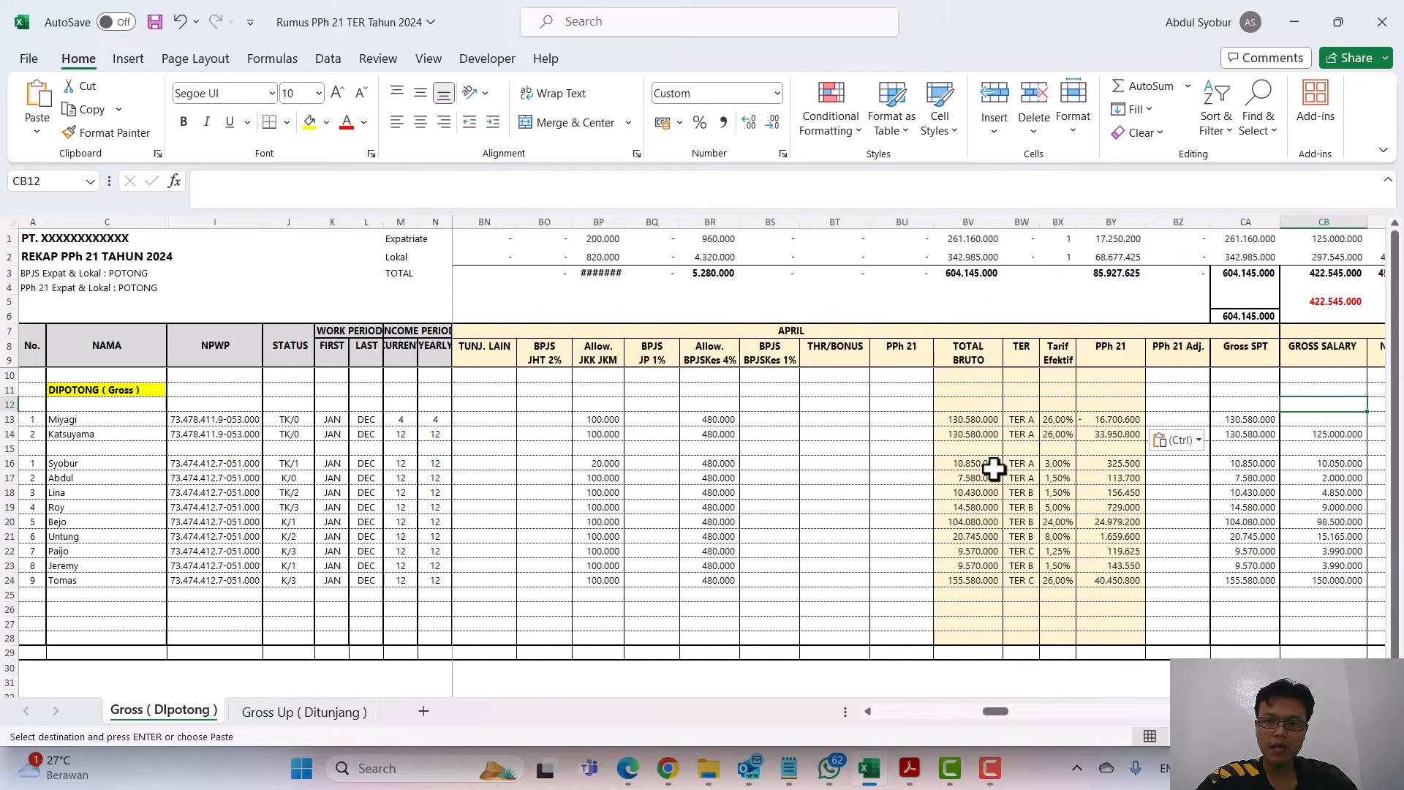
{"action": "key", "text": "Left"}
{"action": "key", "text": "Left"}
{"action": "key", "text": "Left"}
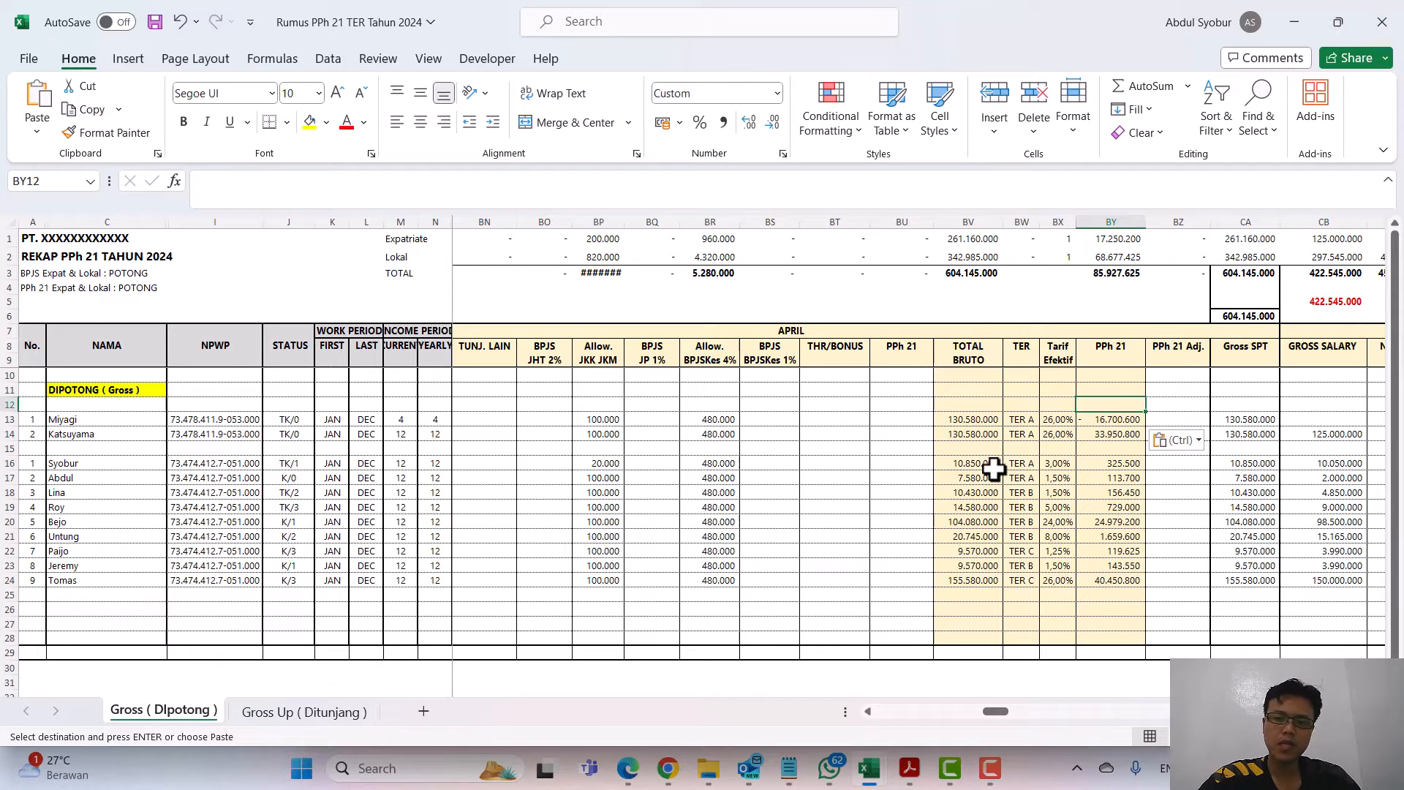
{"action": "key", "text": "Down"}
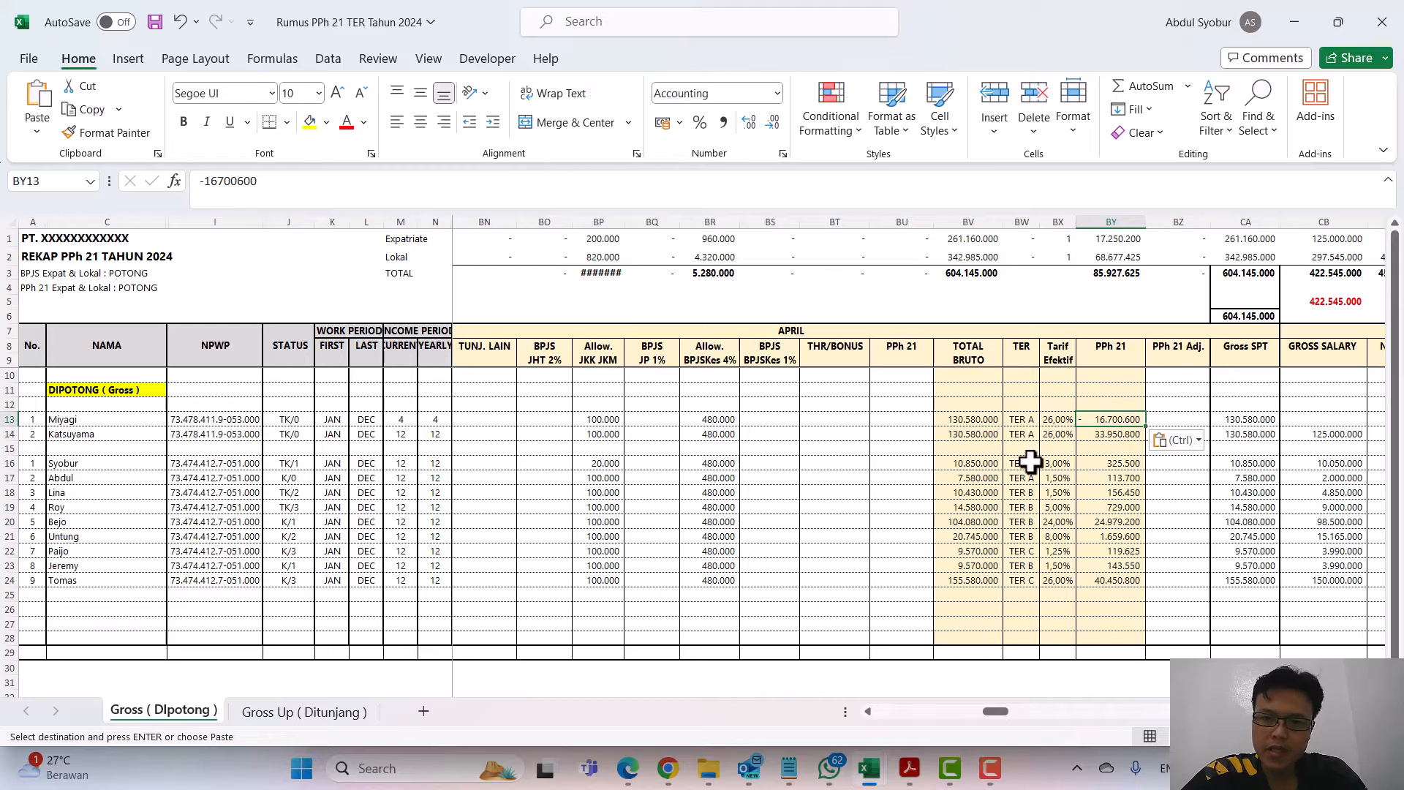
Step: Check which income cells the April Total Bruto formula in BV13 refers to, and return to PPh 21 in BY13
{"action": "key", "text": "Left"}
{"action": "key", "text": "Left"}
{"action": "key", "text": "Left"}
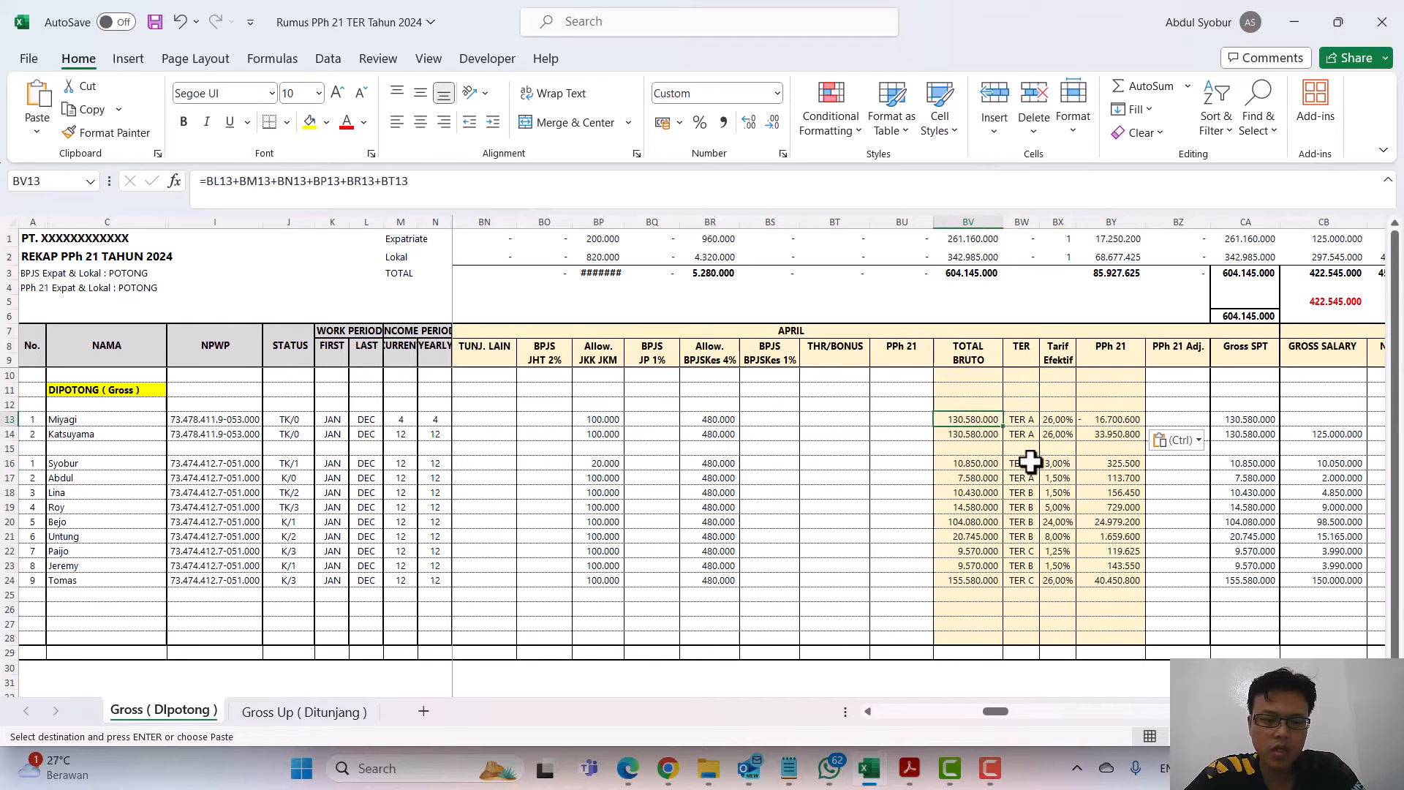
{"action": "key", "text": "F2"}
{"action": "key", "text": "Escape"}
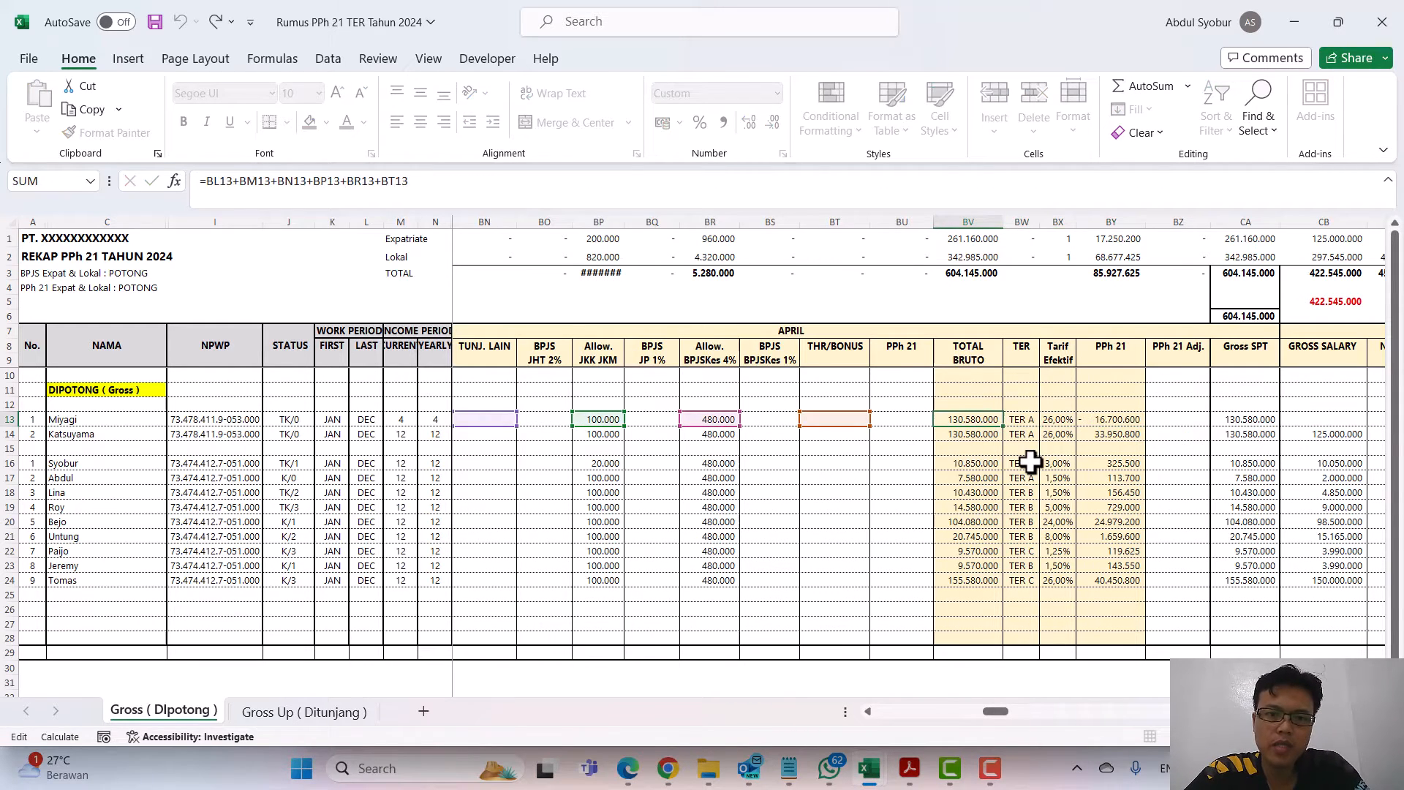
{"action": "key", "text": "Left"}
{"action": "key", "text": "Left"}
{"action": "key", "text": "Right"}
{"action": "key", "text": "Right"}
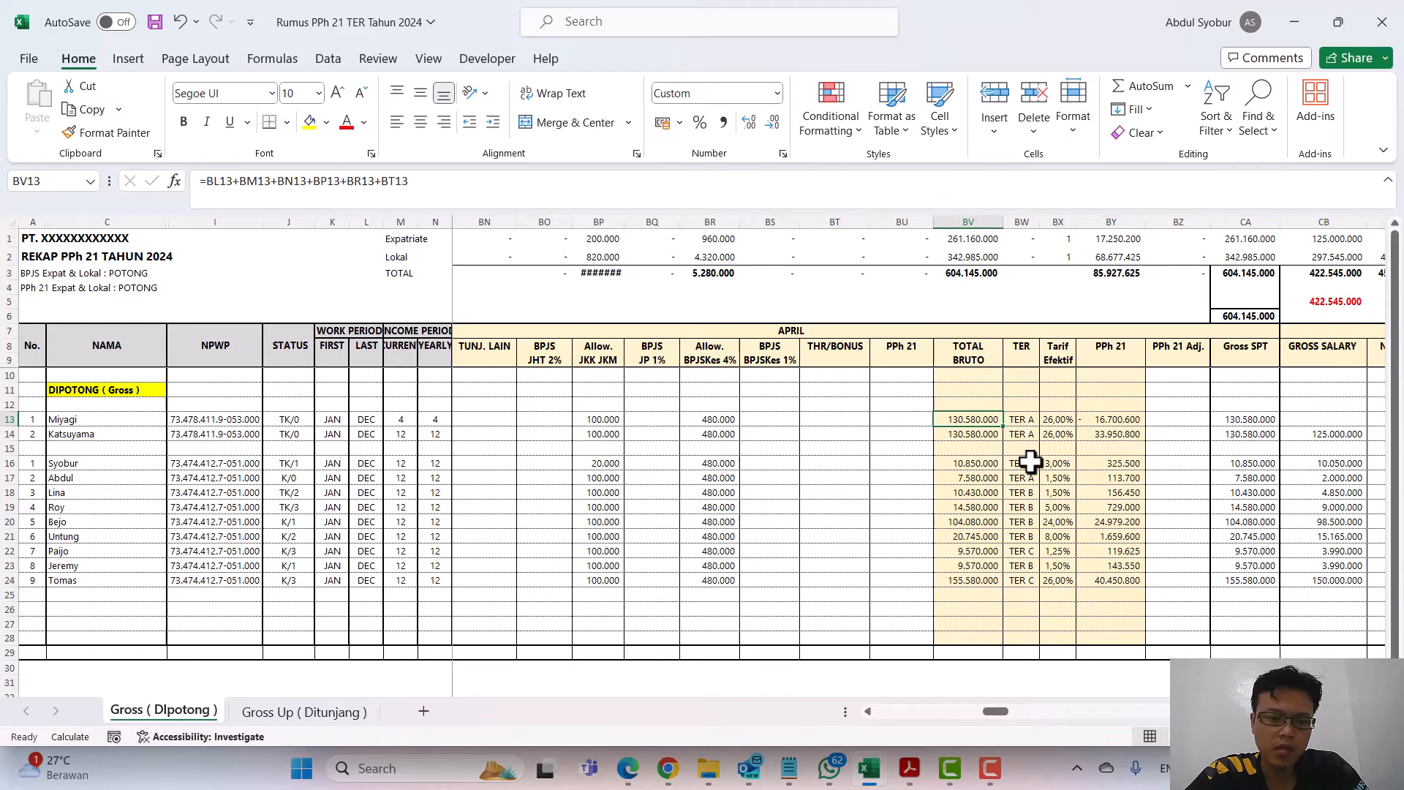
{"action": "key", "text": "F2"}
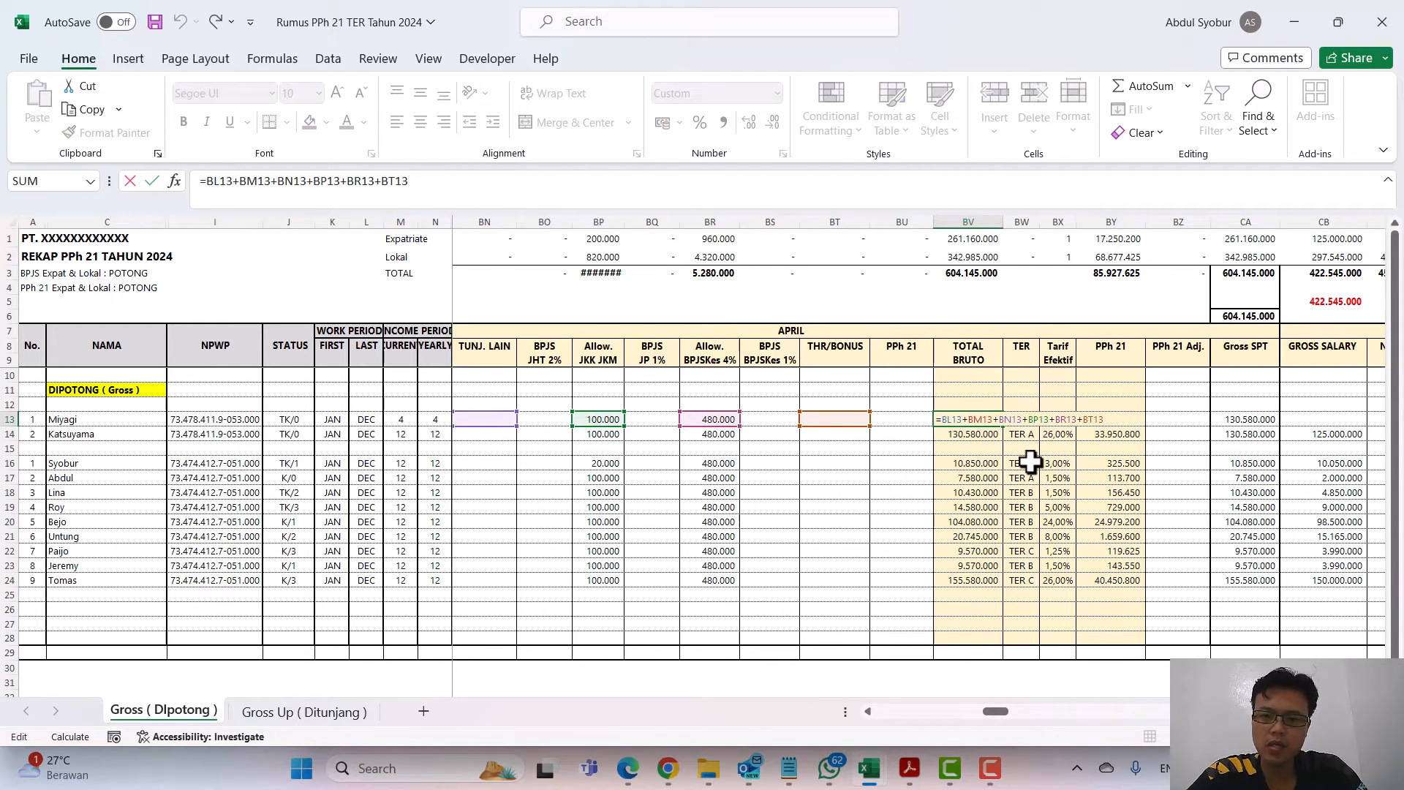
{"action": "key", "text": "Escape"}
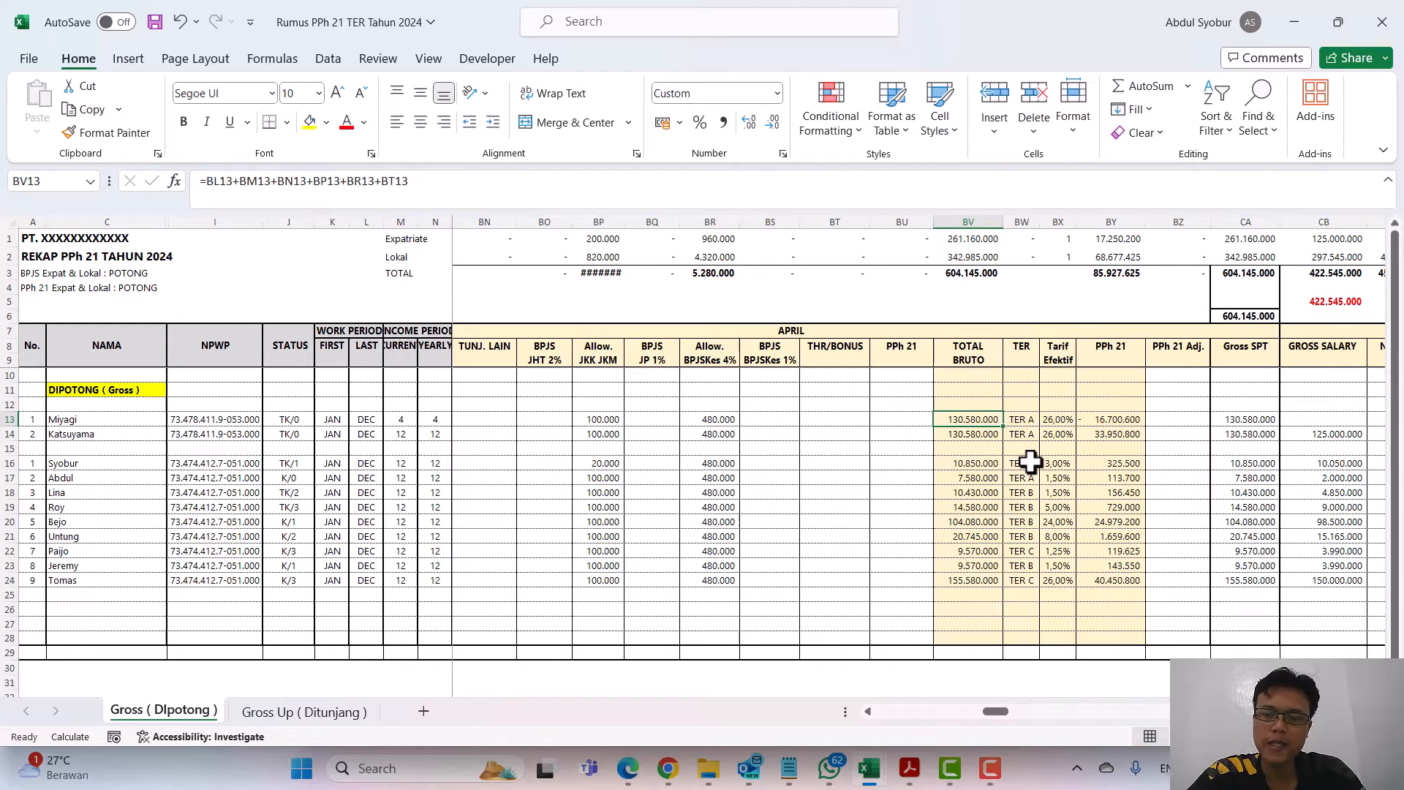
{"action": "key", "text": "Right"}
{"action": "key", "text": "Right"}
{"action": "key", "text": "Right"}
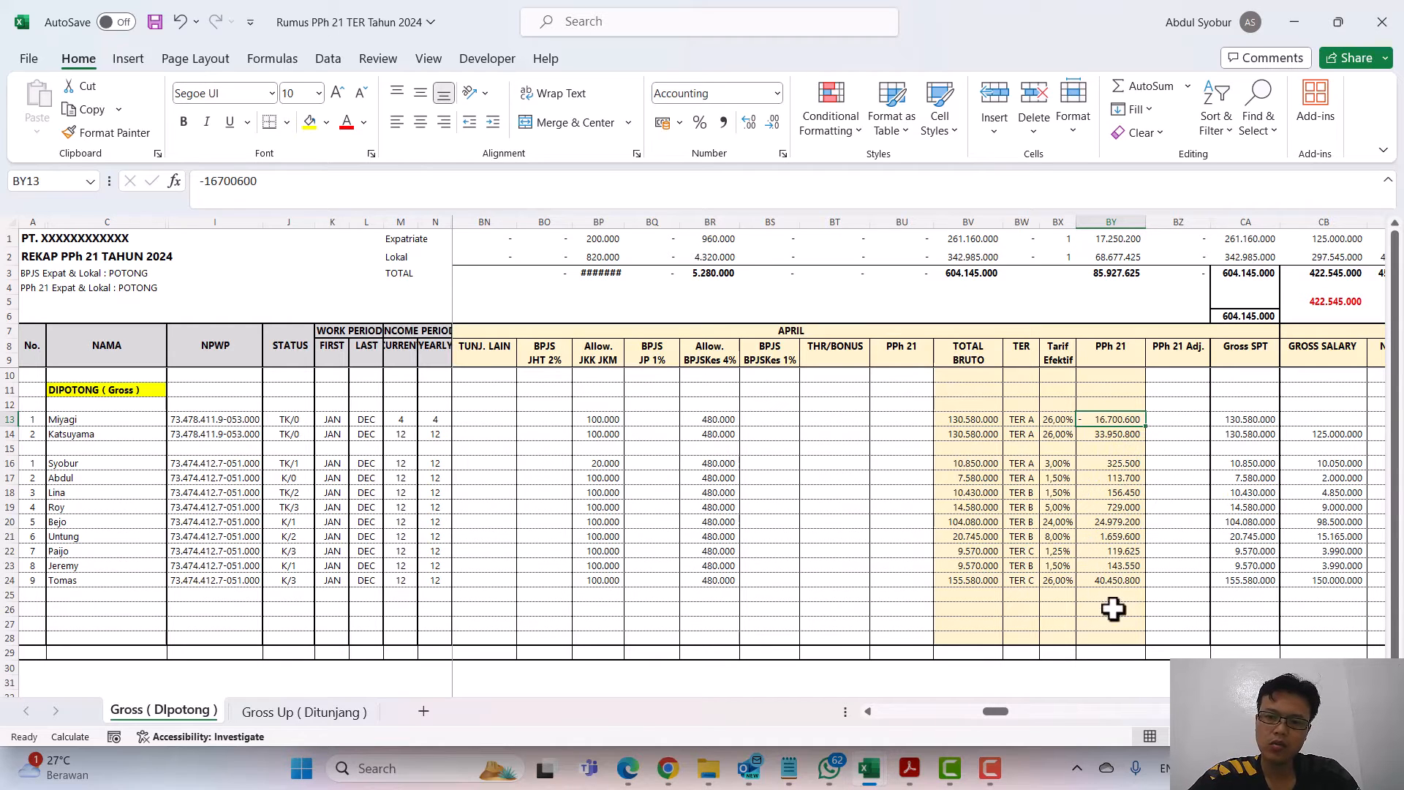
Step: Select the April PPh 21 amounts in BY14:BY24 to read their sum without the first expatriate
{"action": "left_click_drag", "start_coordinate": [1132, 423], "coordinate": [1131, 462]}
{"action": "left_click", "coordinate": [1130, 433]}
{"action": "key", "text": "ctrl+shift+Down"}
{"action": "key", "text": "ctrl+shift+Down"}
{"action": "key", "text": "ctrl+shift+Down"}
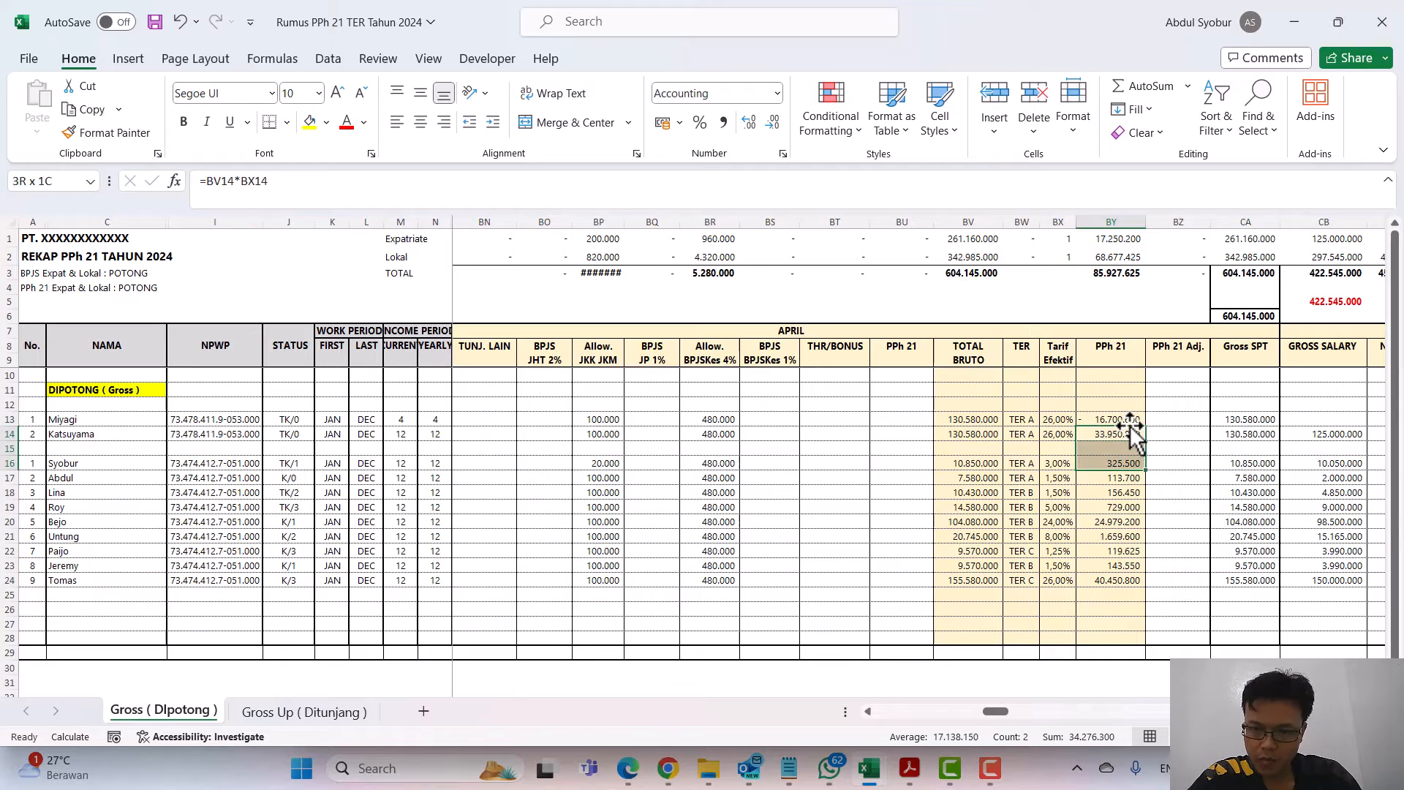
{"action": "key", "text": "ctrl+shift+Up"}
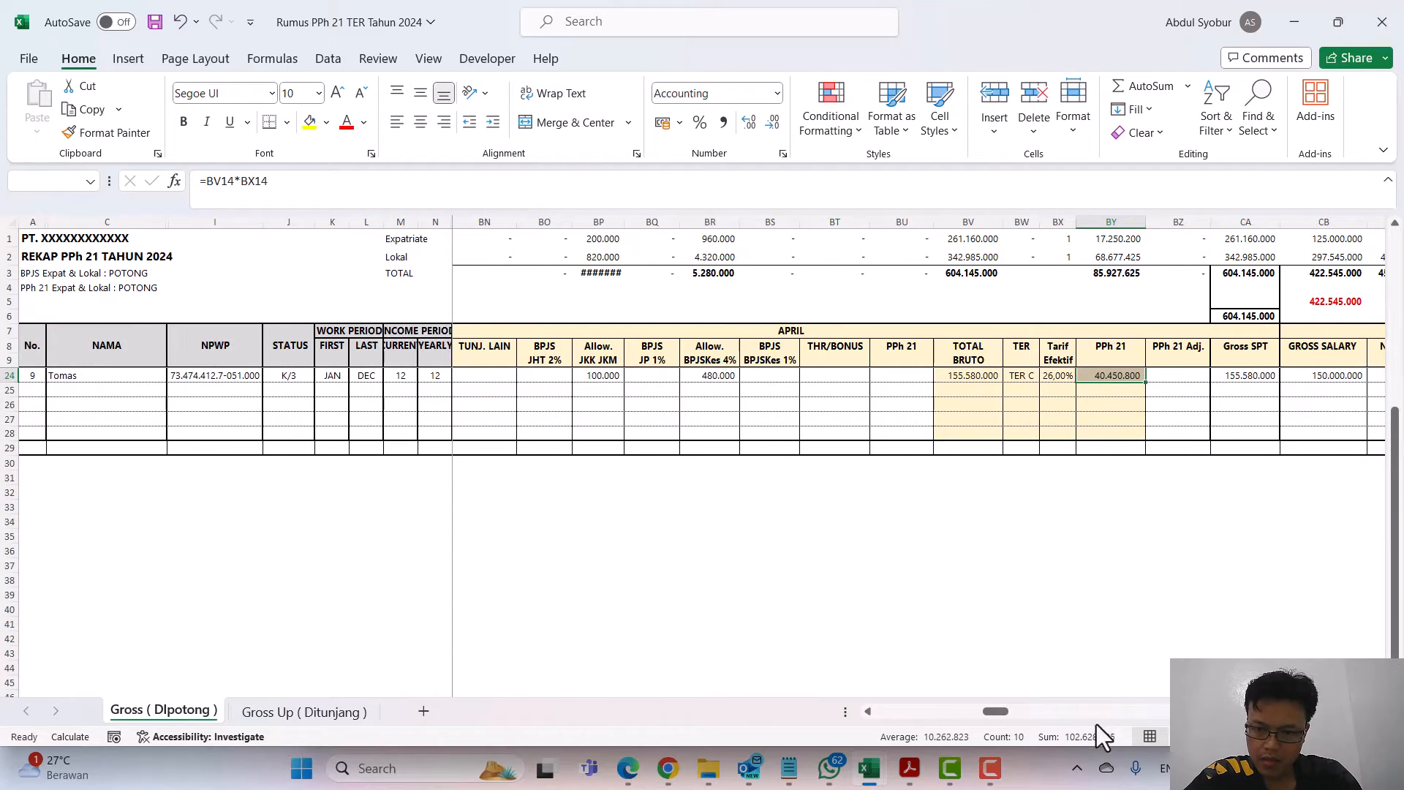
{"action": "scroll", "coordinate": [1090, 527], "scroll_direction": "up", "scroll_amount": 5}
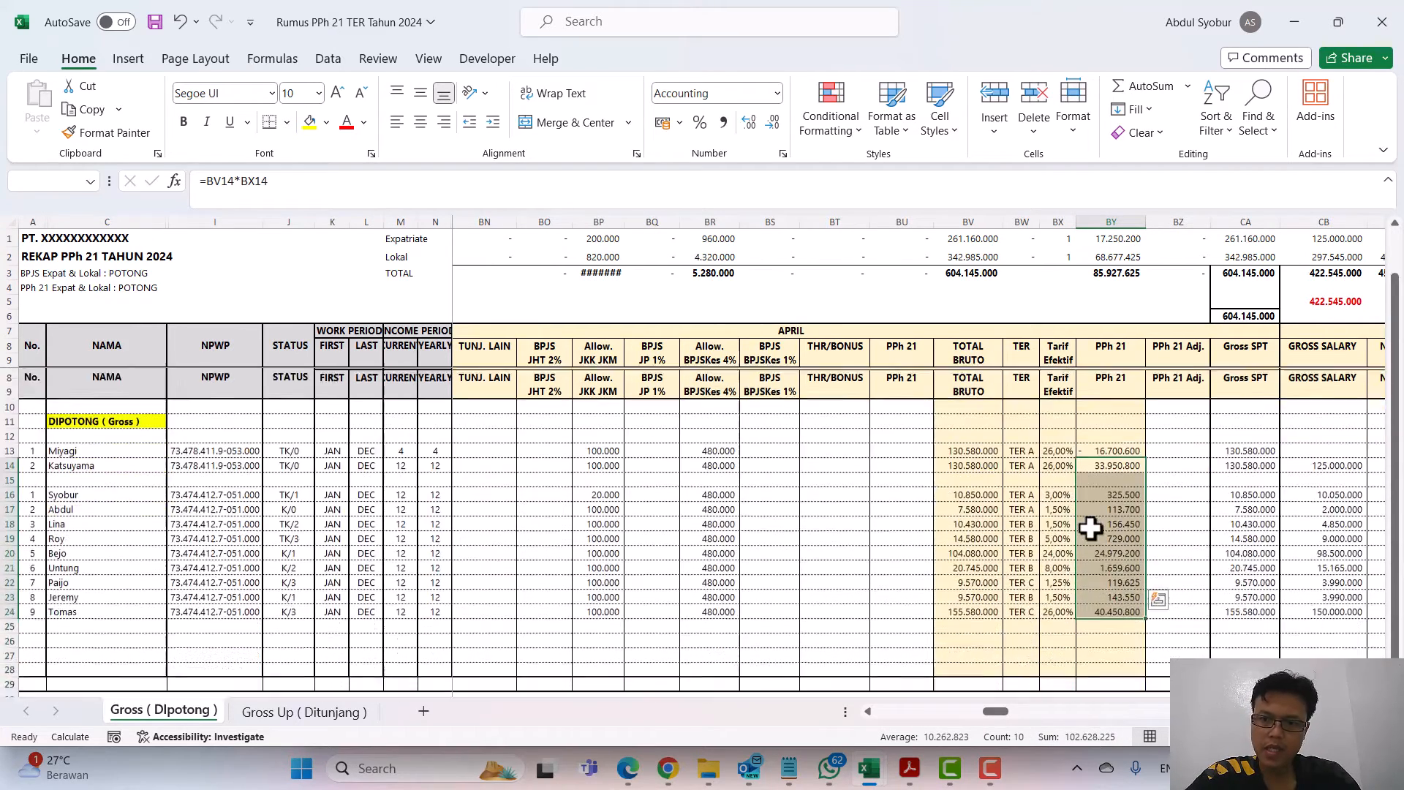
Step: Select the April PPh 21 amounts in BY13:BY24 to read the sum including row 13, and return to BY13
{"action": "left_click", "coordinate": [1117, 419]}
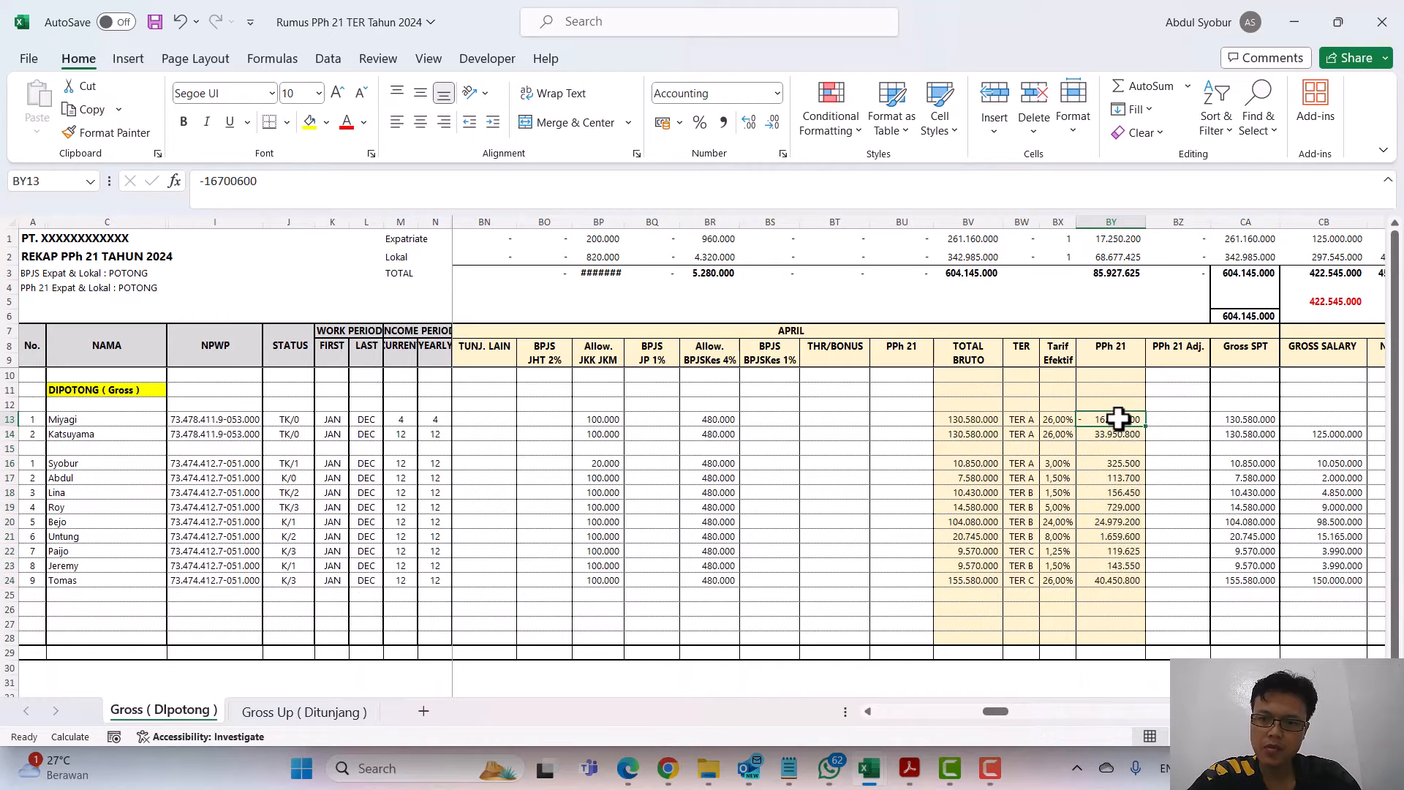
{"action": "key", "text": "ctrl+shift+Down"}
{"action": "key", "text": "ctrl+shift+Down"}
{"action": "key", "text": "ctrl+shift+Down"}
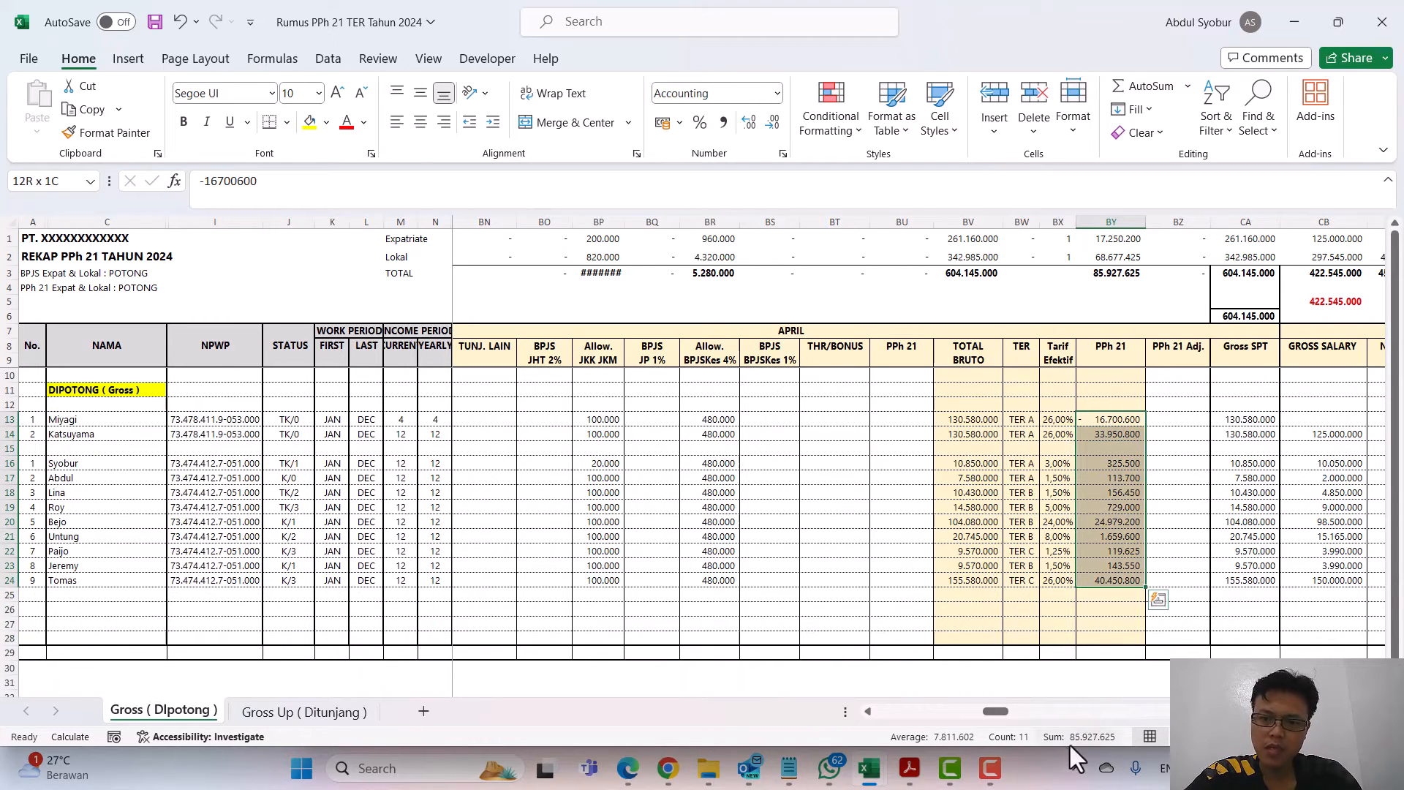
{"action": "left_click", "coordinate": [1093, 388]}
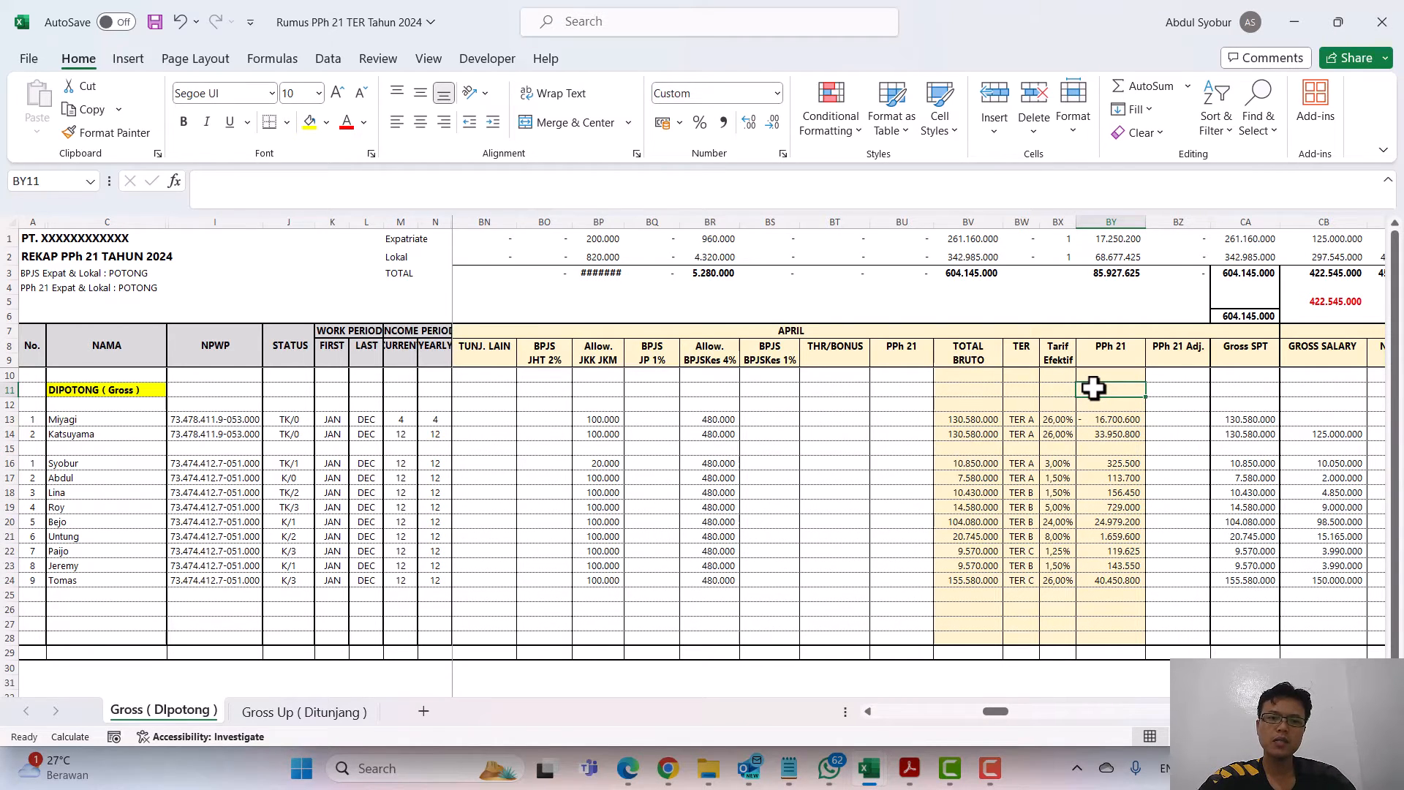
{"action": "key", "text": "Down"}
{"action": "key", "text": "Down"}
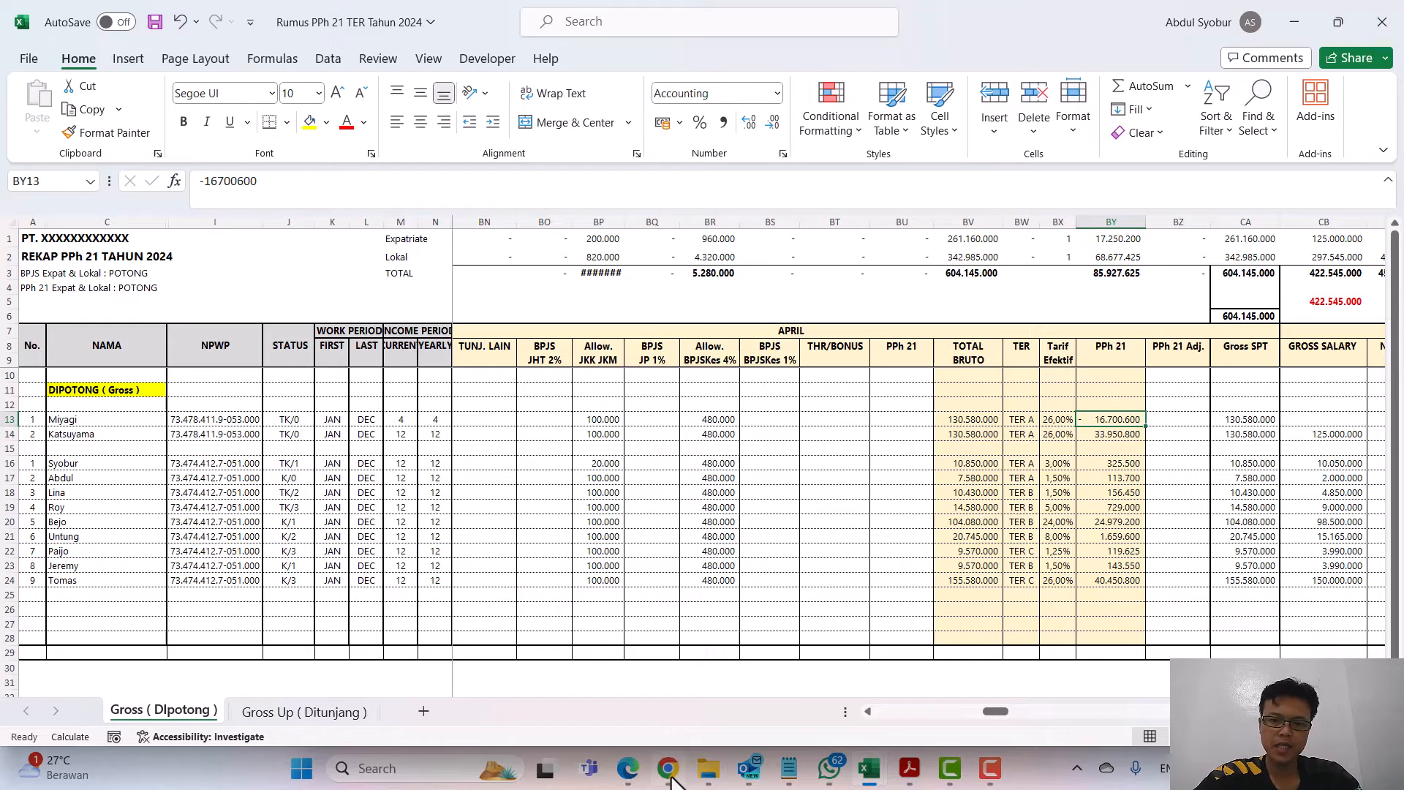
Step: Switch to e-Bupot in Chrome and review the Tahunan A1 form from the recipient's identity to the signatory section
{"action": "mouse_move", "coordinate": [674, 782]}
{"action": "left_click", "coordinate": [644, 701]}
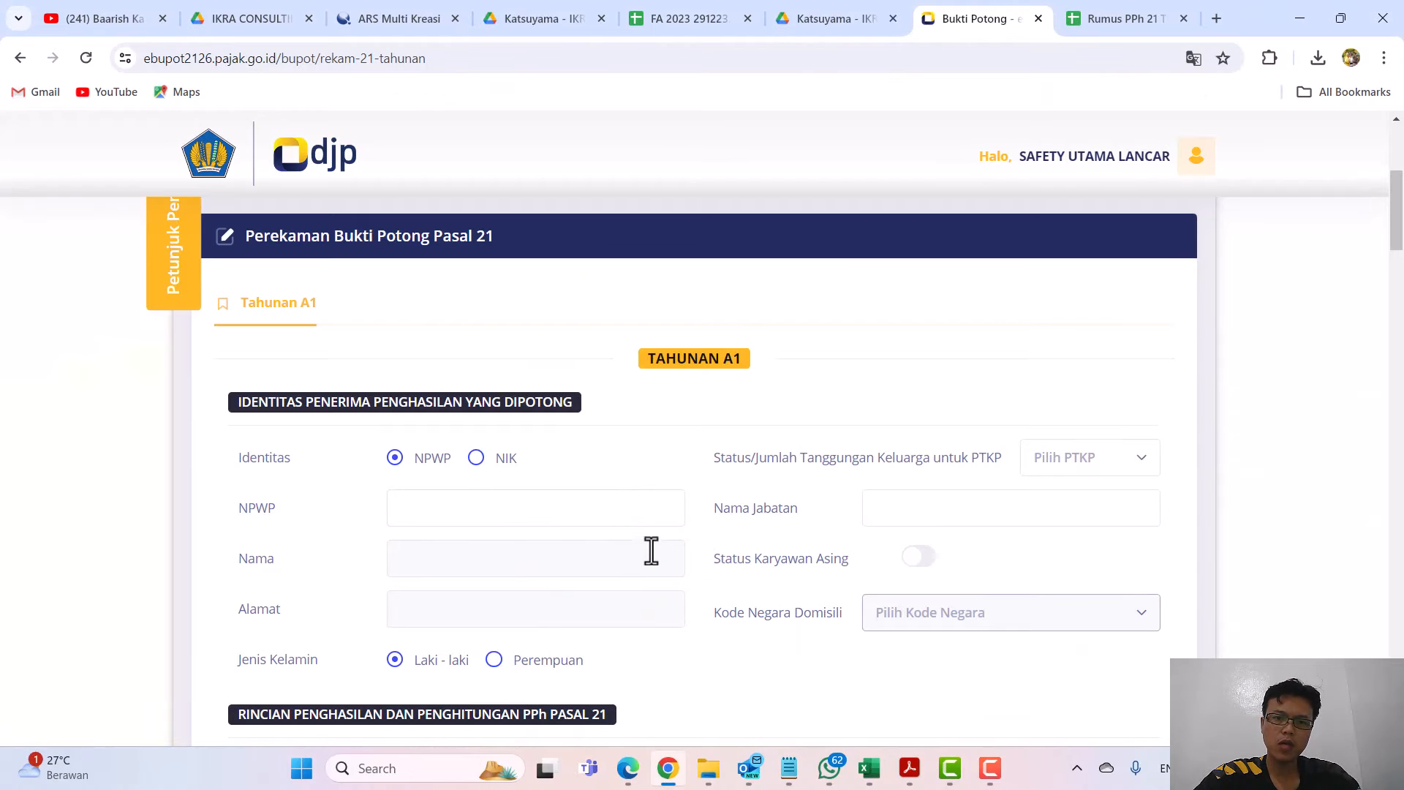
{"action": "scroll", "coordinate": [647, 548], "scroll_direction": "down", "scroll_amount": 15}
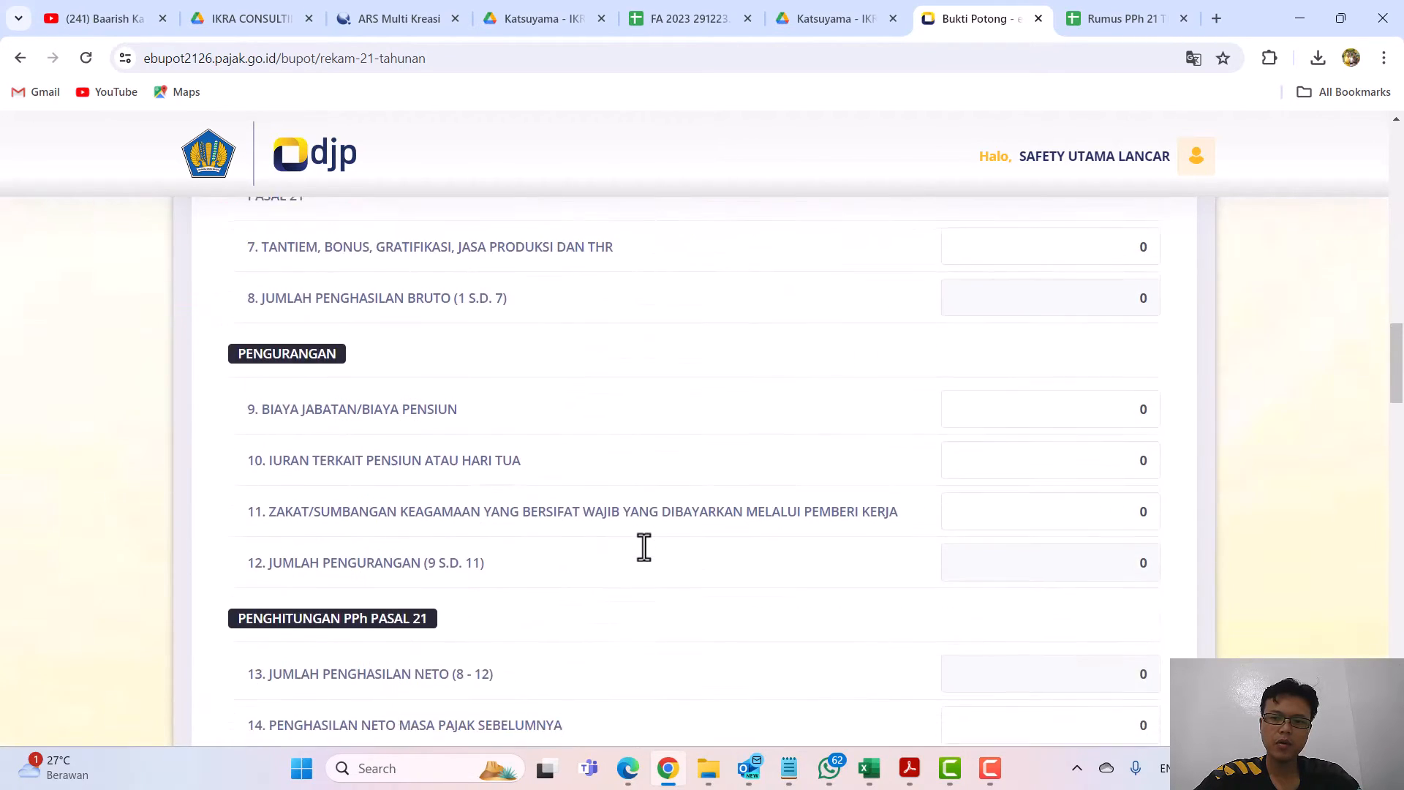
{"action": "scroll", "coordinate": [644, 547], "scroll_direction": "down", "scroll_amount": 20}
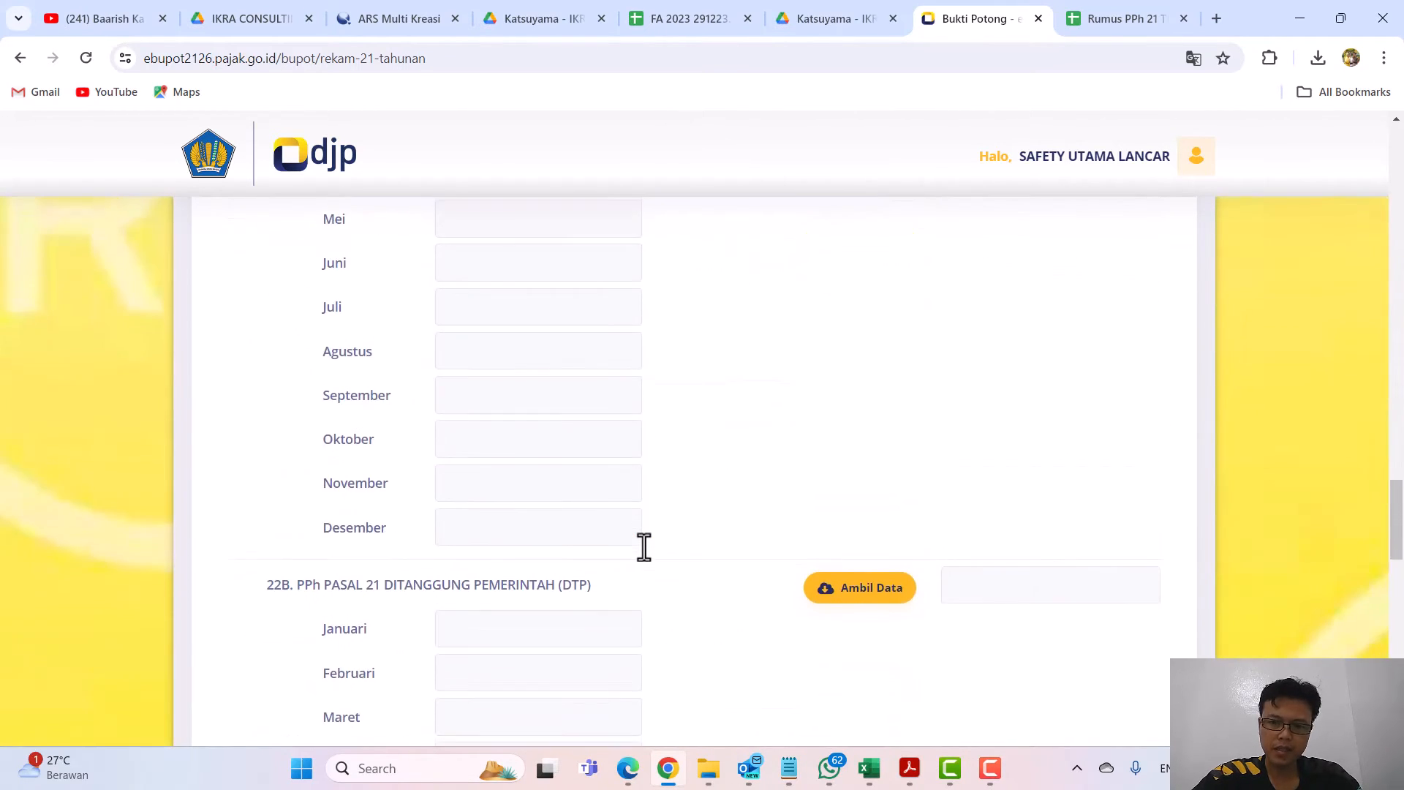
{"action": "scroll", "coordinate": [643, 547], "scroll_direction": "down", "scroll_amount": 20}
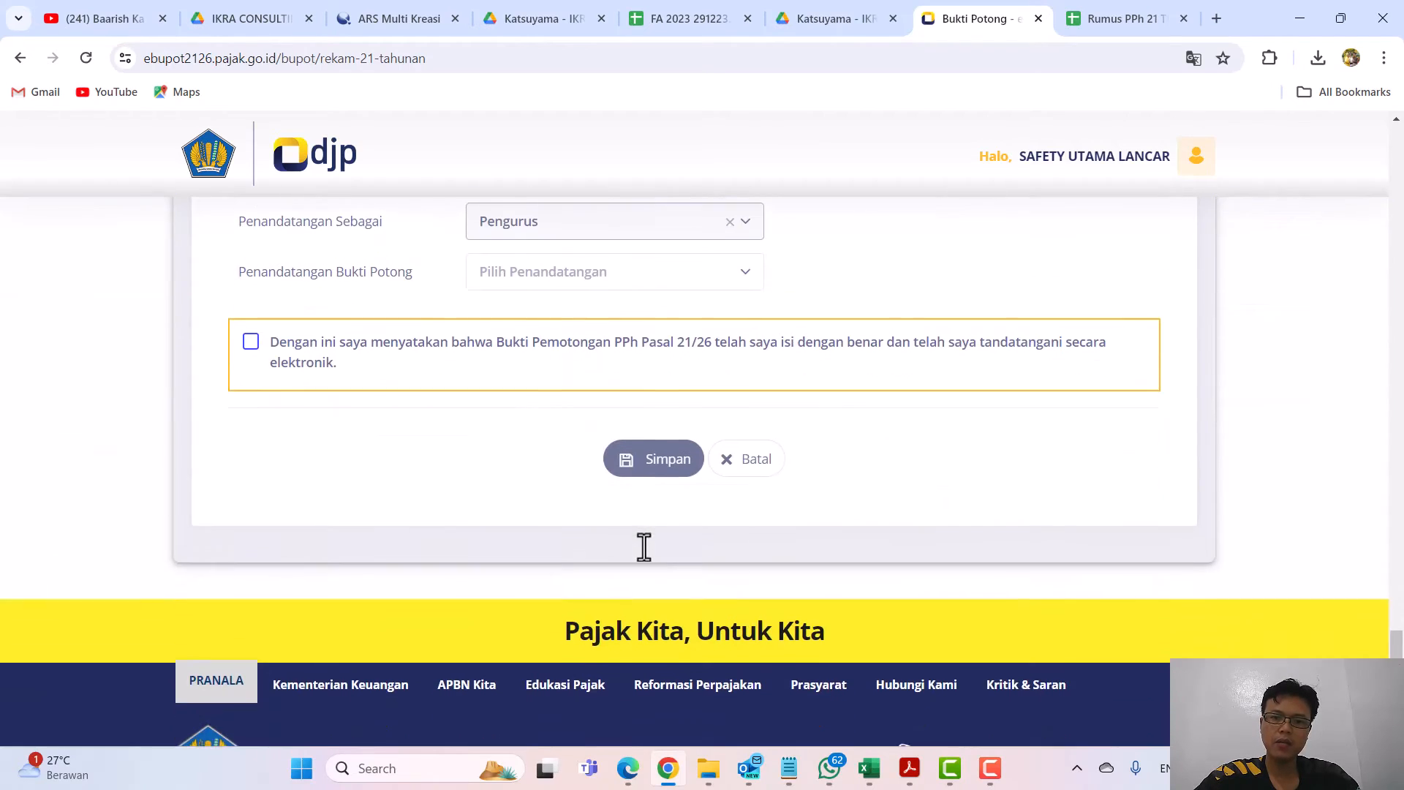
{"action": "scroll", "coordinate": [644, 547], "scroll_direction": "up", "scroll_amount": 15}
{"action": "key", "text": "alt+Tab"}
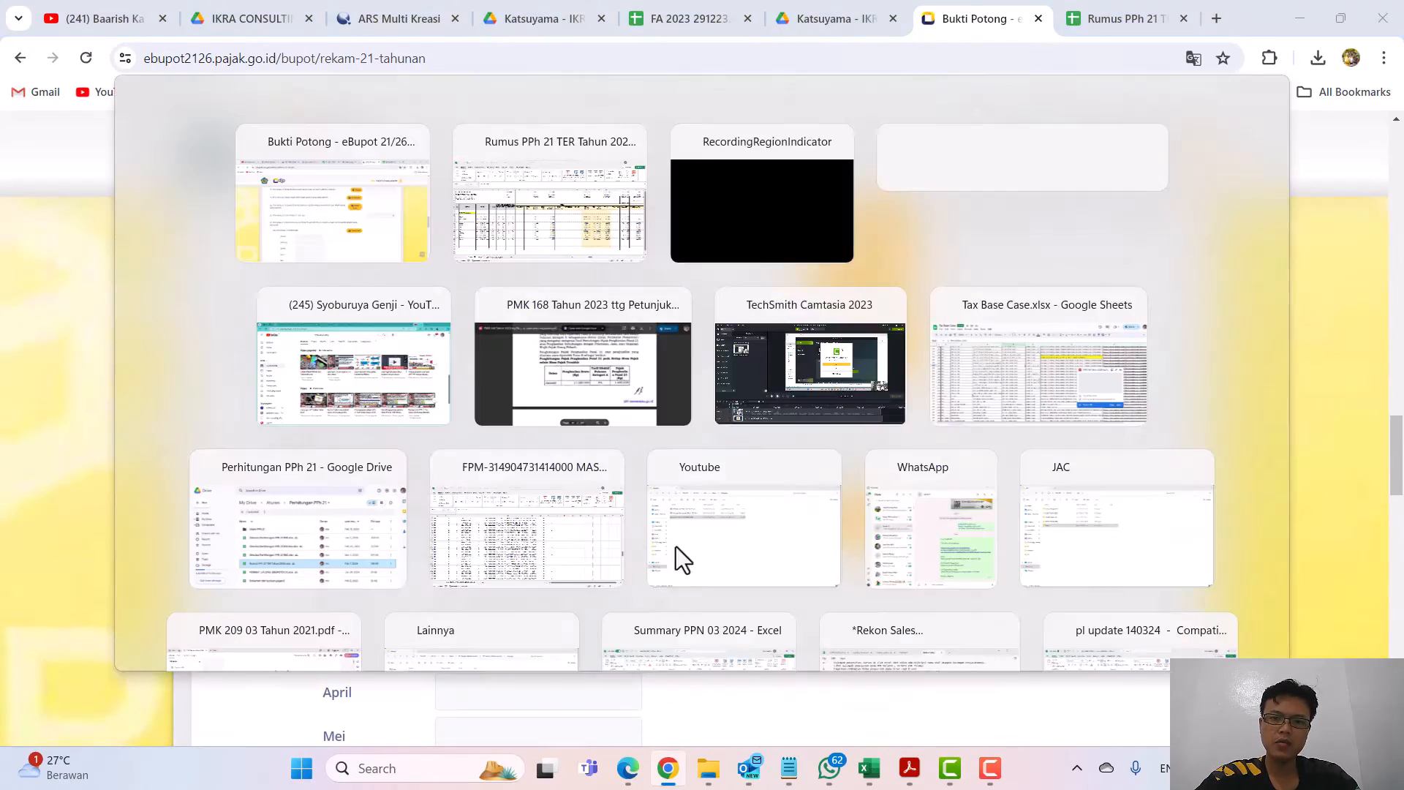
Step: Switch to the Rumus PPh 21 TER workbook in Excel and check the formula of the yearly PPh 21 total in HG13
{"action": "key", "text": "Right"}
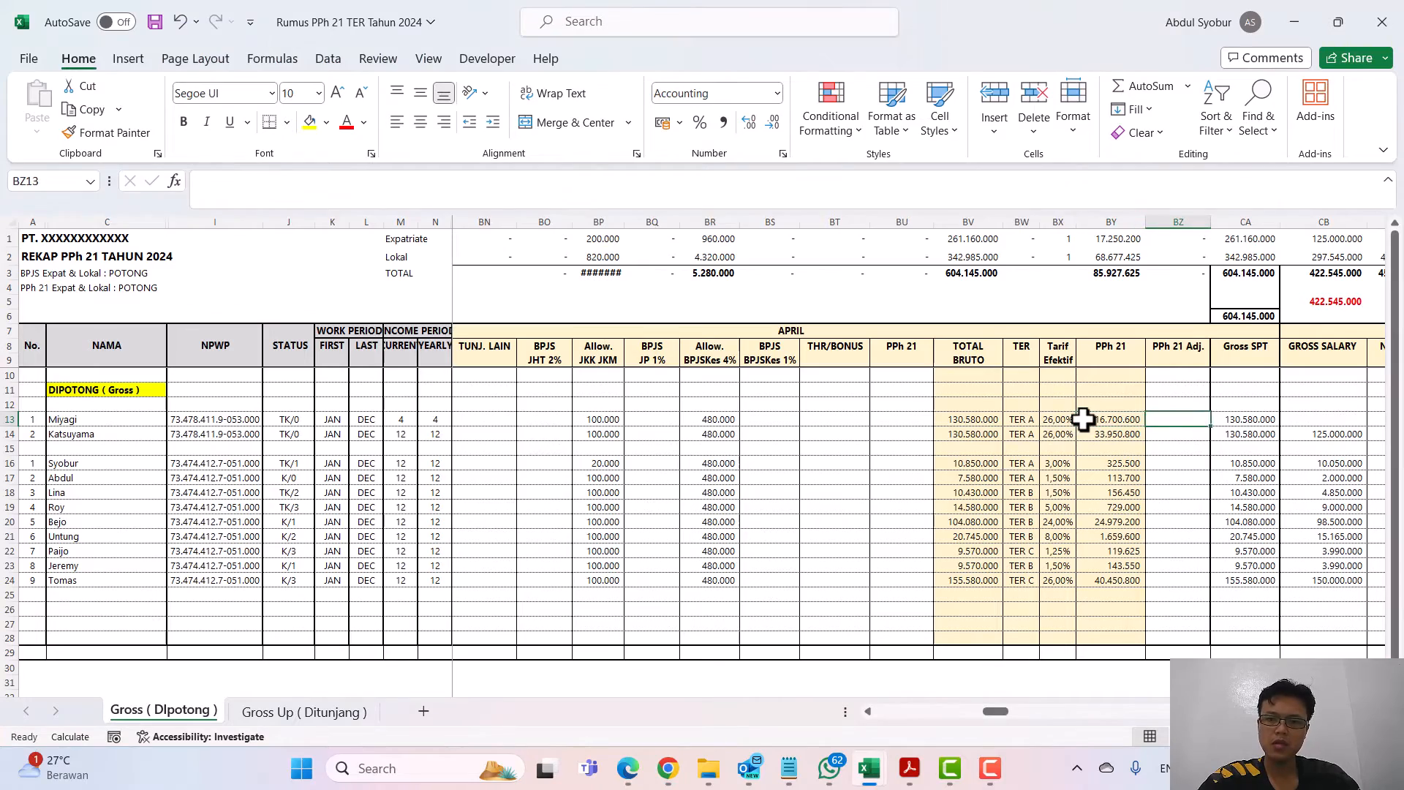
{"action": "key", "text": "Up"}
{"action": "key", "text": "ctrl+Right"}
{"action": "key", "text": "Down"}
{"action": "key", "text": "ctrl+Left"}
{"action": "key", "text": "Left"}
{"action": "key", "text": "Left"}
{"action": "key", "text": "Left"}
{"action": "key", "text": "Left"}
{"action": "key", "text": "Left"}
{"action": "key", "text": "Left"}
{"action": "key", "text": "Left"}
{"action": "key", "text": "Left"}
{"action": "key", "text": "Left"}
{"action": "key", "text": "Left"}
{"action": "key", "text": "Left"}
{"action": "key", "text": "Left"}
{"action": "key", "text": "Left"}
{"action": "key", "text": "Left"}
{"action": "key", "text": "Left"}
{"action": "key", "text": "Left"}
{"action": "key", "text": "Left"}
{"action": "key", "text": "Left"}
{"action": "key", "text": "Left"}
{"action": "key", "text": "Left"}
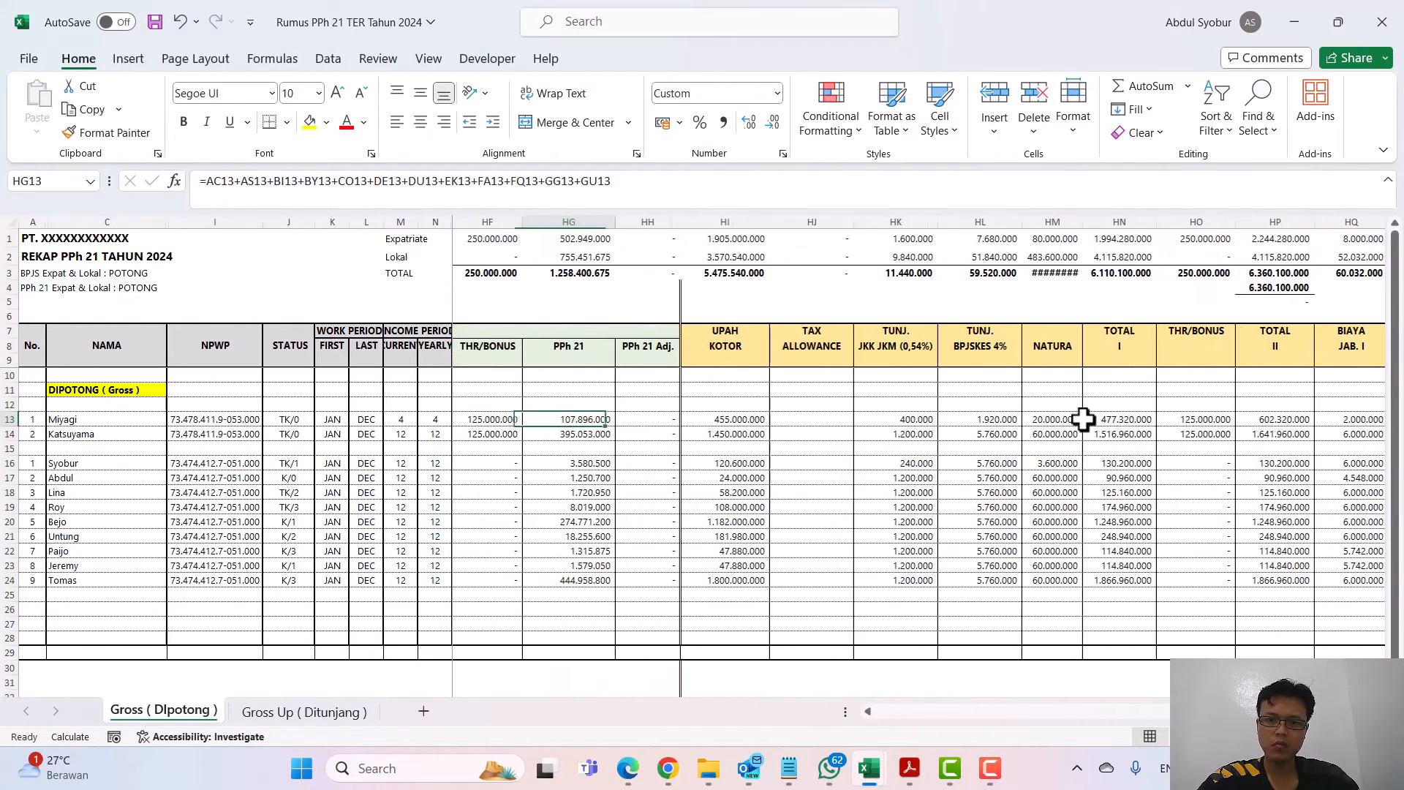
Step: Move to the annual calculation at HJ13, view items 17 to 22 of the e-Bupot A1 form, and return to the workbook
{"action": "key", "text": "Right"}
{"action": "key", "text": "Right"}
{"action": "key", "text": "Right"}
{"action": "key", "text": "alt+Tab"}
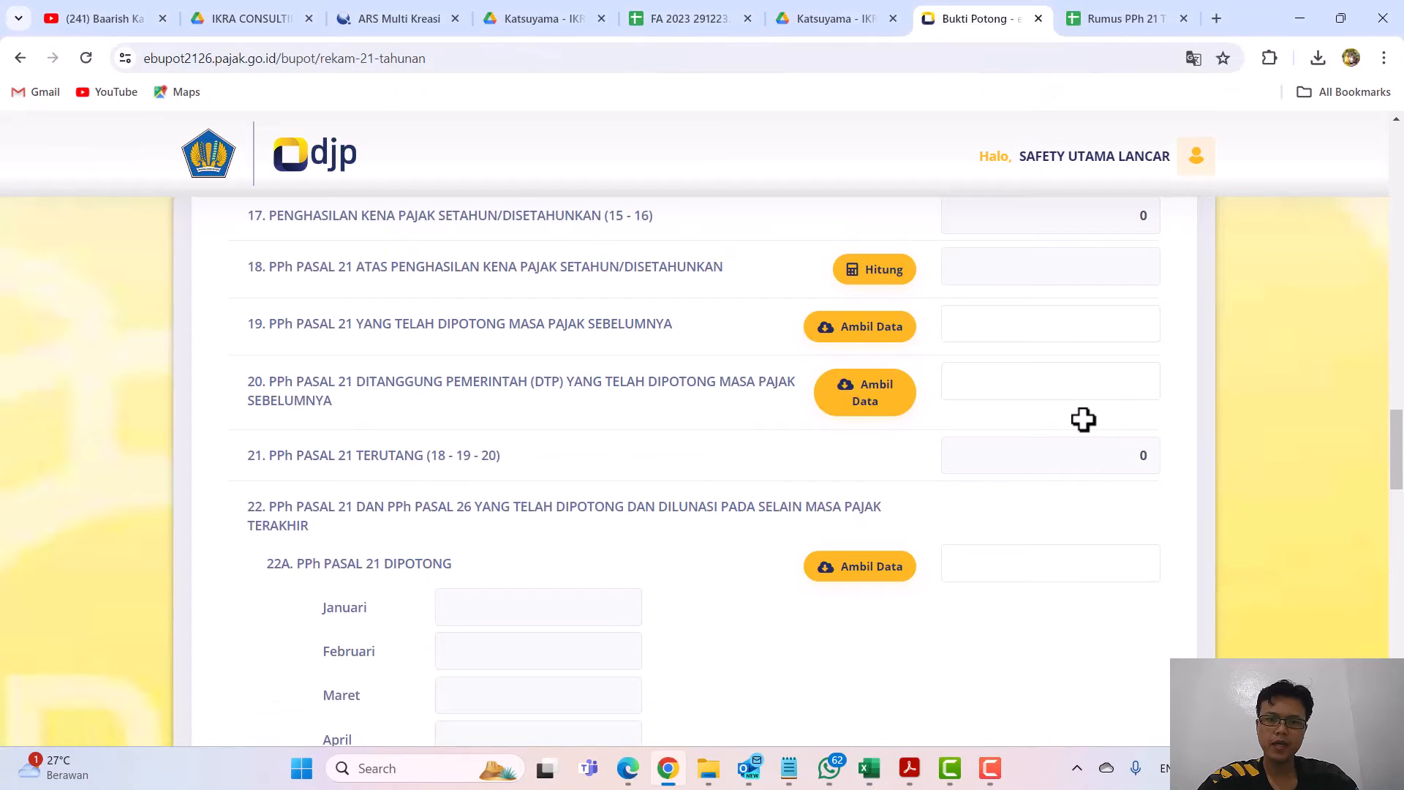
{"action": "key", "text": "alt+Tab"}
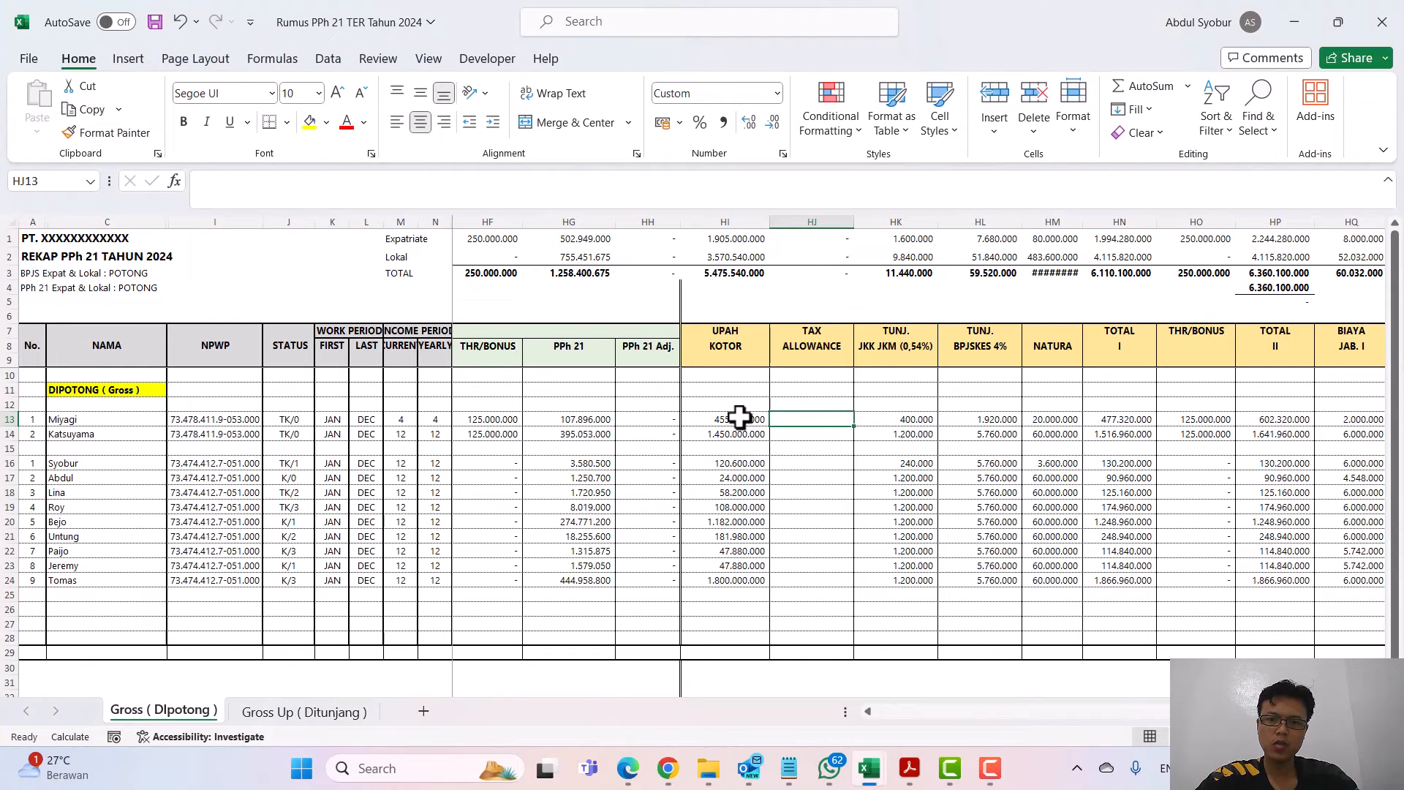
Step: Check the first expatriate's annual income components in row 13, from the JKK JKM allowance in HK13 to Total II in HP13
{"action": "left_click", "coordinate": [907, 415]}
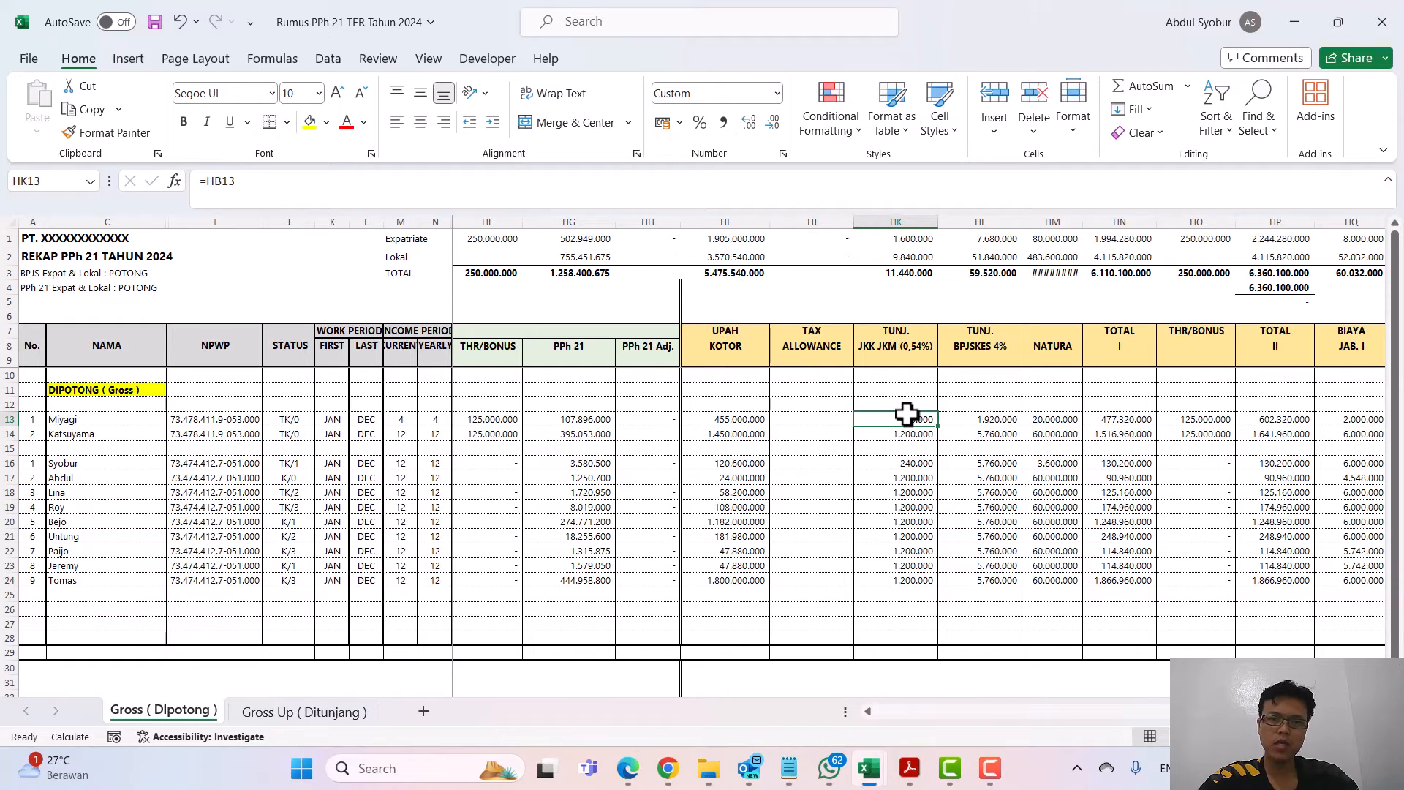
{"action": "key", "text": "Right"}
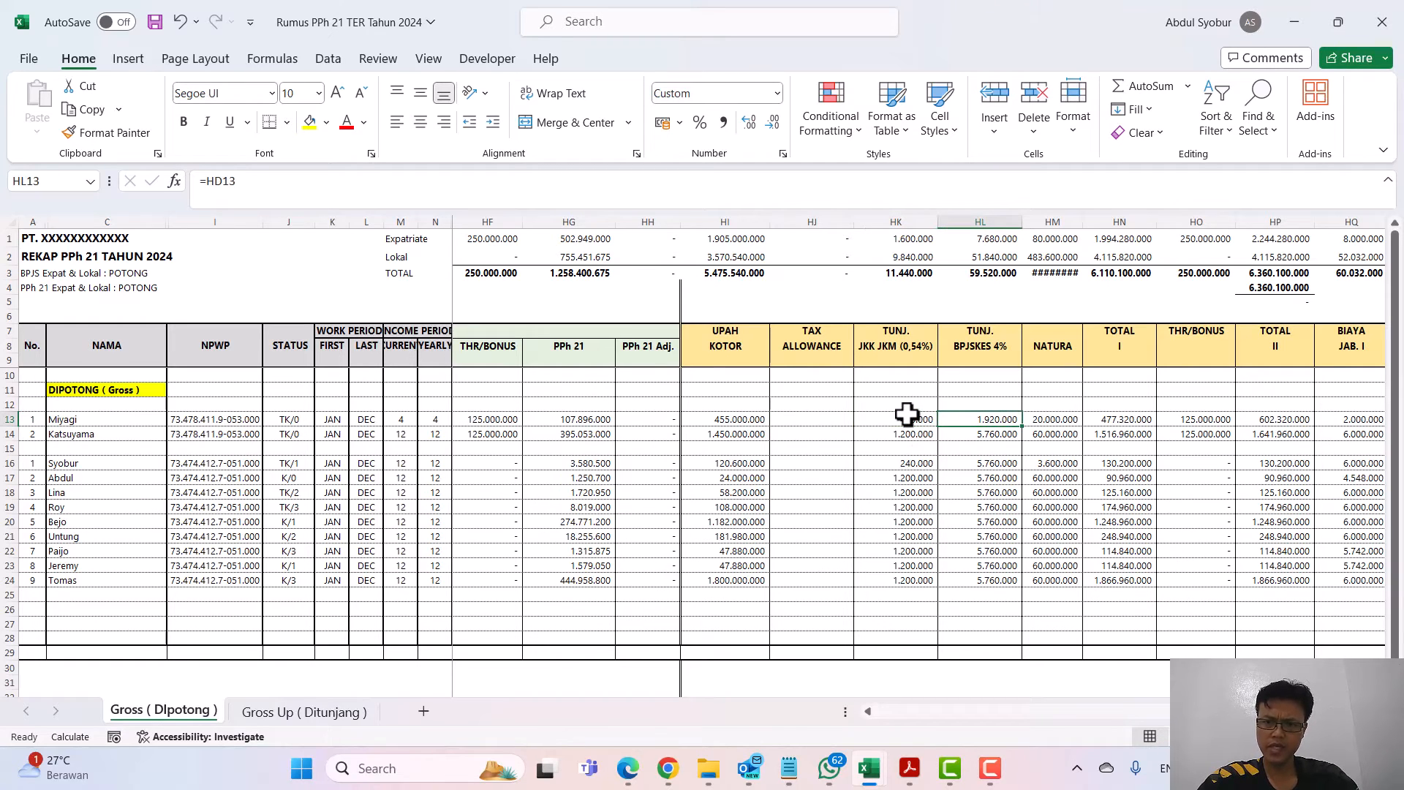
{"action": "key", "text": "Right"}
{"action": "key", "text": "Right"}
{"action": "key", "text": "Right"}
{"action": "key", "text": "Right"}
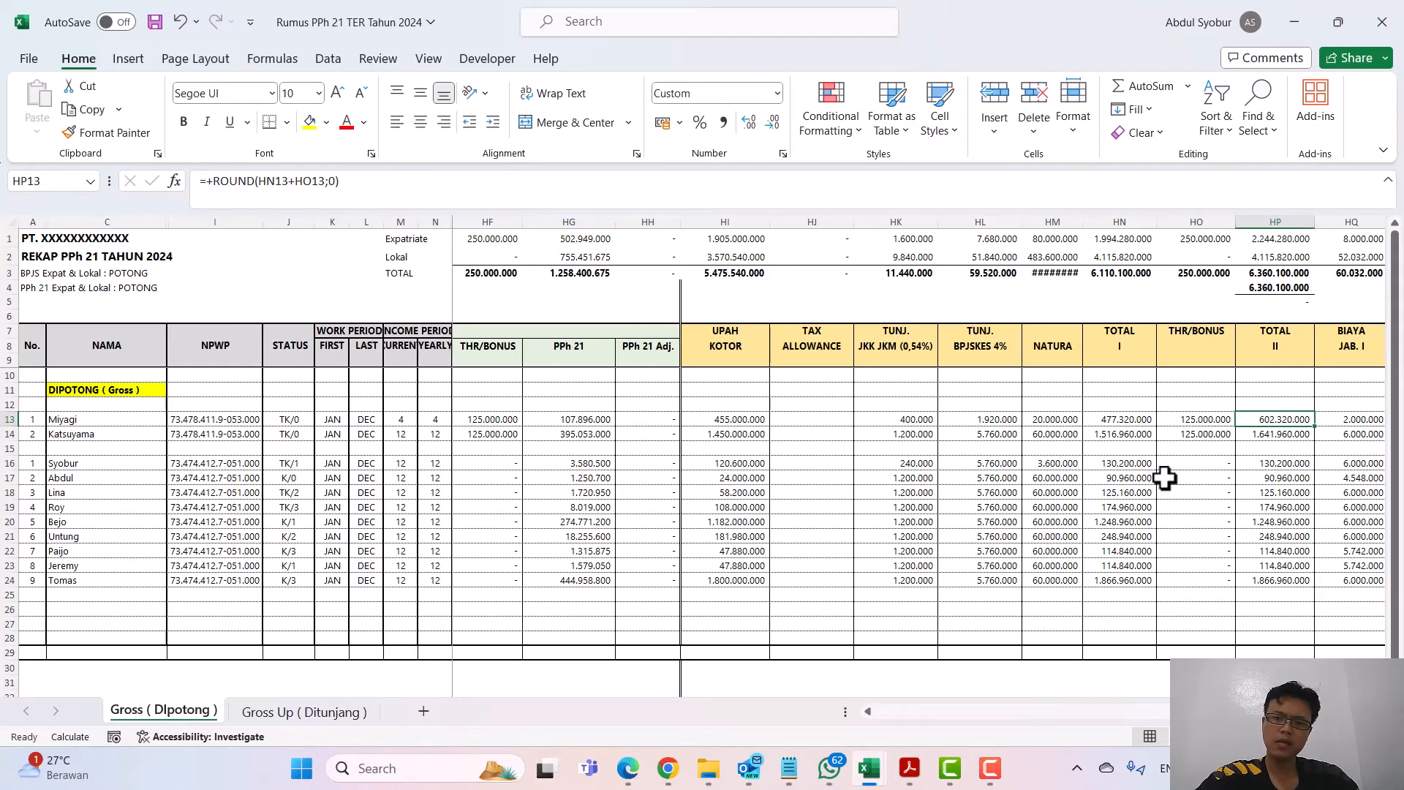
Step: Check the formulas for PPh TER Setor Negara in IF13 and PPh Terhutang in IE13
{"action": "scroll", "coordinate": [1164, 478], "scroll_direction": "right", "scroll_amount": 3}
{"action": "scroll", "coordinate": [1164, 478], "scroll_direction": "right", "scroll_amount": 9}
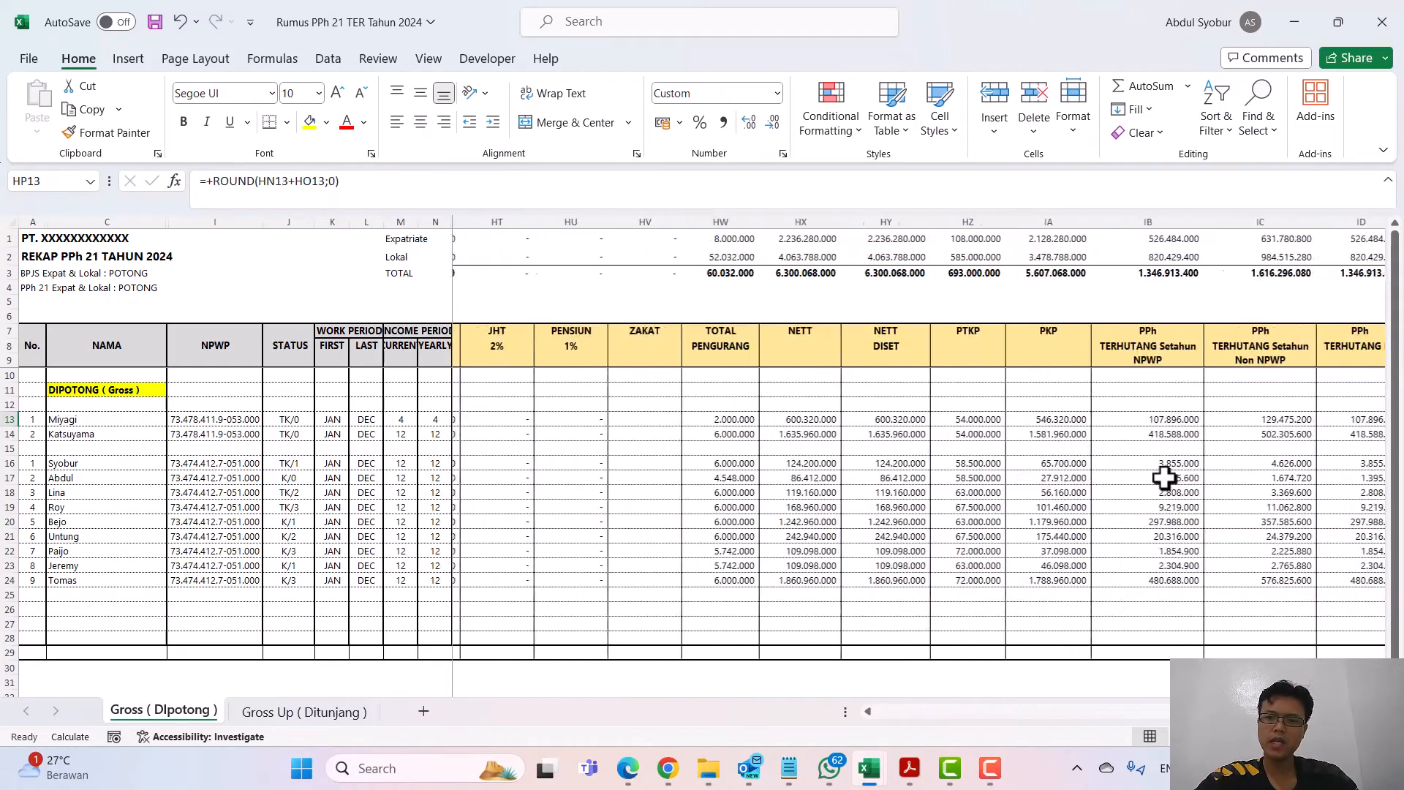
{"action": "scroll", "coordinate": [1164, 478], "scroll_direction": "right", "scroll_amount": 1}
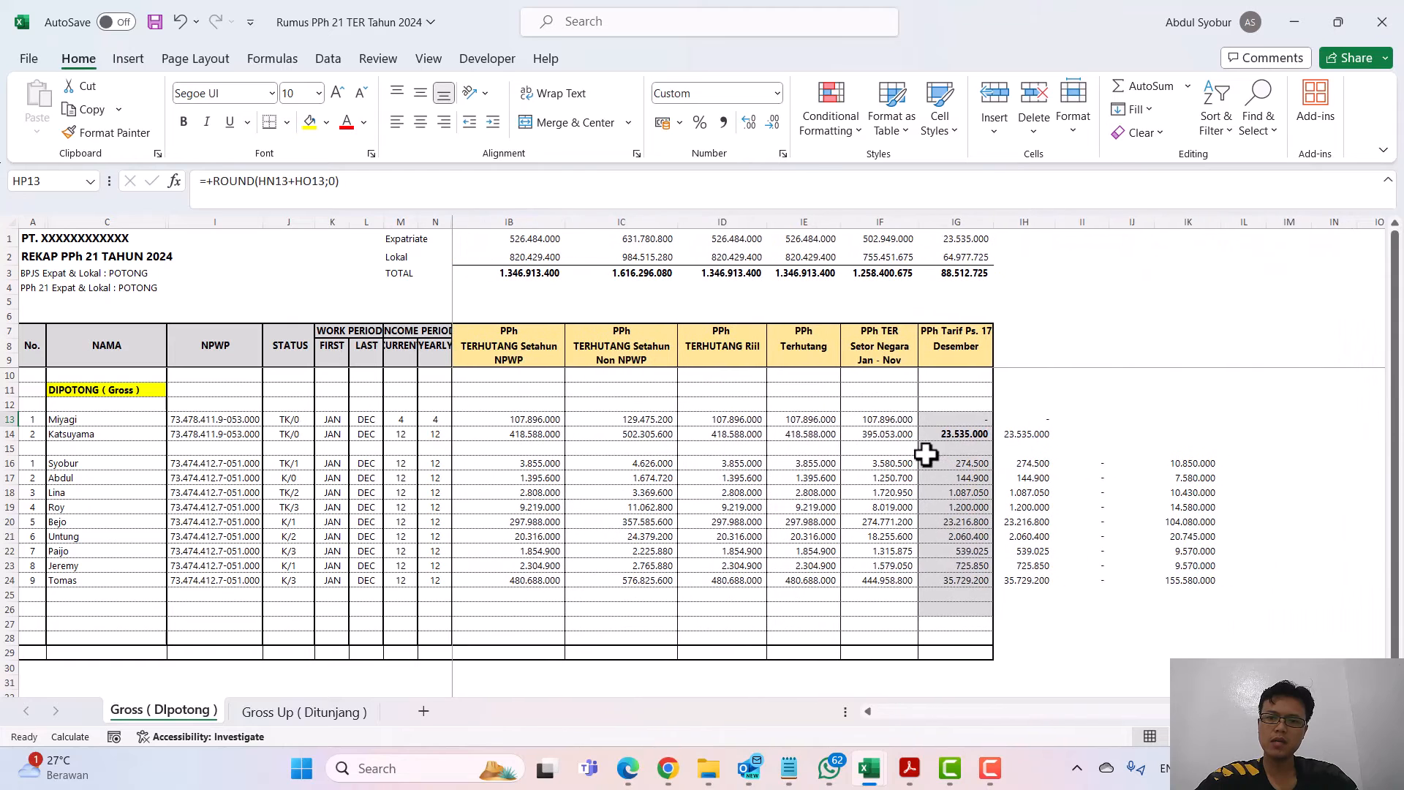
{"action": "left_click", "coordinate": [882, 422]}
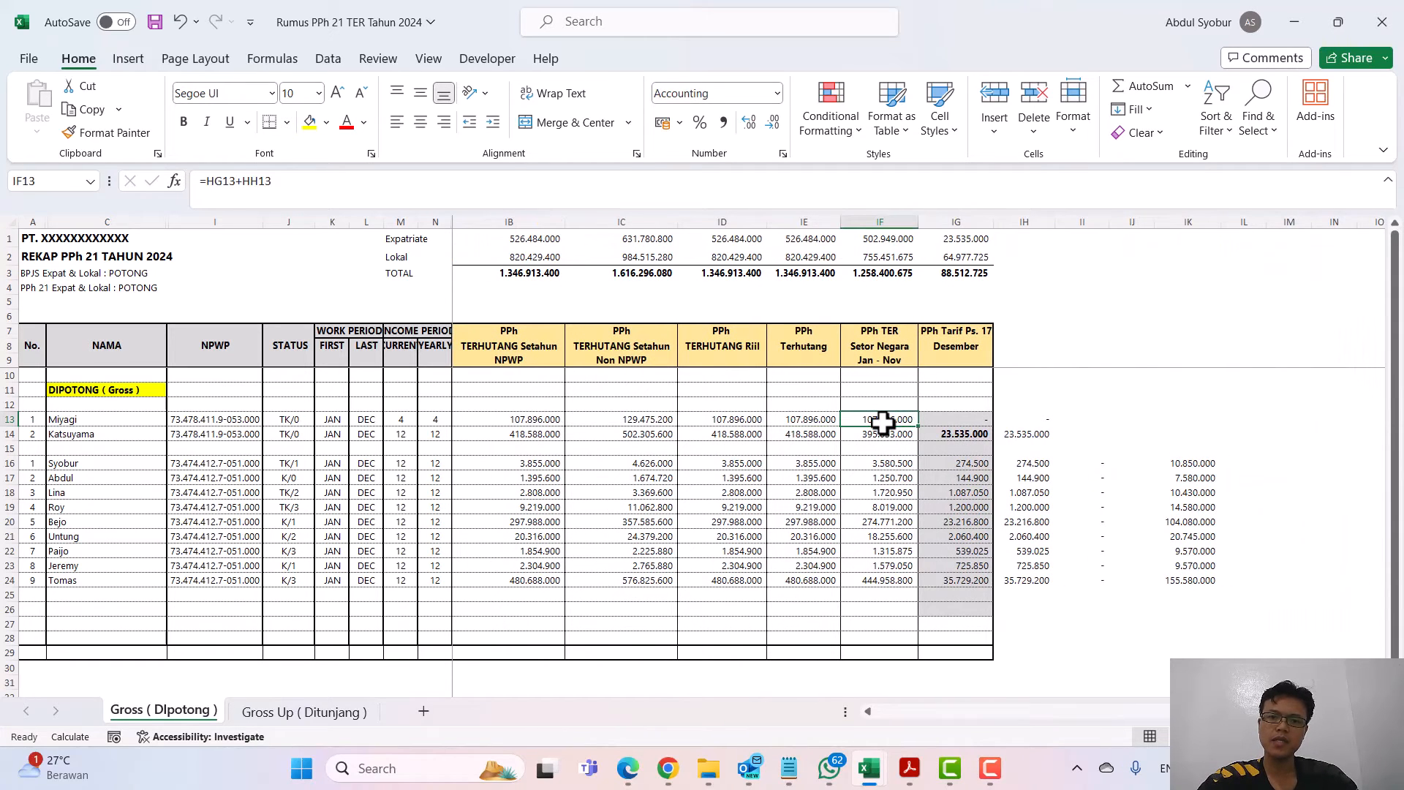
{"action": "key", "text": "Left"}
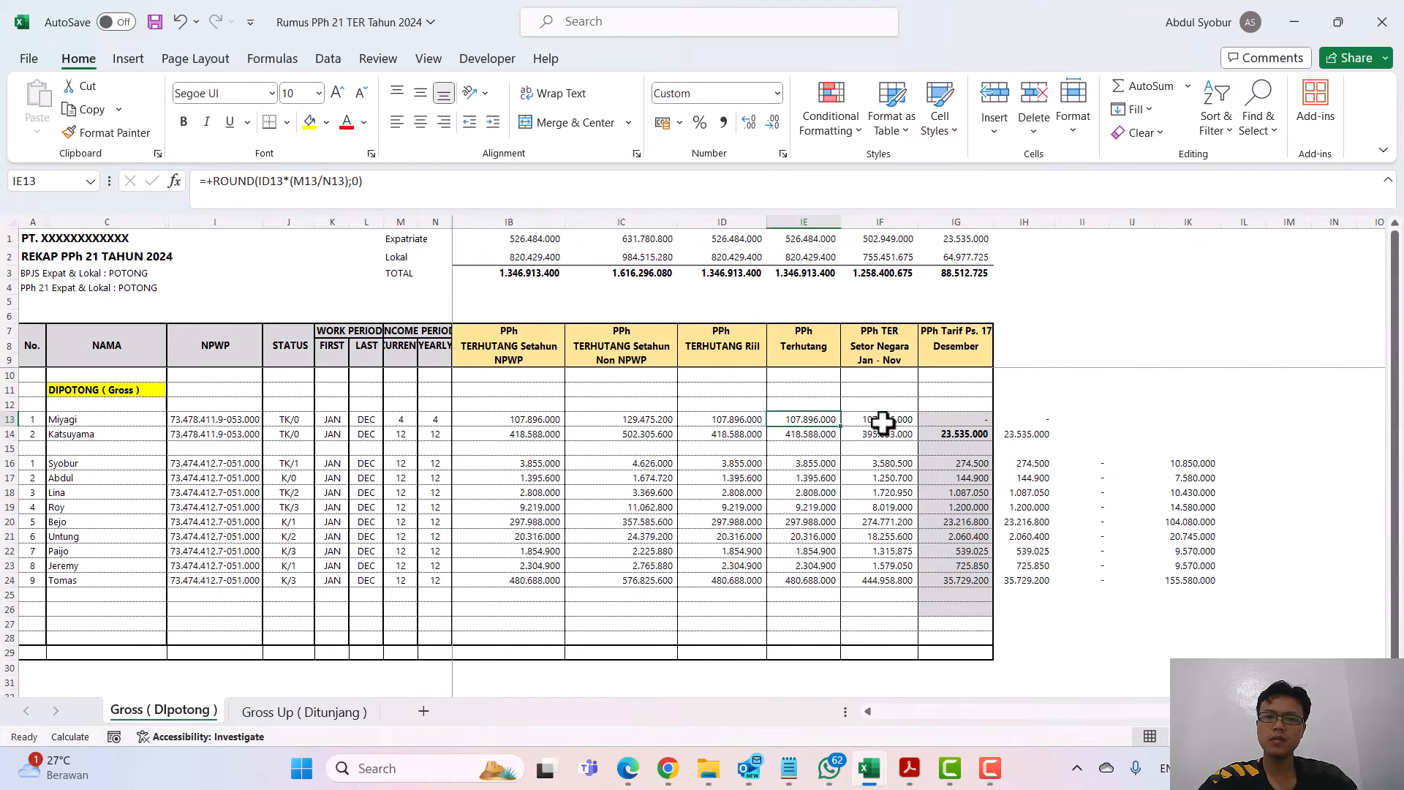
Step: Trace row 13 backwards from PPh Terhutang through PKP, PTKP and Biaya Jabatan to Upah Kotor in HI13
{"action": "key", "text": "Left"}
{"action": "key", "text": "Left"}
{"action": "key", "text": "Left"}
{"action": "key", "text": "Left"}
{"action": "key", "text": "Left"}
{"action": "key", "text": "Left"}
{"action": "key", "text": "Left"}
{"action": "key", "text": "Left"}
{"action": "key", "text": "Left"}
{"action": "key", "text": "Left"}
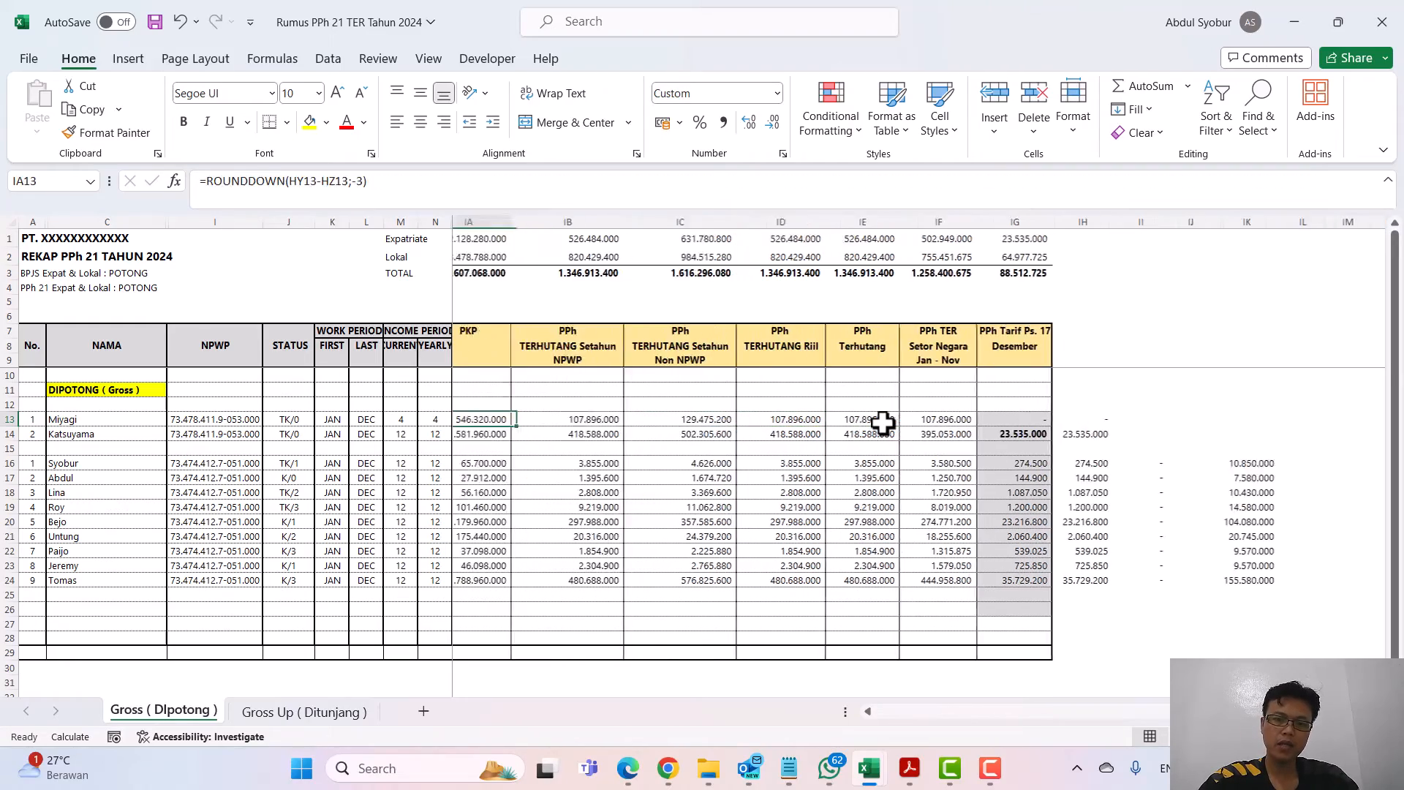
{"action": "key", "text": "Left"}
{"action": "key", "text": "Left"}
{"action": "key", "text": "Left"}
{"action": "key", "text": "Left"}
{"action": "key", "text": "Left"}
{"action": "key", "text": "Left"}
{"action": "key", "text": "Left"}
{"action": "key", "text": "Left"}
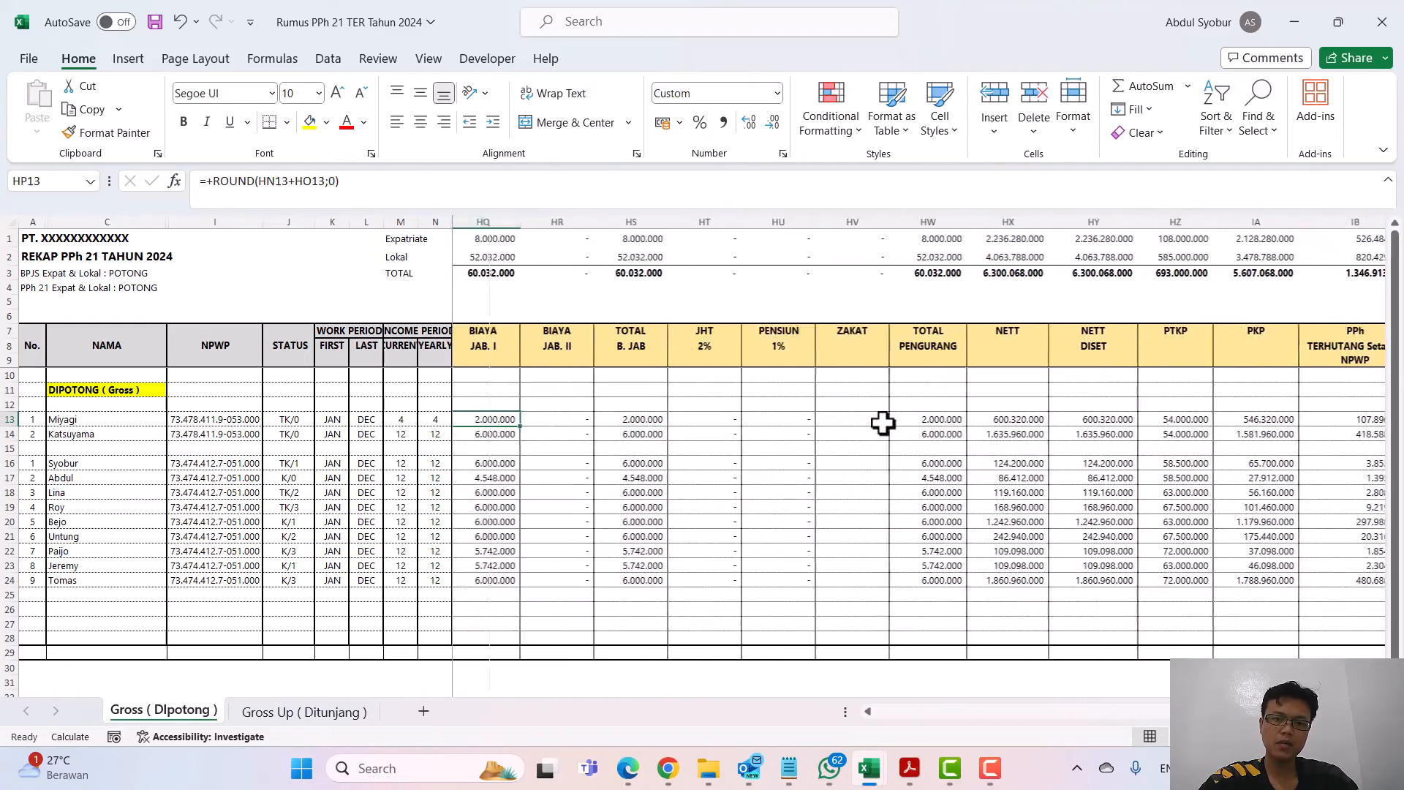
{"action": "key", "text": "Left"}
{"action": "key", "text": "Left"}
{"action": "key", "text": "Left"}
{"action": "key", "text": "Left"}
{"action": "key", "text": "Left"}
{"action": "key", "text": "Left"}
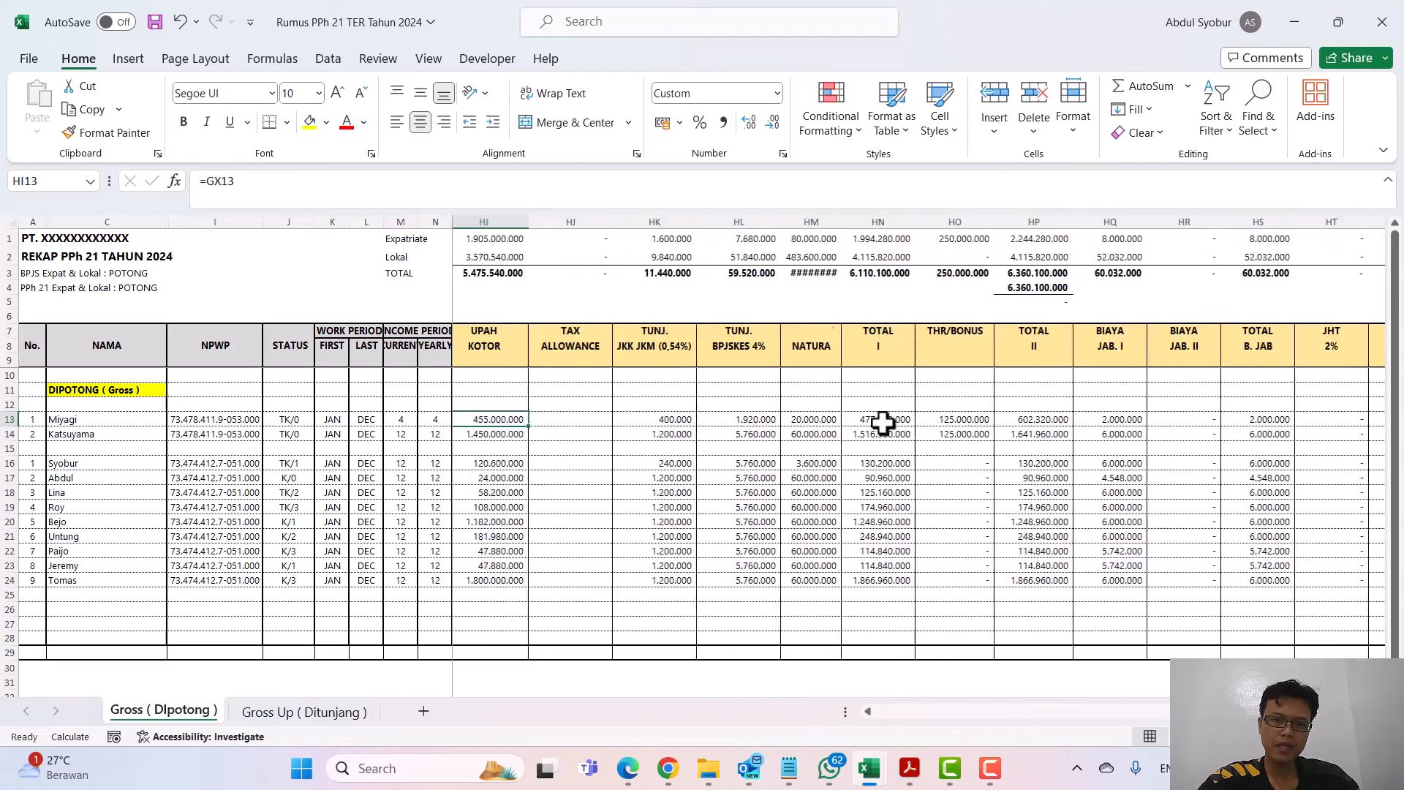
Step: Review the annual calculation in row 13 from the JKK JKM allowance through Nett Diset to PPh TER Setor Negara in IF13
{"action": "left_click", "coordinate": [882, 423]}
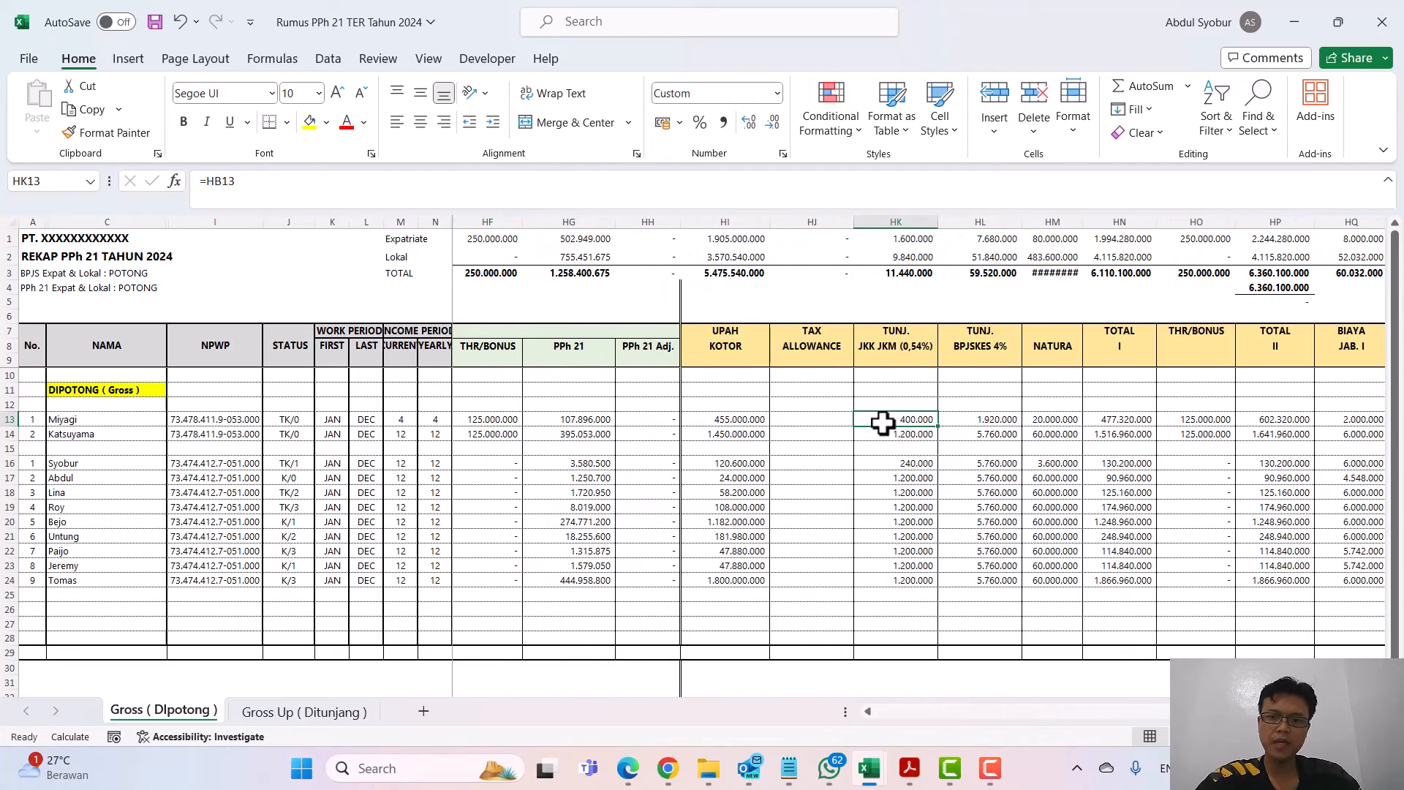
{"action": "scroll", "coordinate": [1064, 445], "scroll_direction": "right", "scroll_amount": 1}
{"action": "scroll", "coordinate": [1064, 444], "scroll_direction": "right", "scroll_amount": 1}
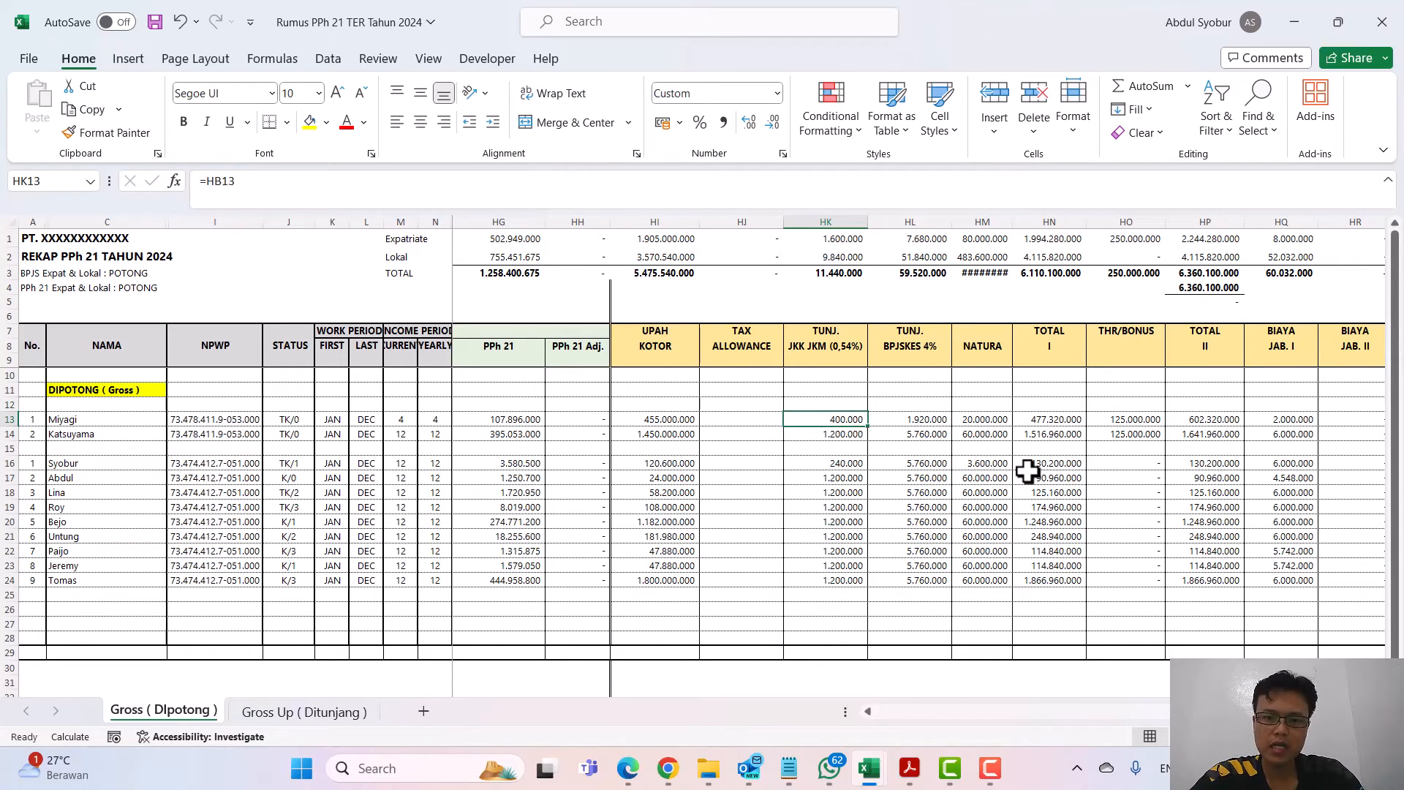
{"action": "key", "text": "ctrl+Right"}
{"action": "key", "text": "Right"}
{"action": "key", "text": "Right"}
{"action": "key", "text": "Right"}
{"action": "key", "text": "Right"}
{"action": "key", "text": "Right"}
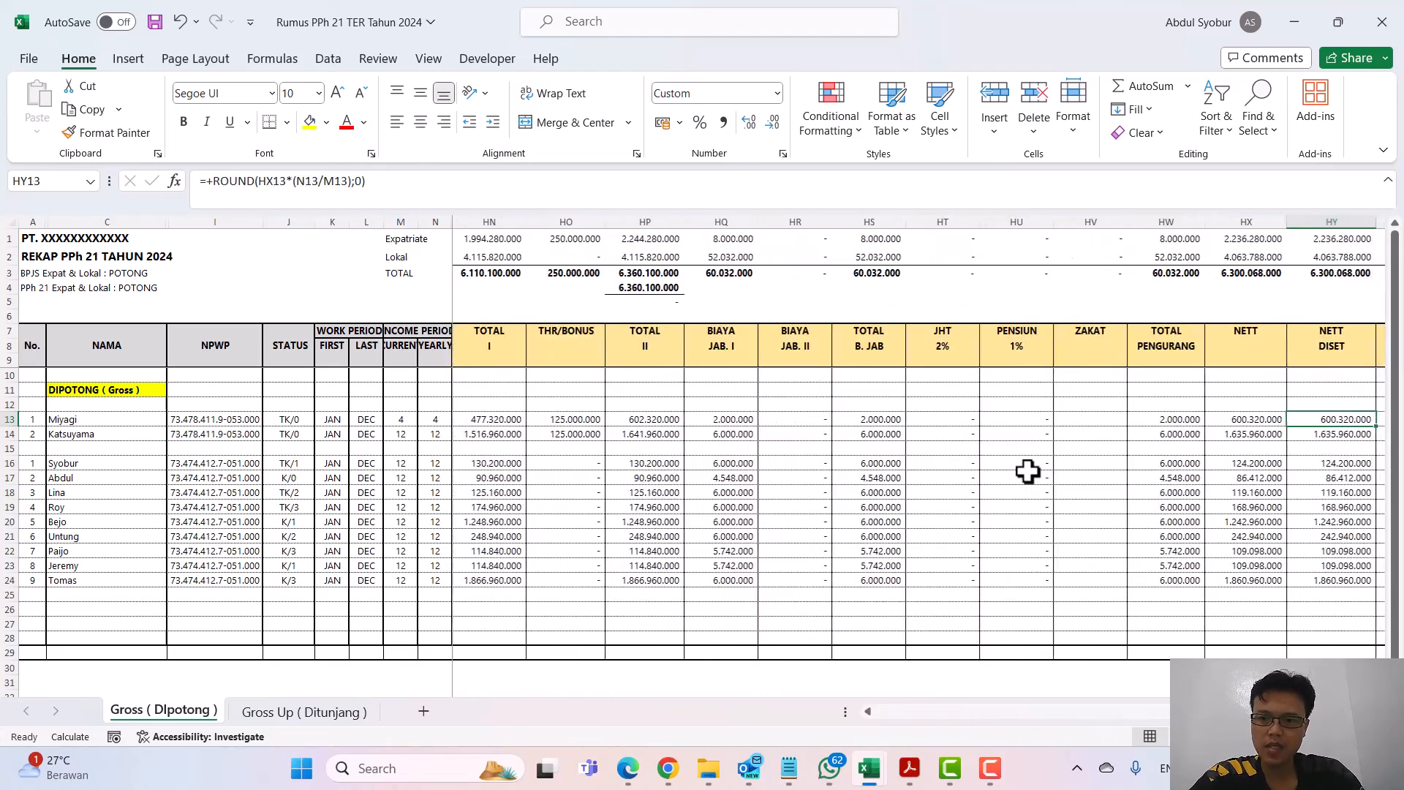
{"action": "key", "text": "Right"}
{"action": "key", "text": "Right"}
{"action": "key", "text": "Right"}
{"action": "key", "text": "Right"}
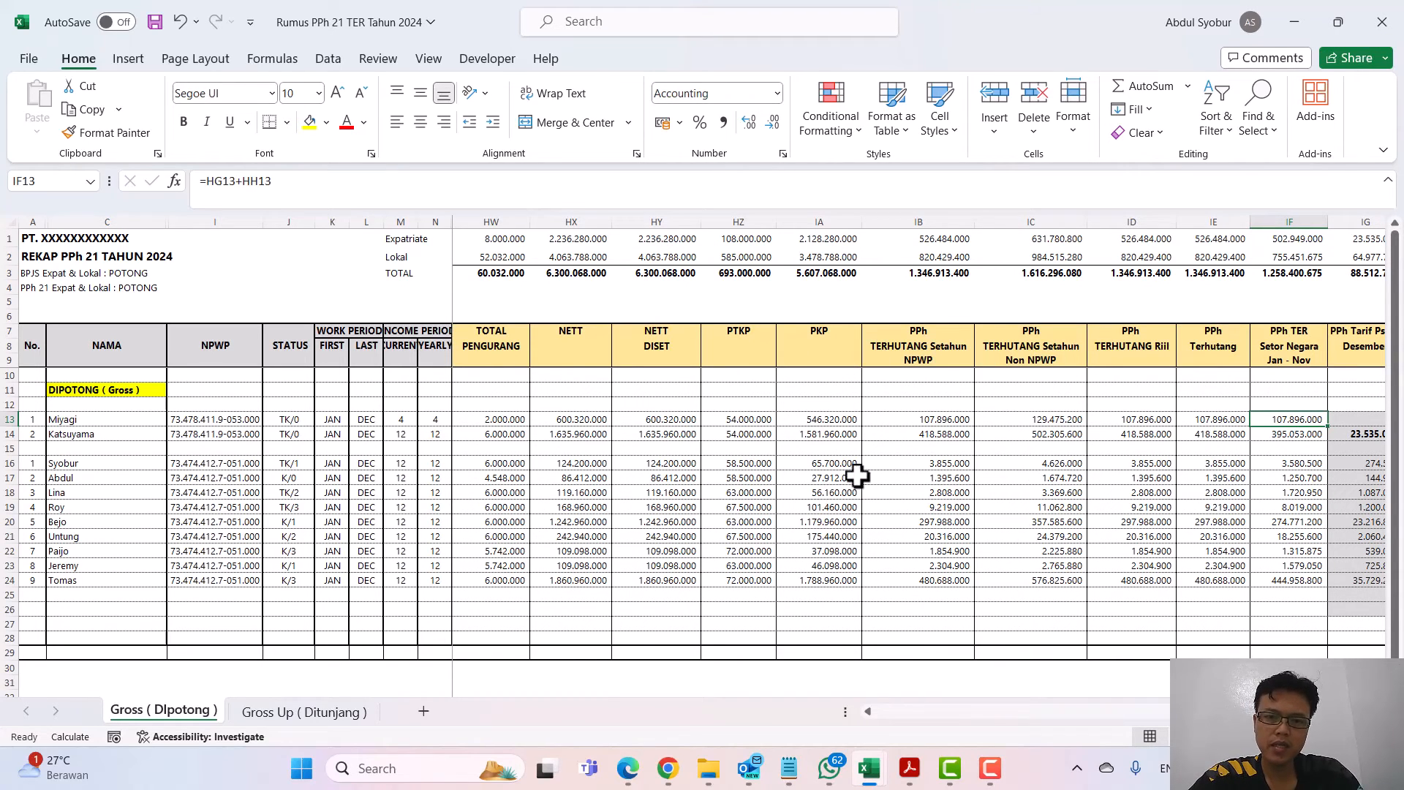
Step: Switch to the YouTube channel page in Edge to view its PPh 21 TER videos, and return to the workbook
{"action": "key", "text": "alt+Tab"}
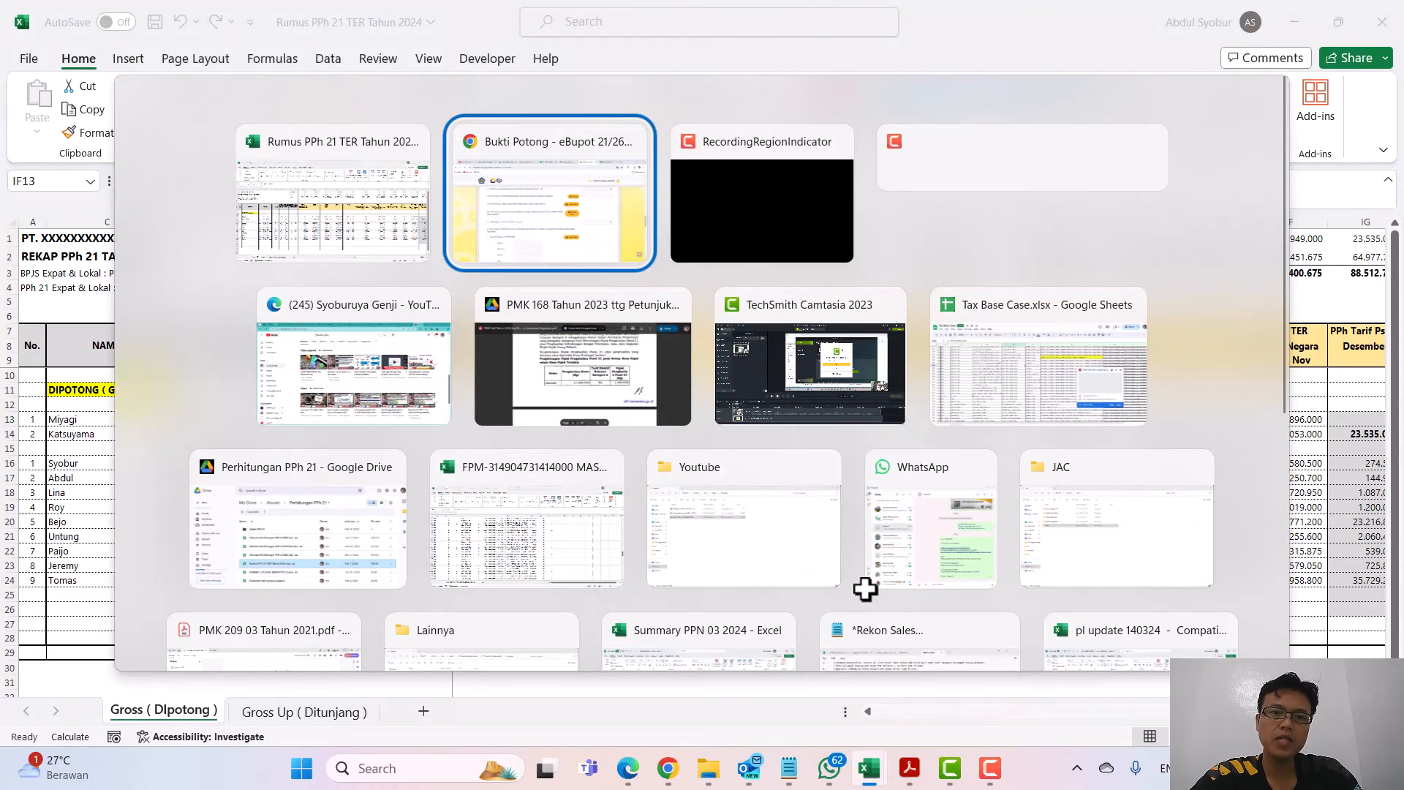
{"action": "key", "text": "Down"}
{"action": "key", "text": "Left"}
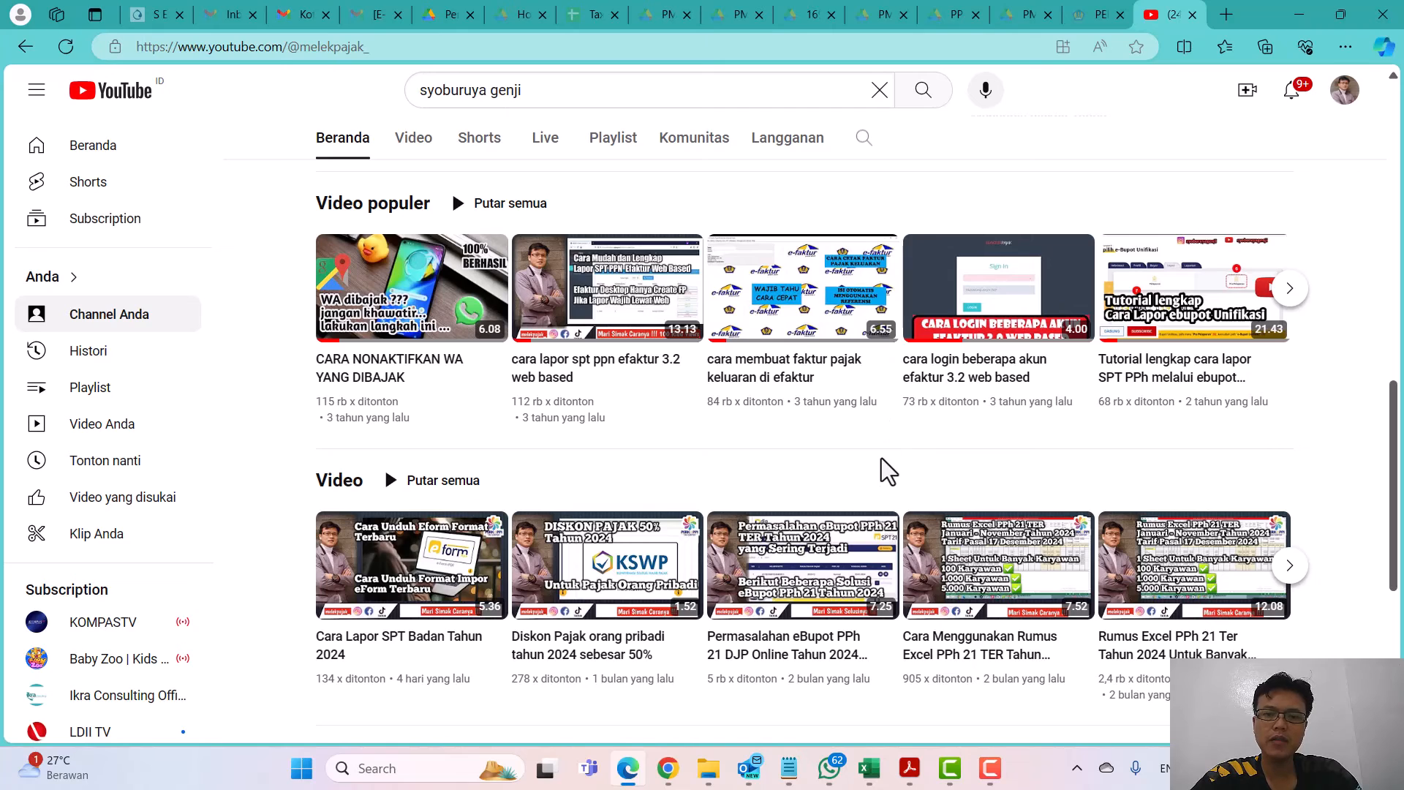
{"action": "key", "text": "alt+Tab"}
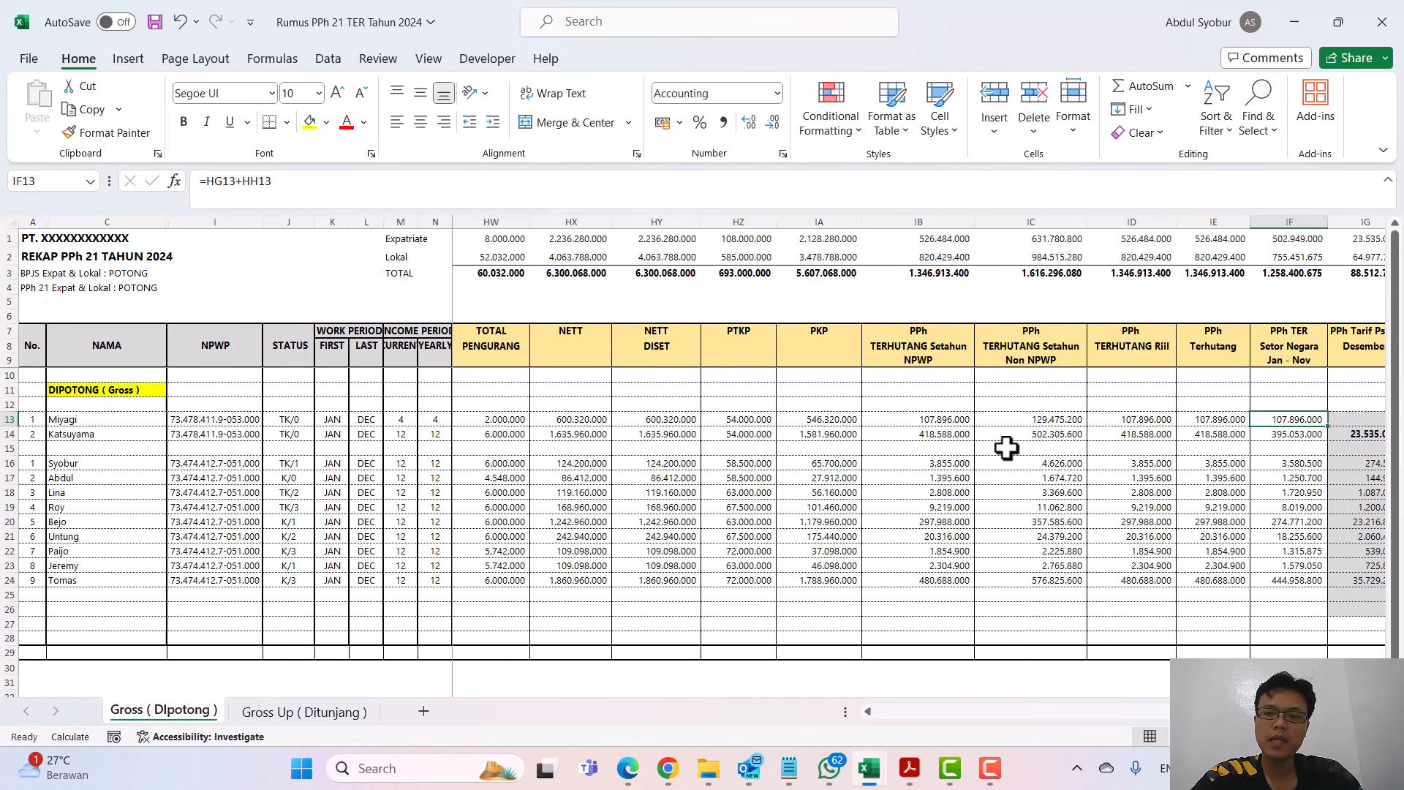
Step: Select the entire employee rows 13 to 24 to show the calculation range, and return to IF13
{"action": "scroll", "coordinate": [1006, 448], "scroll_direction": "right", "scroll_amount": 2}
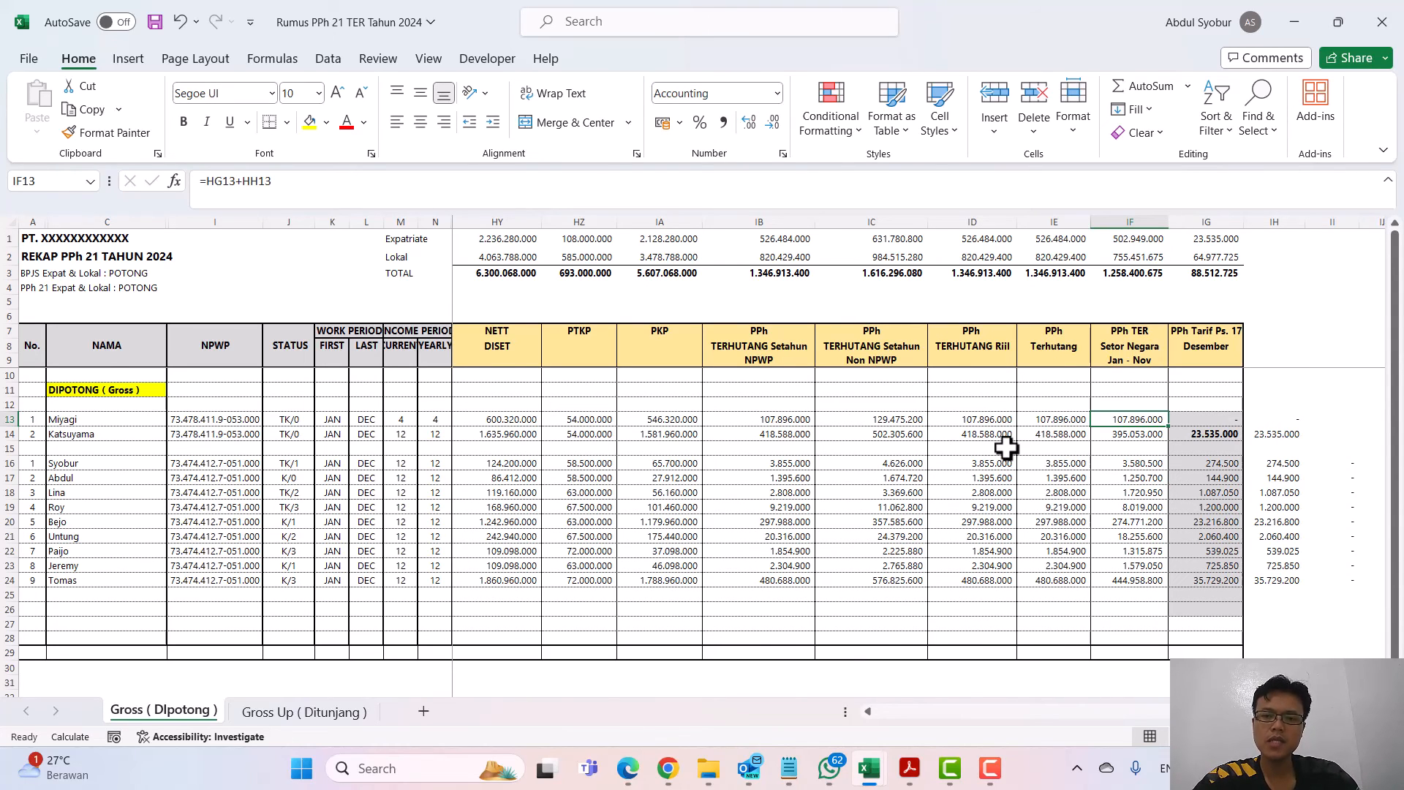
{"action": "key", "text": "shift+space"}
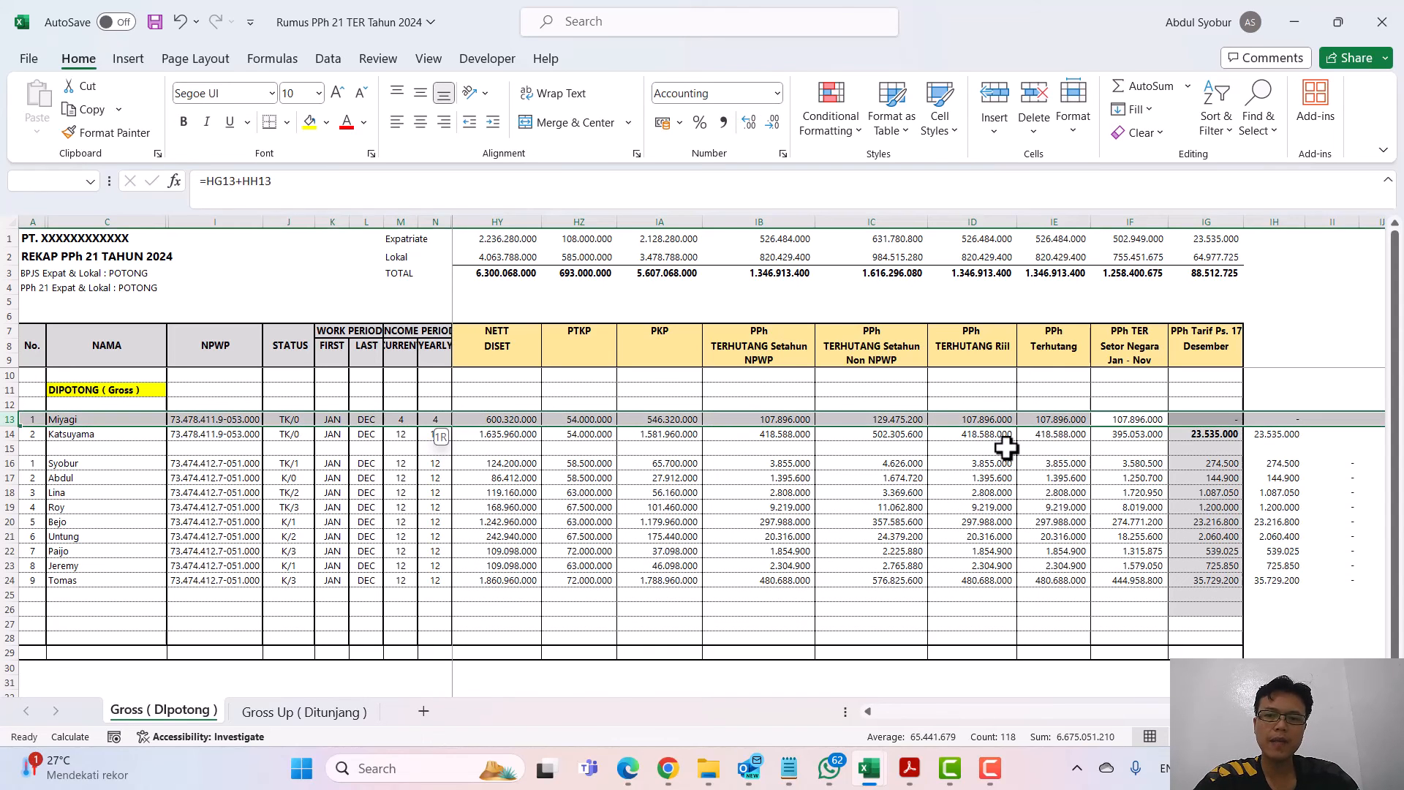
{"action": "key", "text": "shift+Down"}
{"action": "key", "text": "shift+Down"}
{"action": "key", "text": "shift+Down"}
{"action": "key", "text": "shift+Down"}
{"action": "key", "text": "shift+Down"}
{"action": "key", "text": "shift+Down"}
{"action": "key", "text": "shift+Down"}
{"action": "key", "text": "shift+Down"}
{"action": "key", "text": "shift+Down"}
{"action": "key", "text": "shift+Down"}
{"action": "key", "text": "shift+Down"}
{"action": "key", "text": "shift+Down"}
{"action": "key", "text": "shift+Down"}
{"action": "key", "text": "shift+Down"}
{"action": "key", "text": "shift+Down"}
{"action": "key", "text": "shift+Down"}
{"action": "key", "text": "shift+Down"}
{"action": "key", "text": "shift+Down"}
{"action": "key", "text": "shift+Down"}
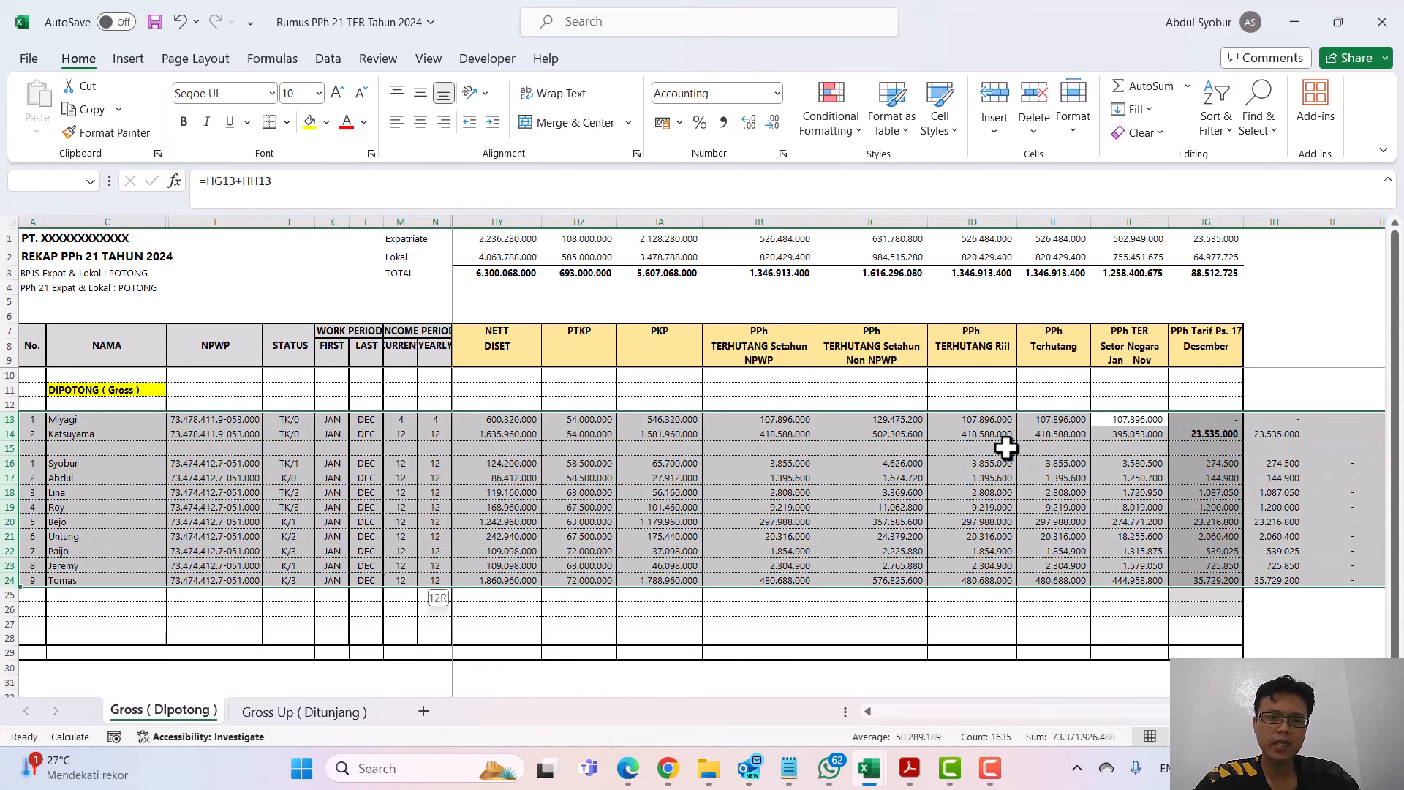
{"action": "key", "text": "Up"}
{"action": "key", "text": "ctrl+z"}
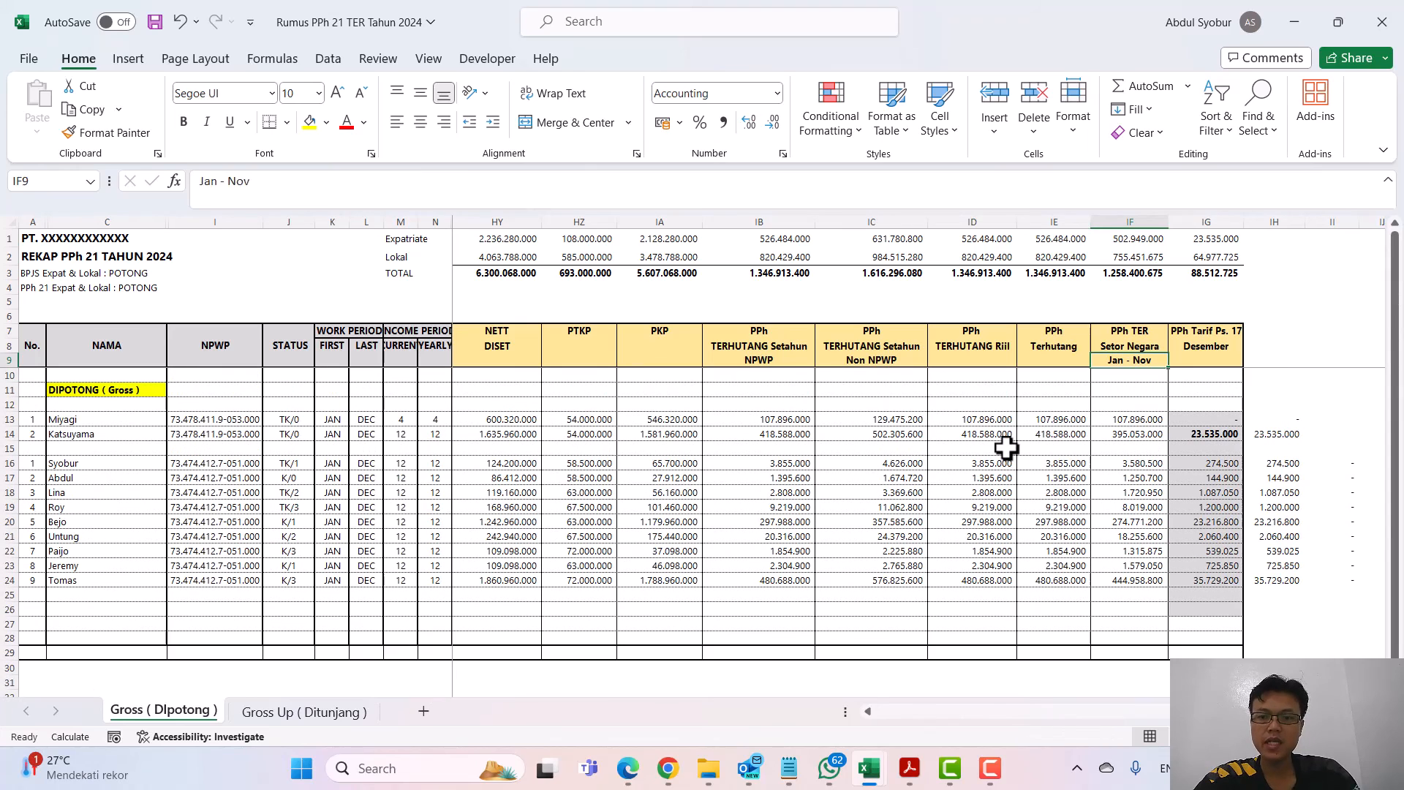
{"action": "key", "text": "Down"}
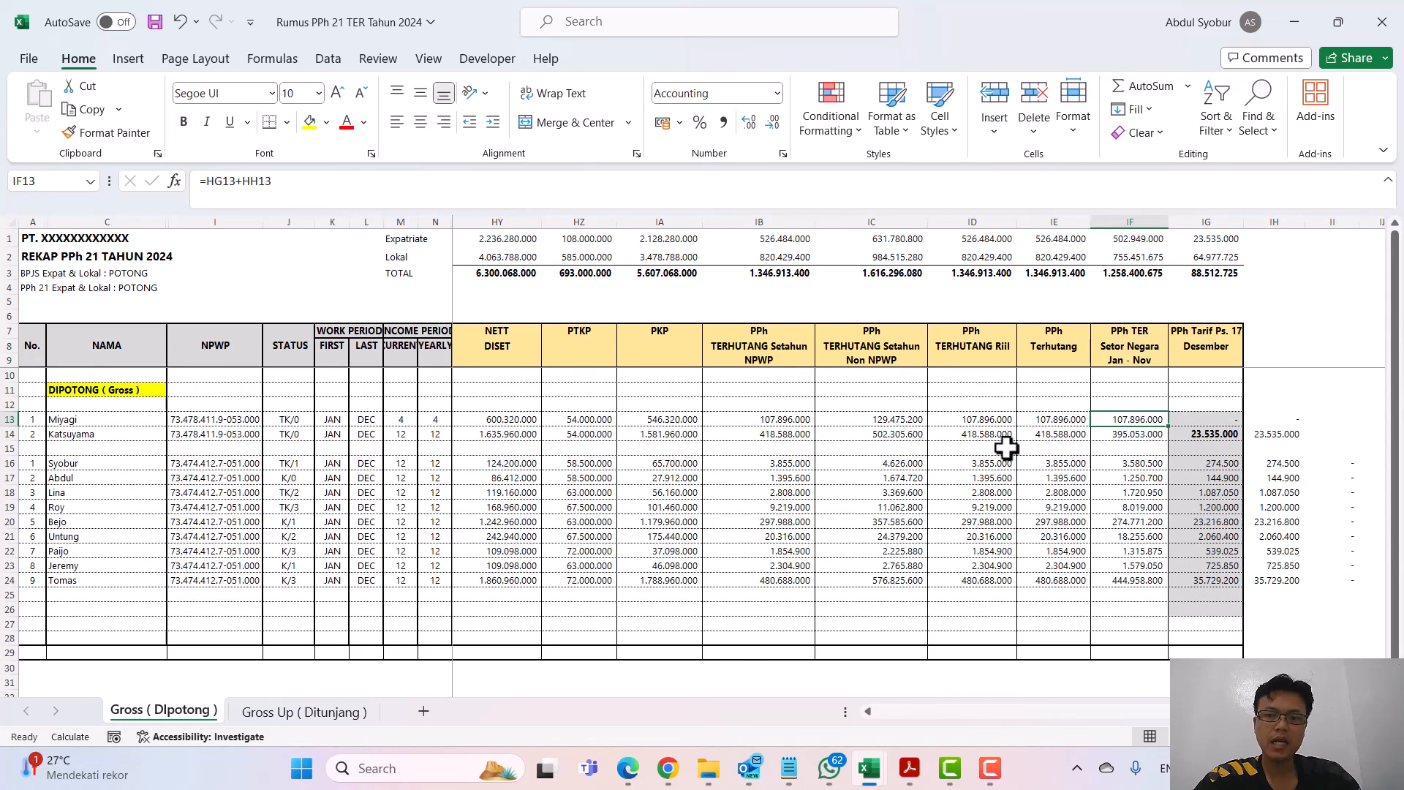